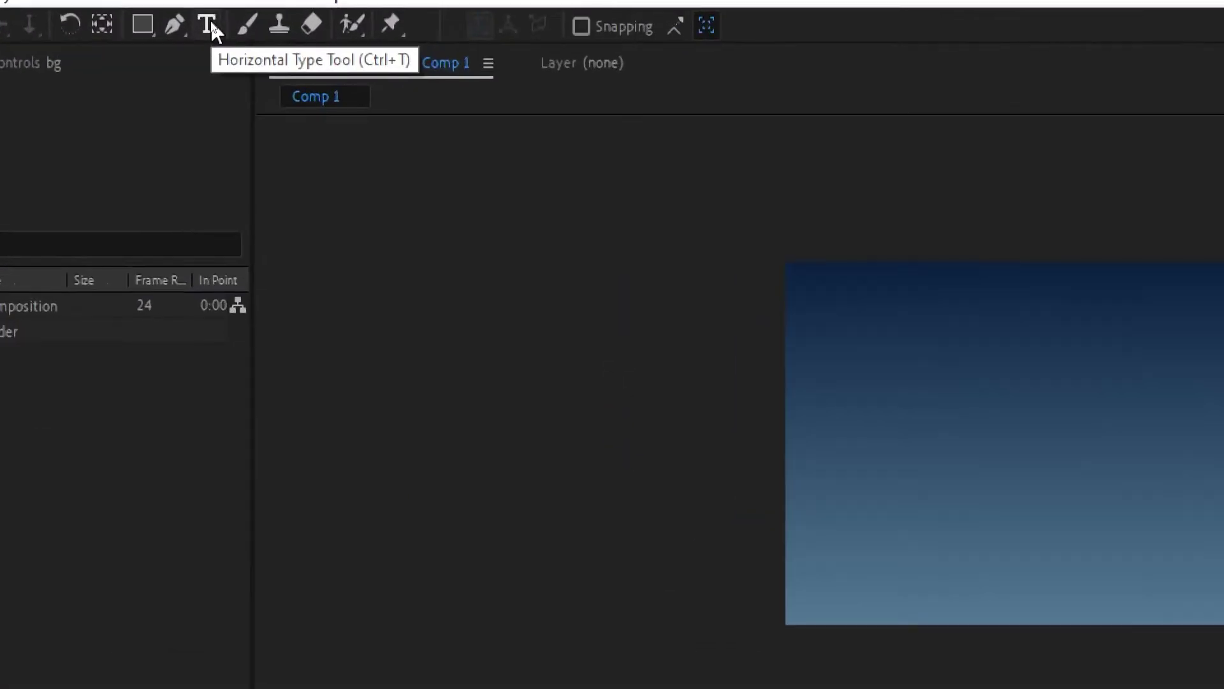
# Add a horizontal text layer reading "STACKED" to the composition.
pyautogui.click(211, 27)
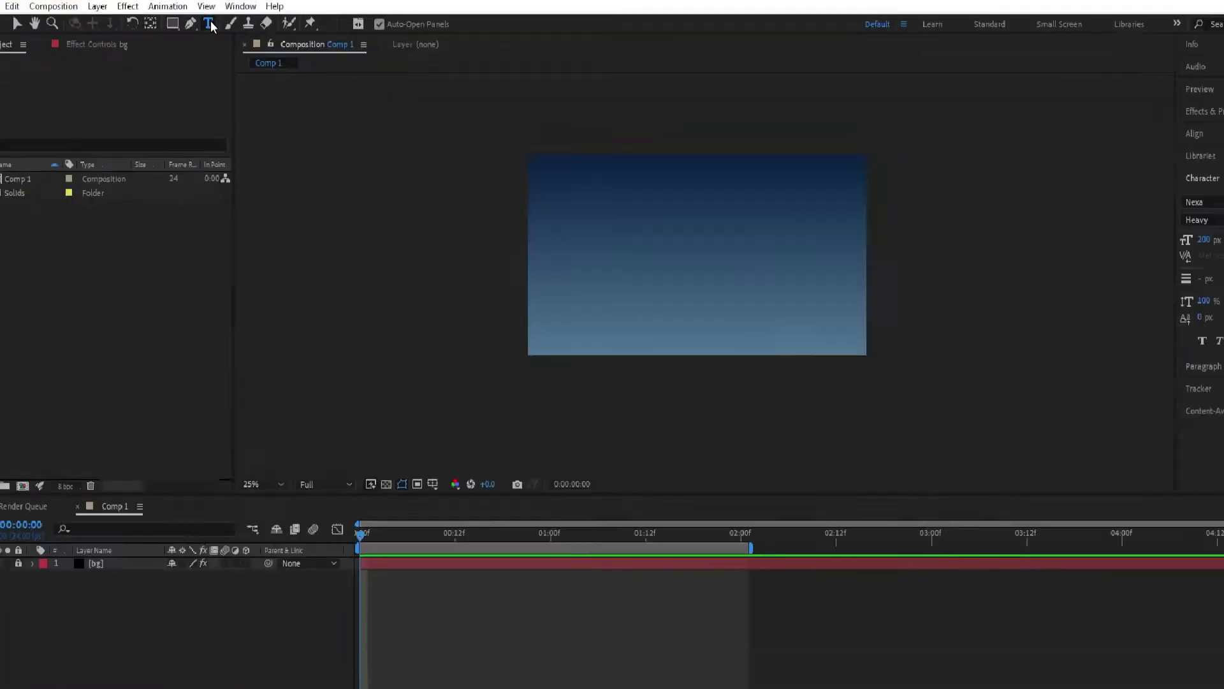
pyautogui.click(584, 225)
pyautogui.write('STAC')
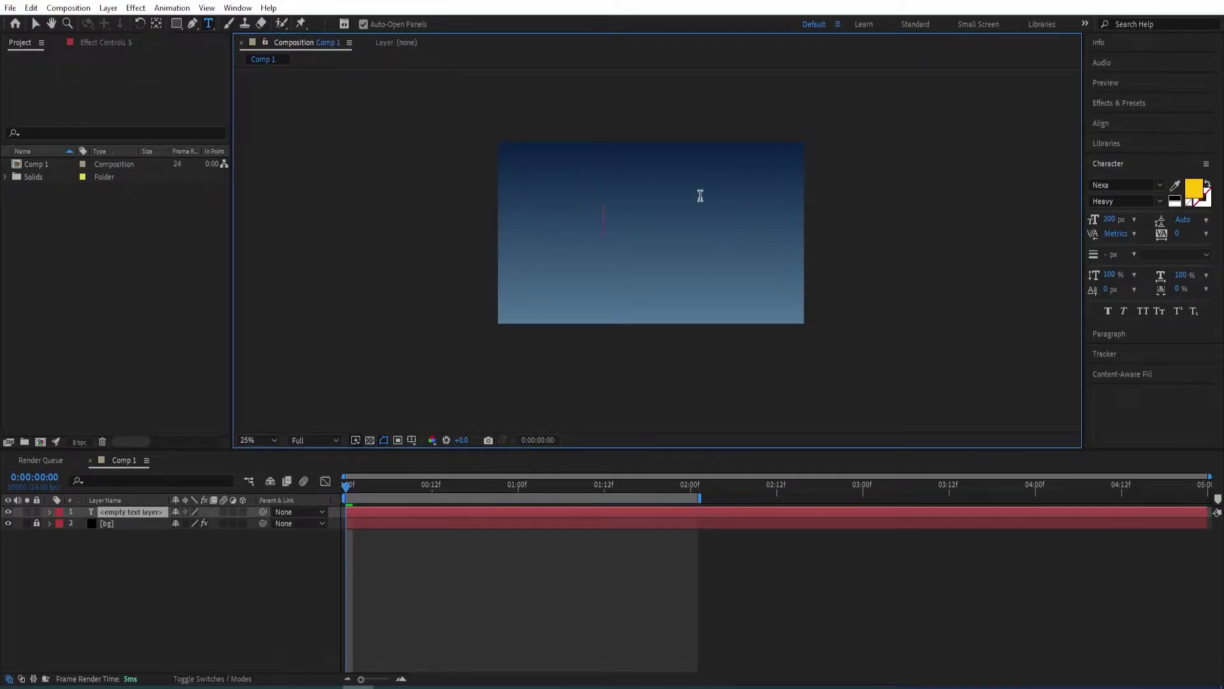
pyautogui.write('JĘ')
pyautogui.press('BackSpace')
pyautogui.press('BackSpace')
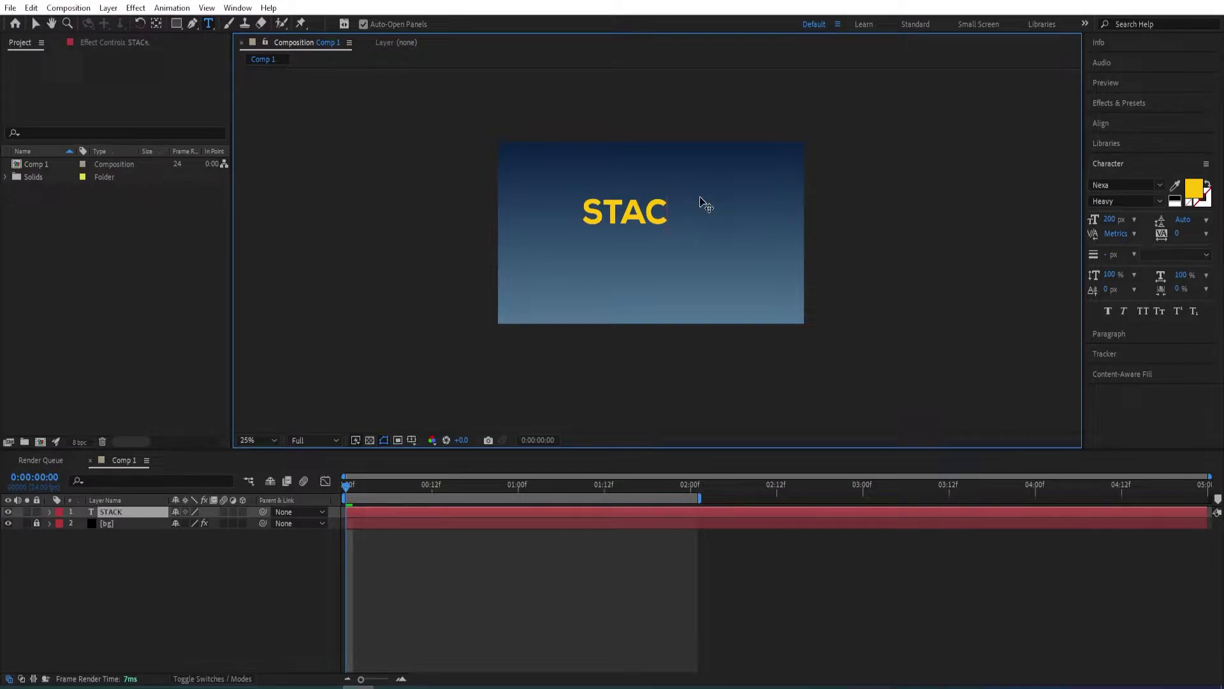
pyautogui.write('KED')
# Centre the STACKED layer's anchor point on its text and centre the layer in the composition.
pyautogui.click(125, 515)
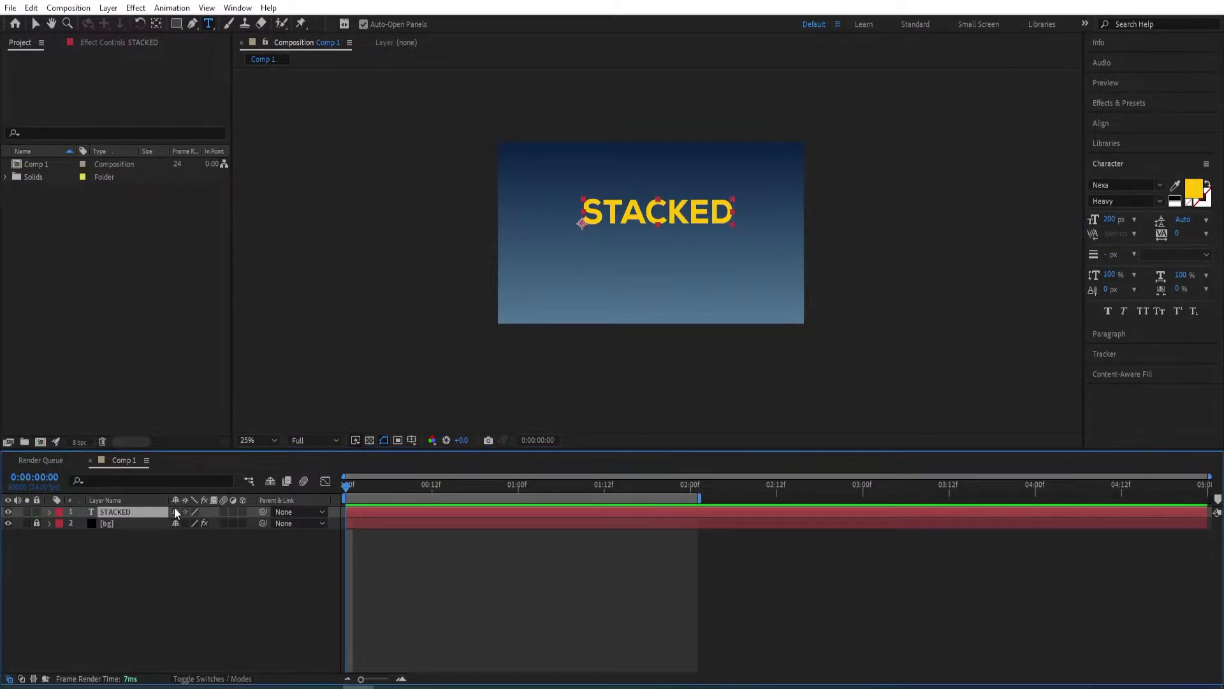
pyautogui.hotkey('ctrl', 'alt', 'Home')
pyautogui.hotkey('ctrl', 'Home')
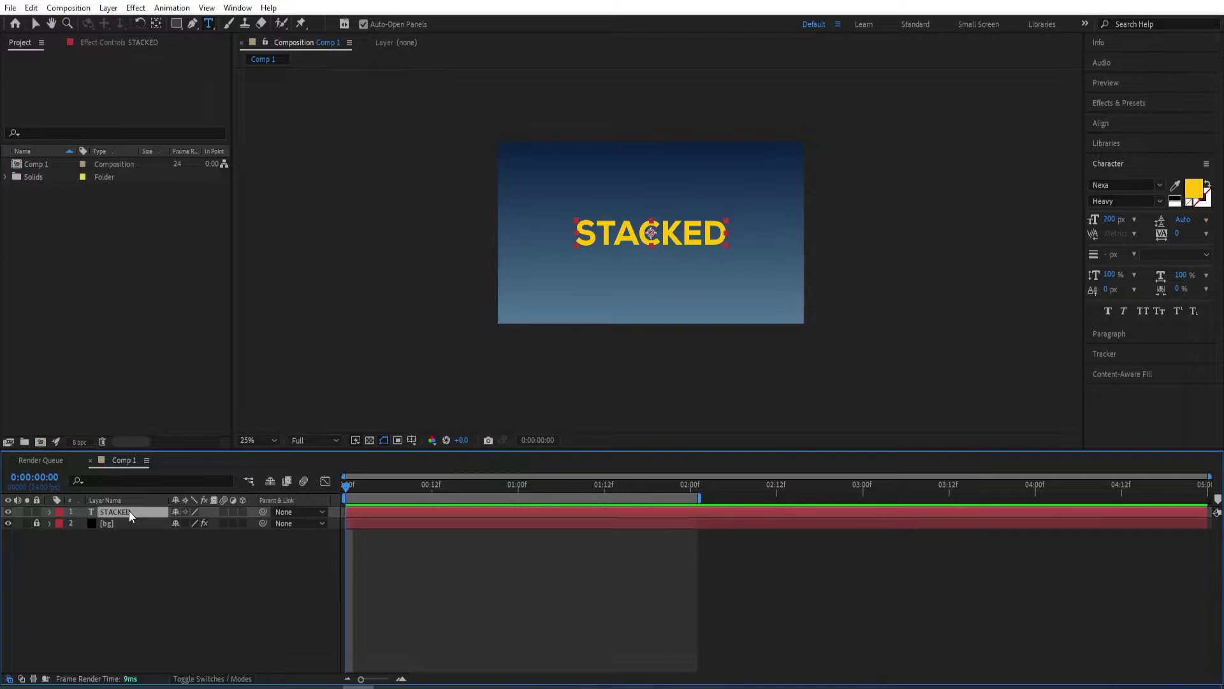
# Pre-compose the STACKED layer into a new composition named "text".
pyautogui.hotkey('ctrl', 'shift', 'c')
pyautogui.write('text')
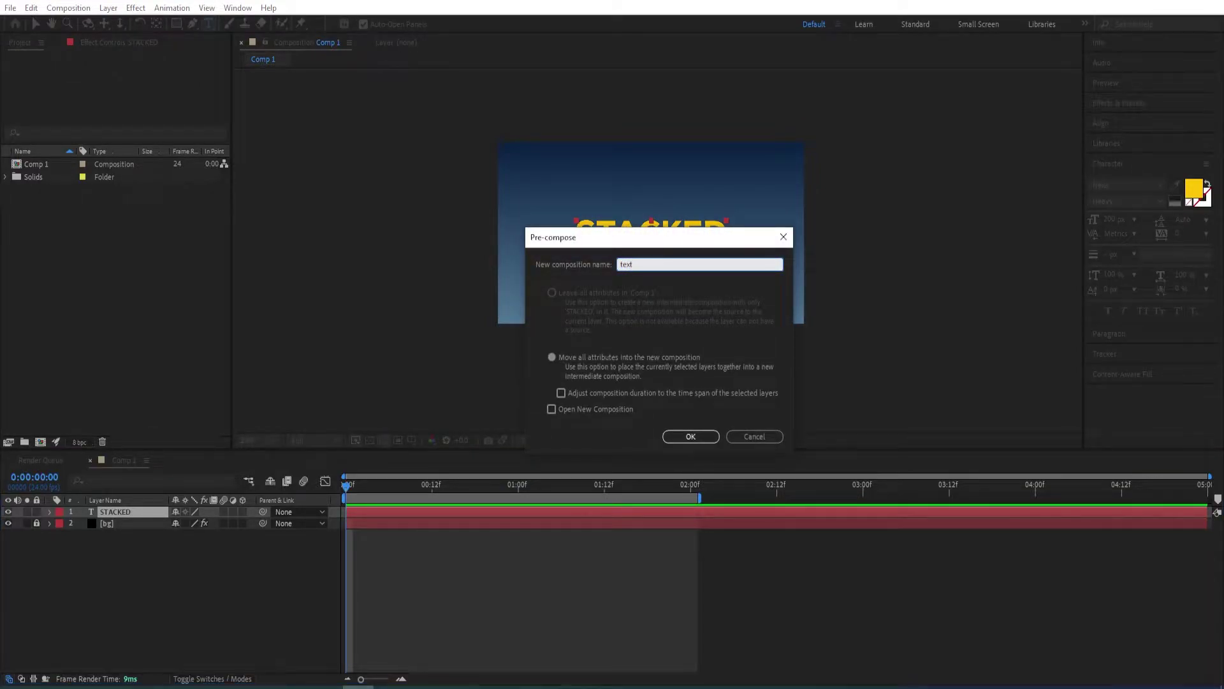
pyautogui.press('Return')
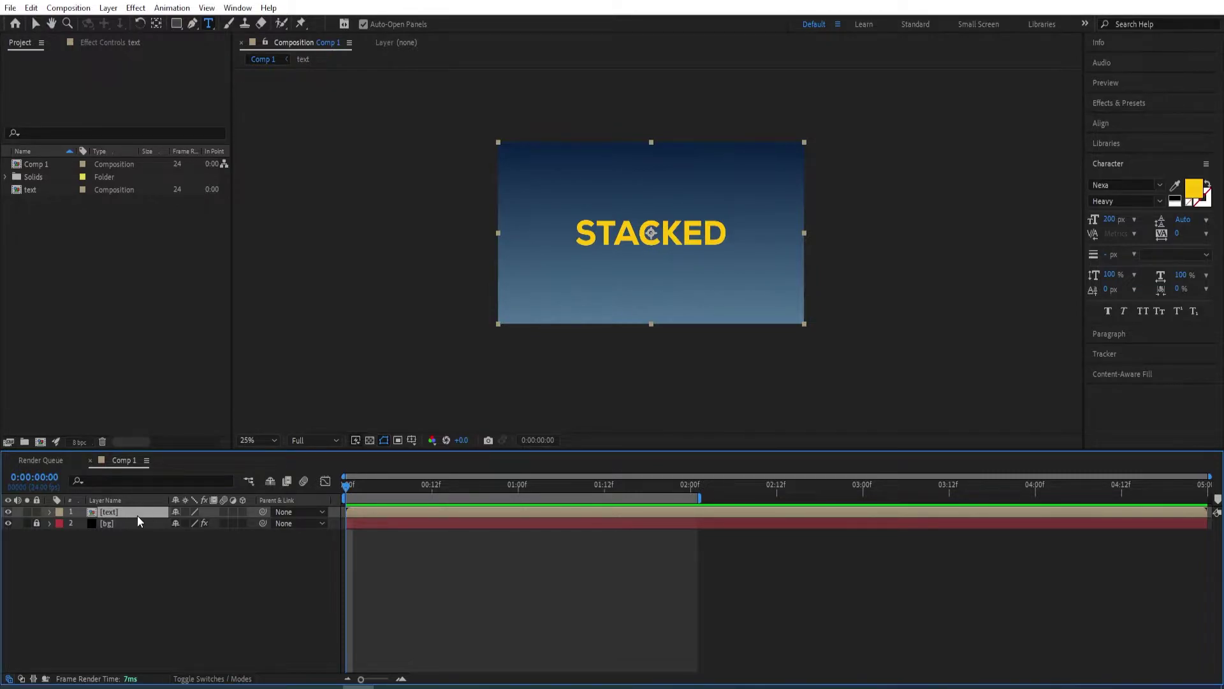
# Duplicate the text layer and rename the upper copy "secondary text".
pyautogui.hotkey('ctrl', 'd')
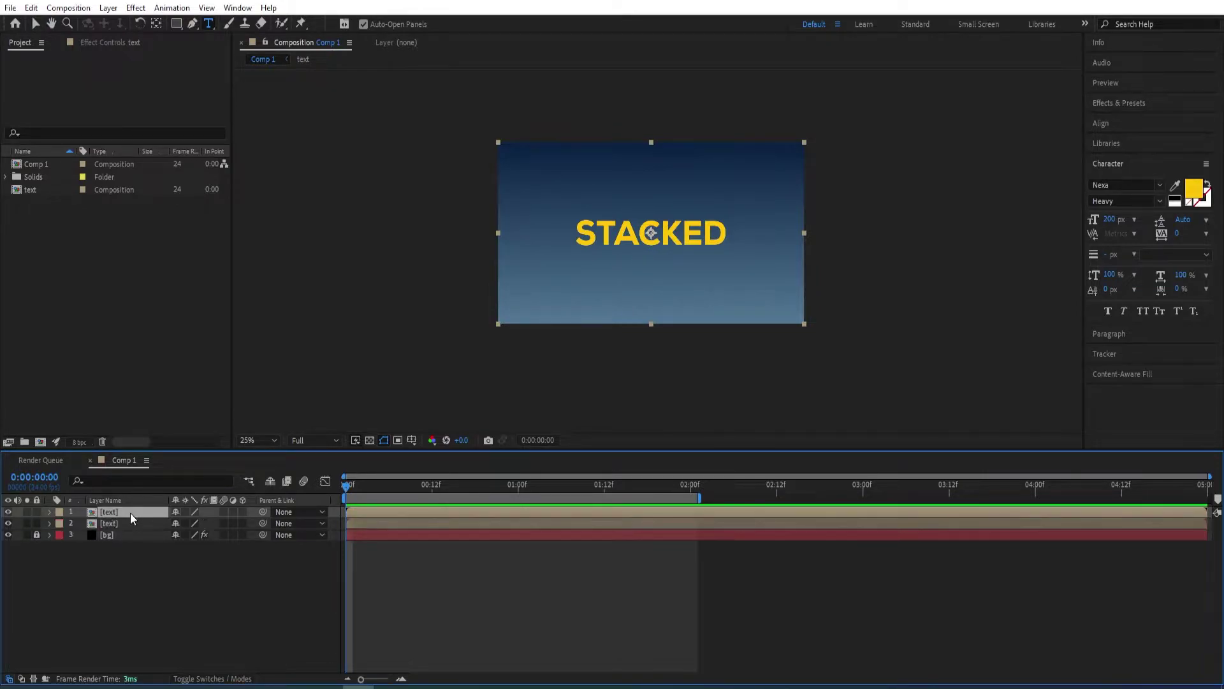
pyautogui.press('Return')
pyautogui.write('secondary text')
pyautogui.press('Return')
# Duplicate the text composition in the project and rename the copy "secondary text".
pyautogui.click(20, 191)
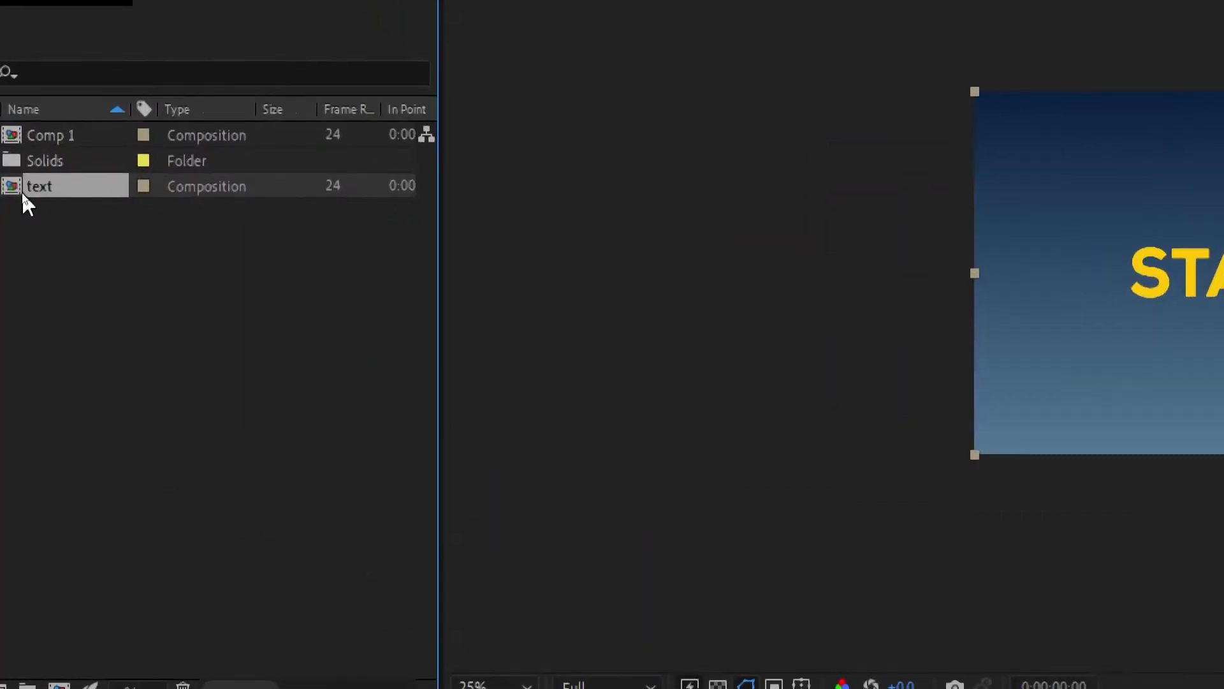
pyautogui.hotkey('ctrl', 'd')
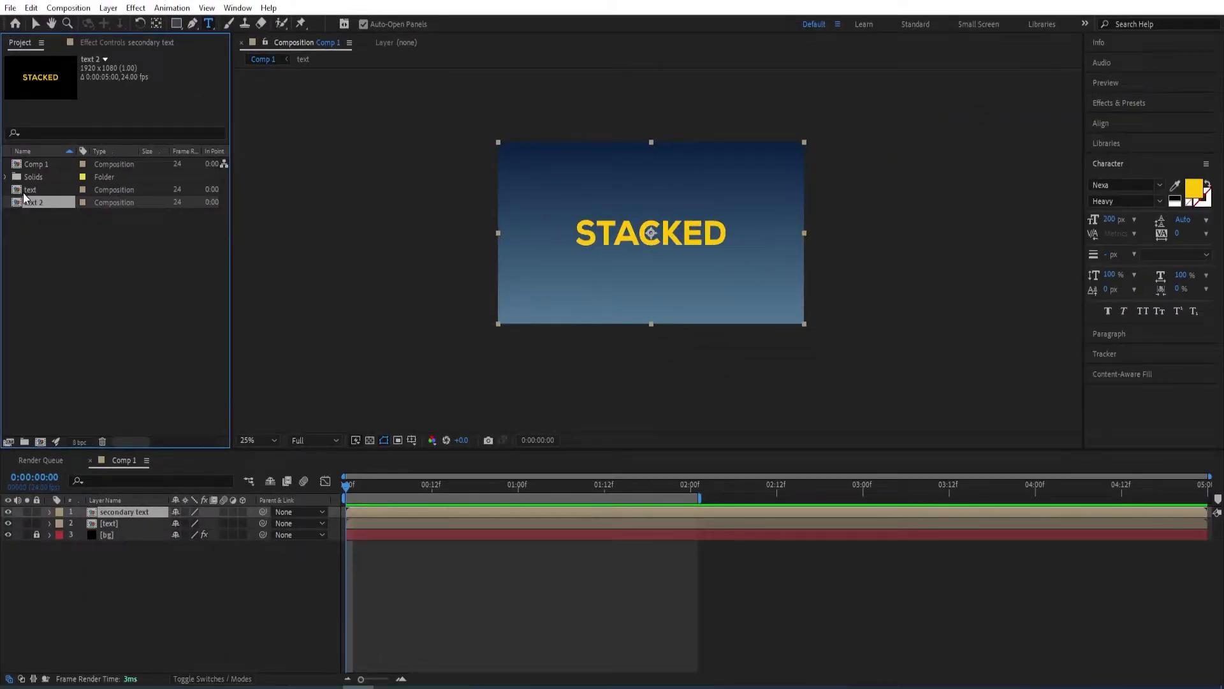
pyautogui.press('Return')
pyautogui.write('secondary text')
pyautogui.press('Return')
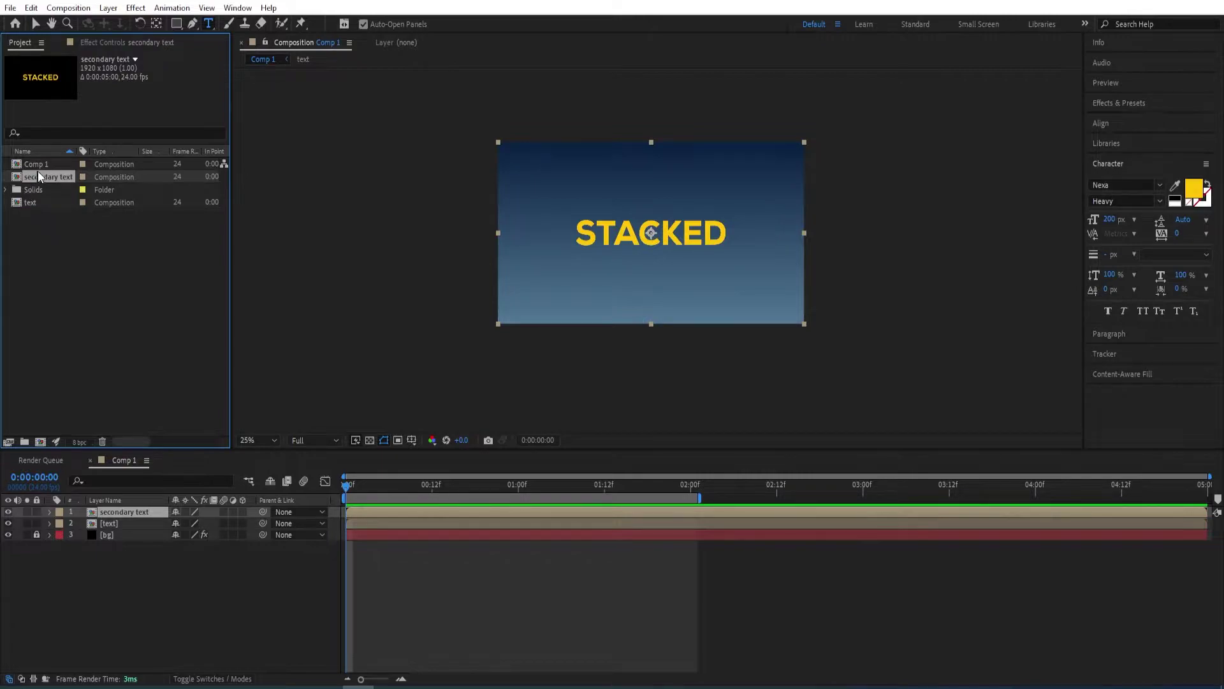
# Replace the secondary text layer's source with the secondary text composition and set its label colour to Green.
pyautogui.moveTo(40, 175); pyautogui.dragTo(125, 512)
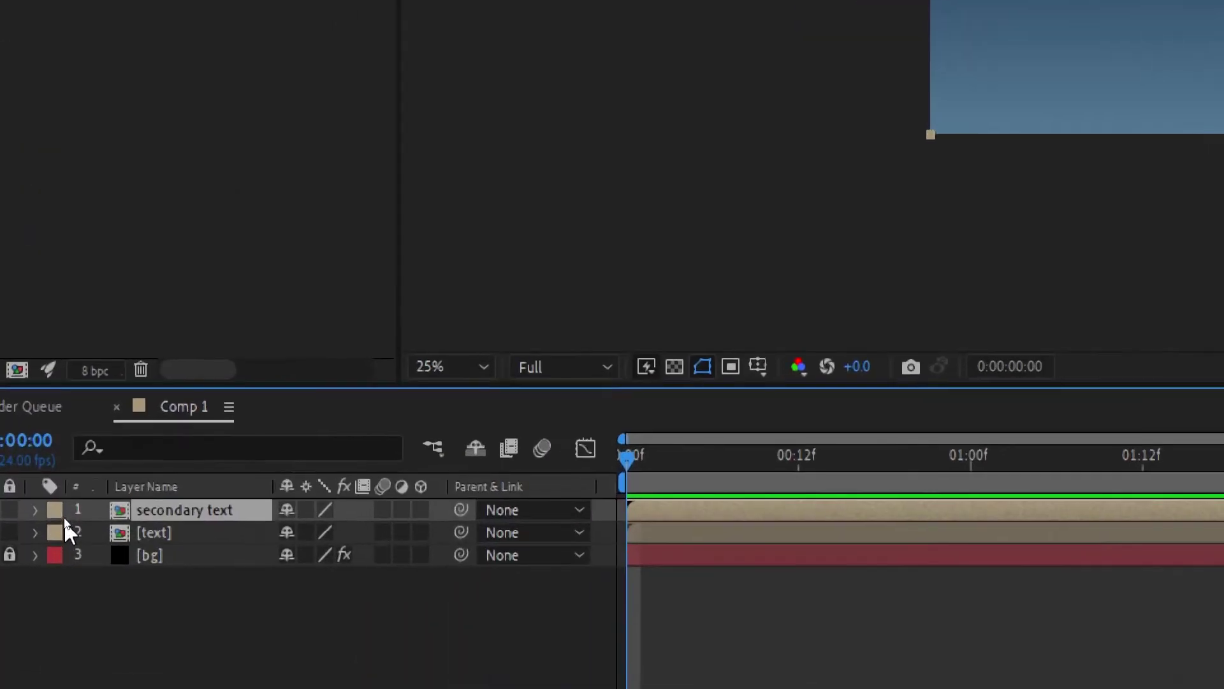
pyautogui.click(56, 509)
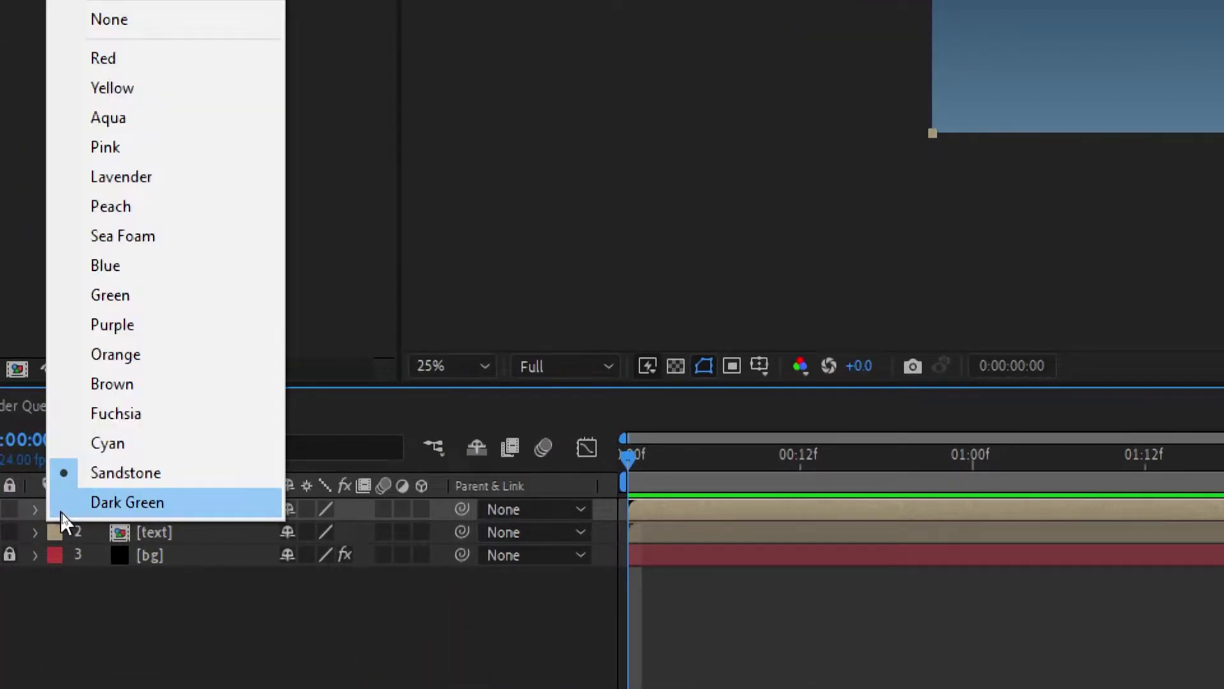
pyautogui.click(134, 295)
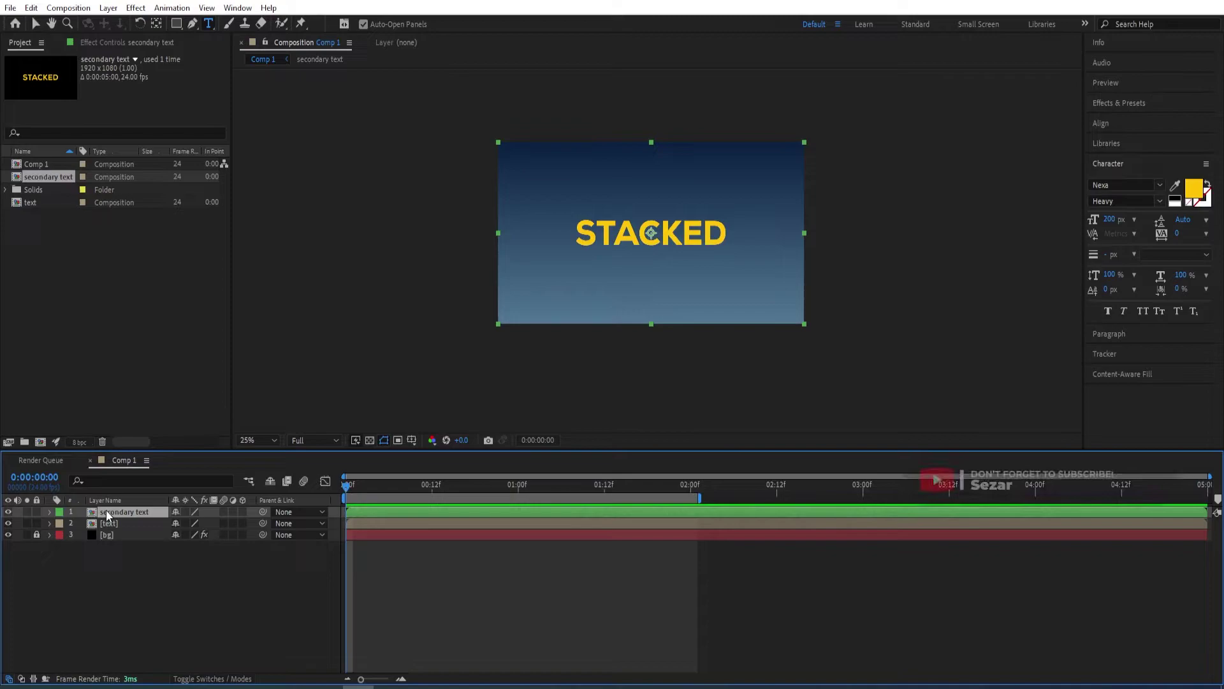
# Keyframe the secondary text layer's Position from the first frame, moving it up to 960, 460 at 0:00:00:12.
pyautogui.press('p')
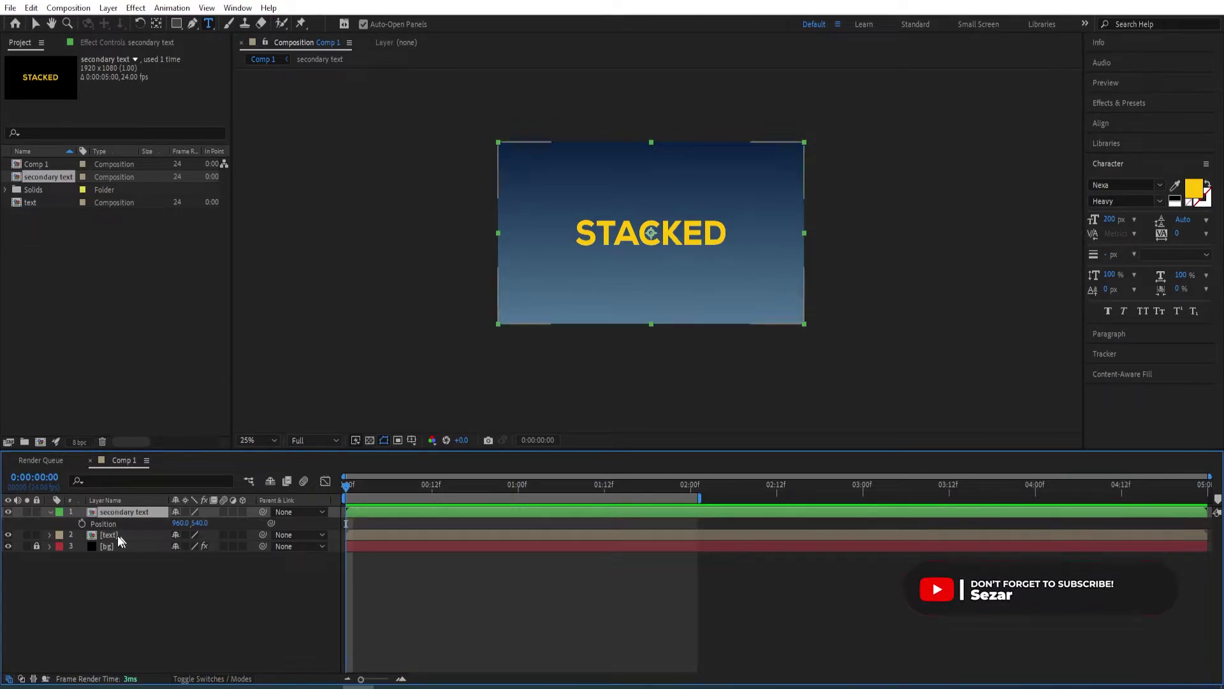
pyautogui.click(82, 524)
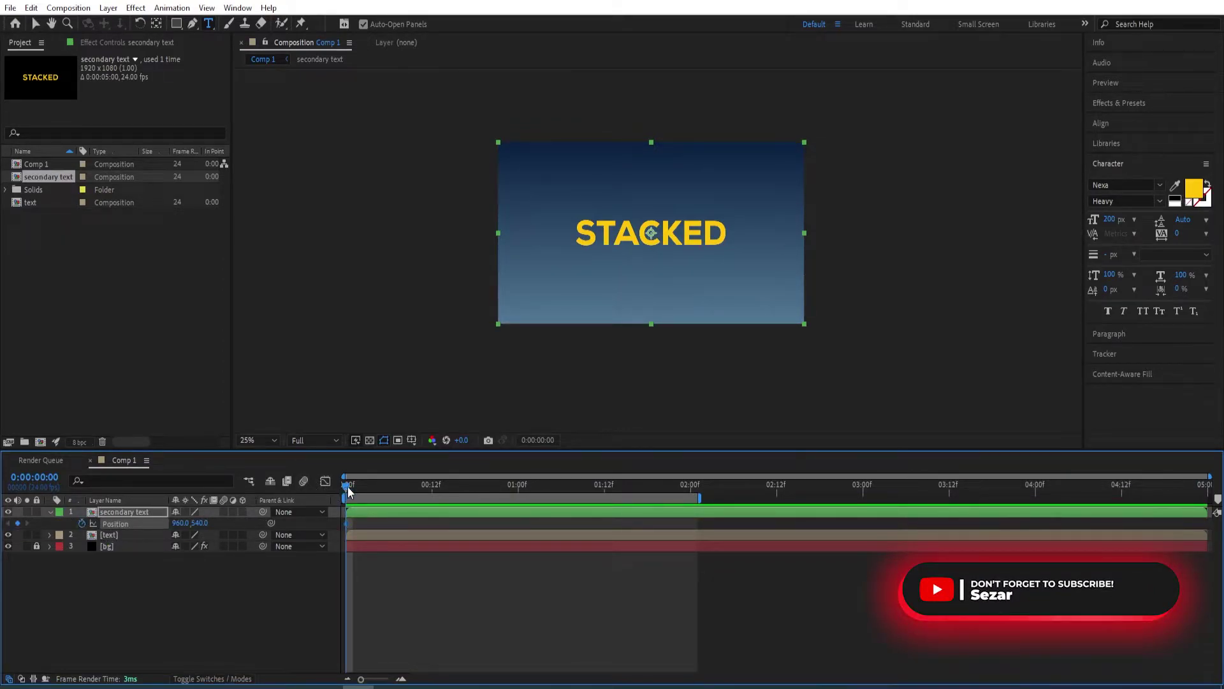
pyautogui.moveTo(346, 485); pyautogui.dragTo(431, 496)
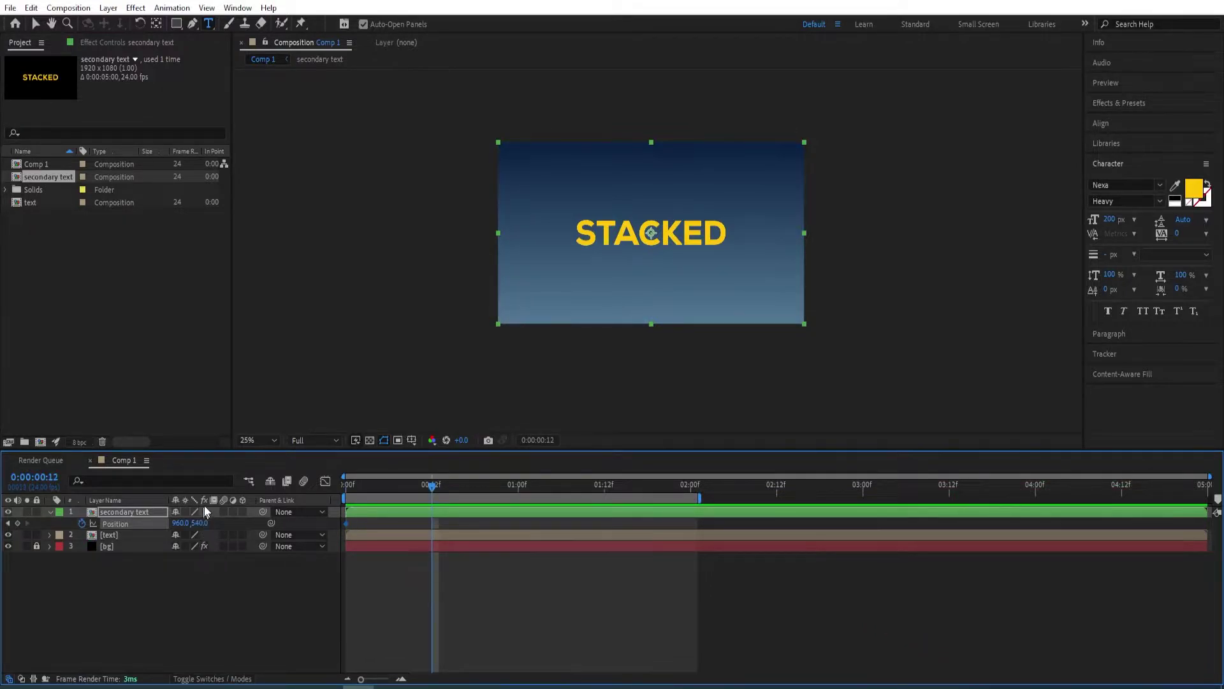
pyautogui.hotkey('shift', 'Up')
pyautogui.hotkey('shift', 'Up')
pyautogui.hotkey('shift', 'Up')
pyautogui.hotkey('shift', 'Up')
pyautogui.hotkey('shift', 'Up')
pyautogui.hotkey('shift', 'Up')
pyautogui.hotkey('shift', 'Up')
pyautogui.hotkey('shift', 'Up')
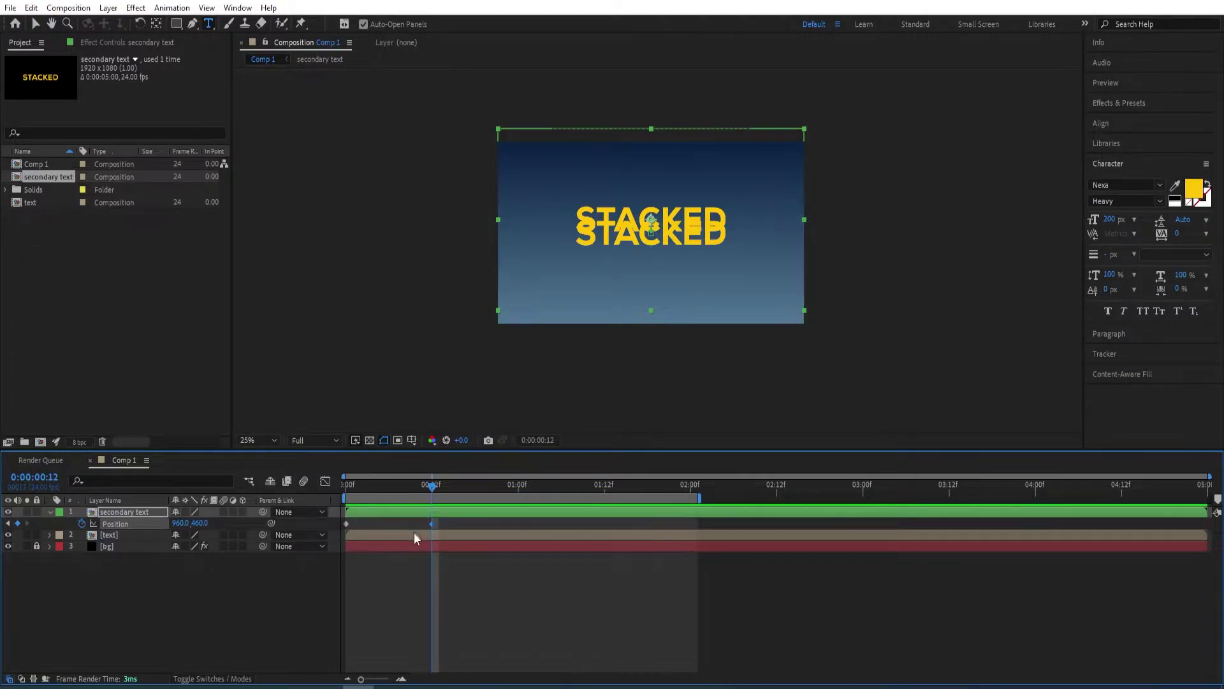
# Easy-ease both Position keyframes, reshape the speed graph into a fast start with a slow finish, and preview the motion.
pyautogui.click(442, 516)
pyautogui.moveTo(444, 521); pyautogui.dragTo(338, 533)
pyautogui.click(325, 480)
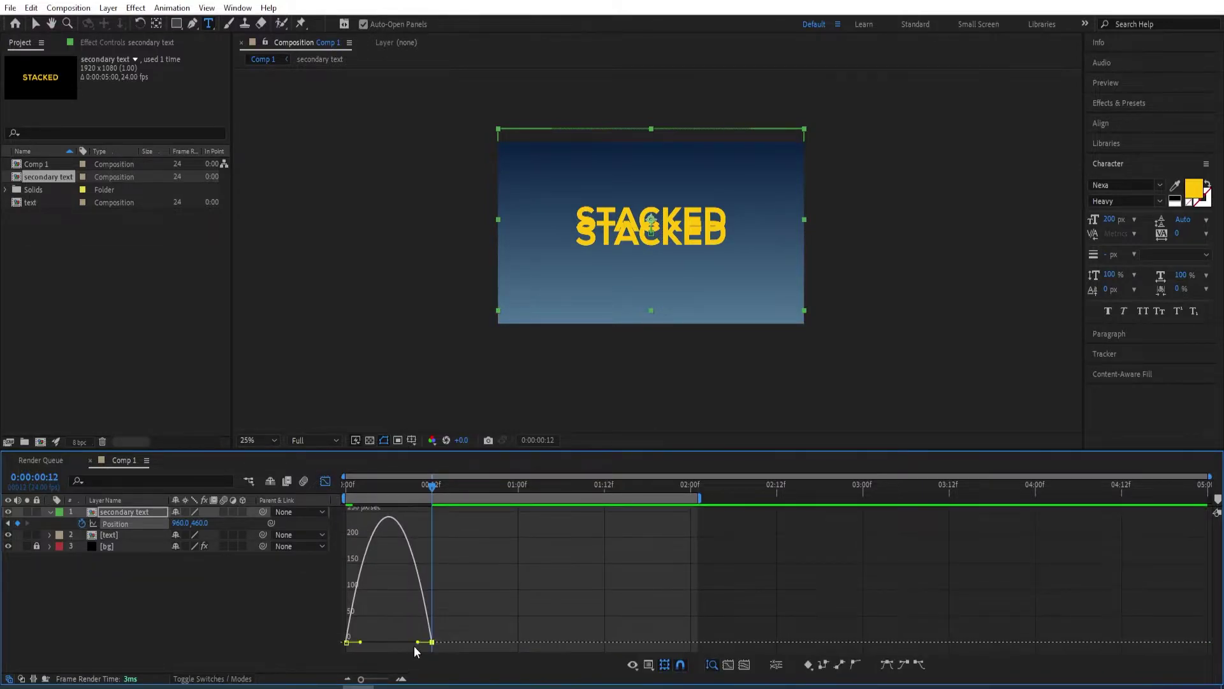
pyautogui.moveTo(418, 641); pyautogui.dragTo(338, 607)
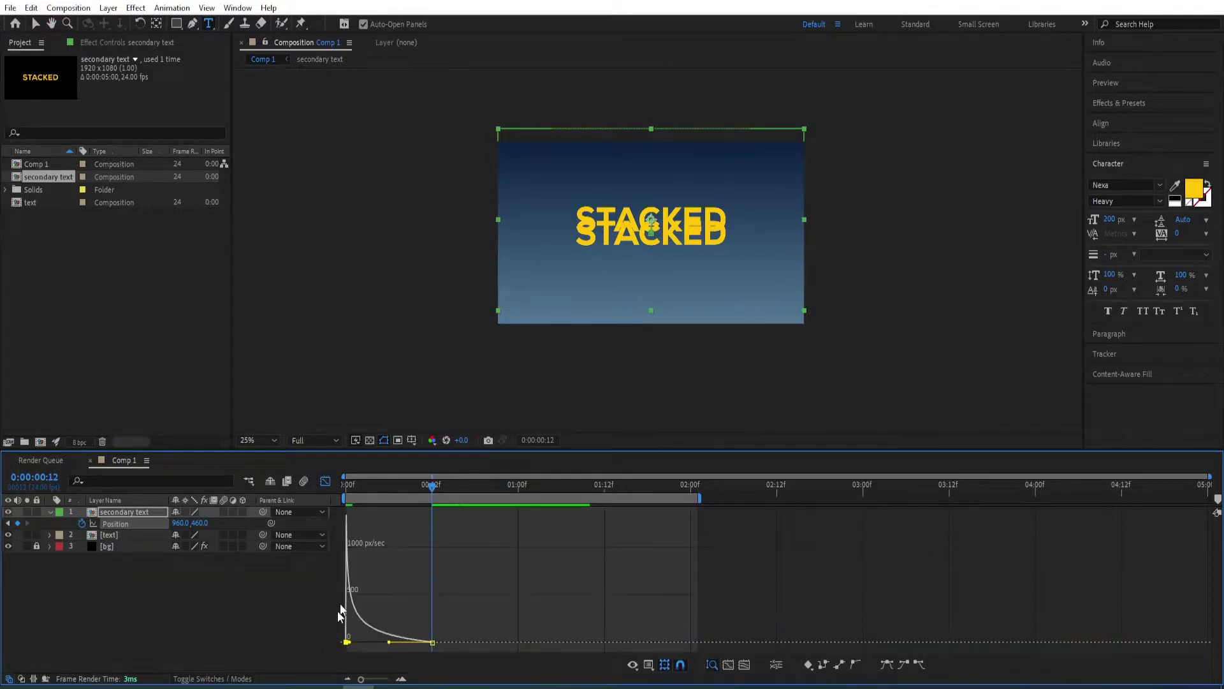
pyautogui.click(325, 481)
pyautogui.press('space')
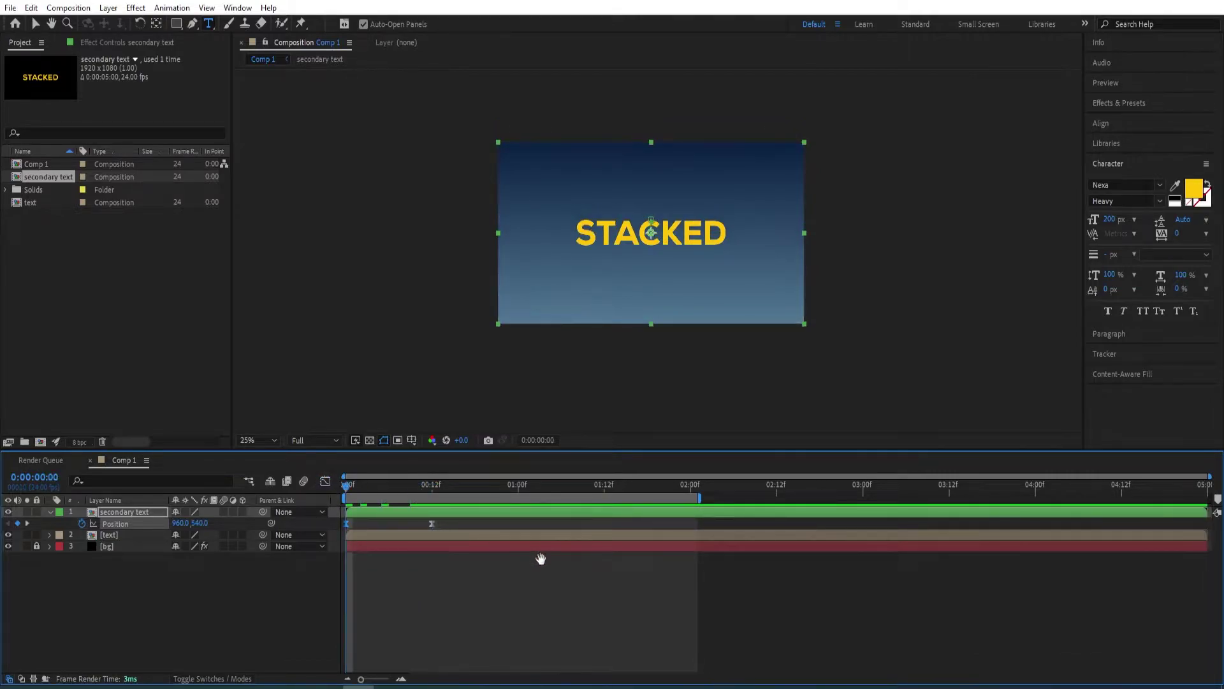
pyautogui.press('space')
pyautogui.moveTo(518, 499); pyautogui.dragTo(340, 506)
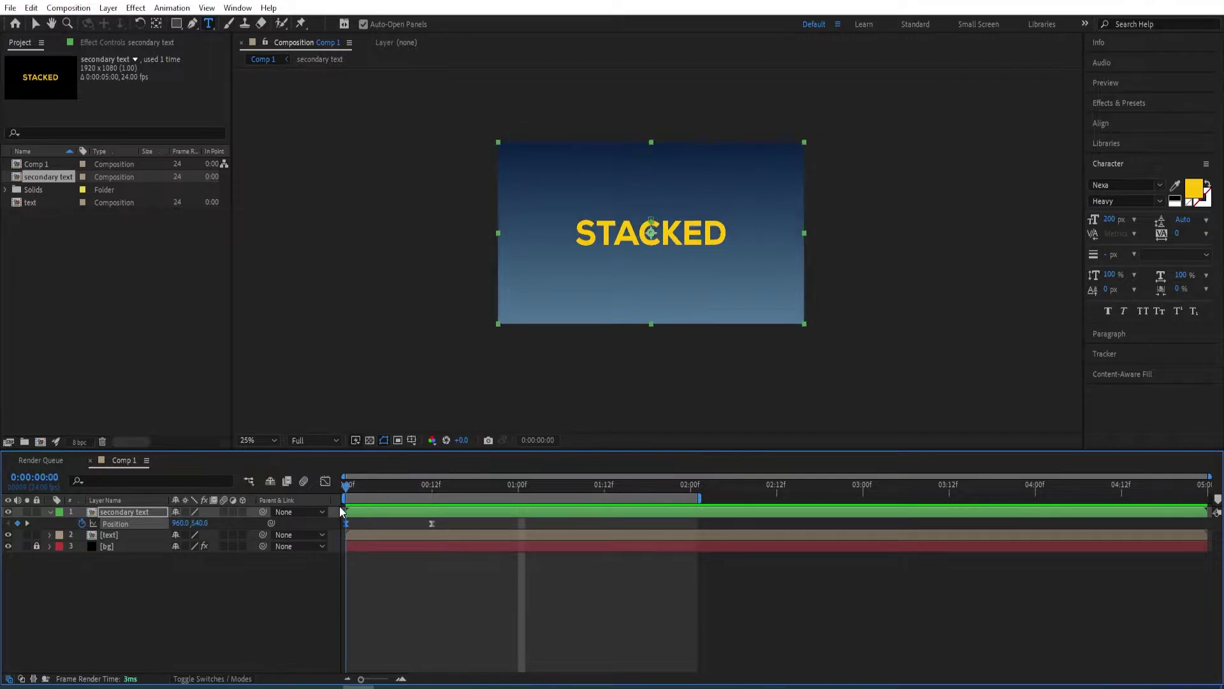
# At 0:00:00:12, pre-compose the secondary text layer as "top text" with all attributes moved, and label it Green.
pyautogui.click(49, 512)
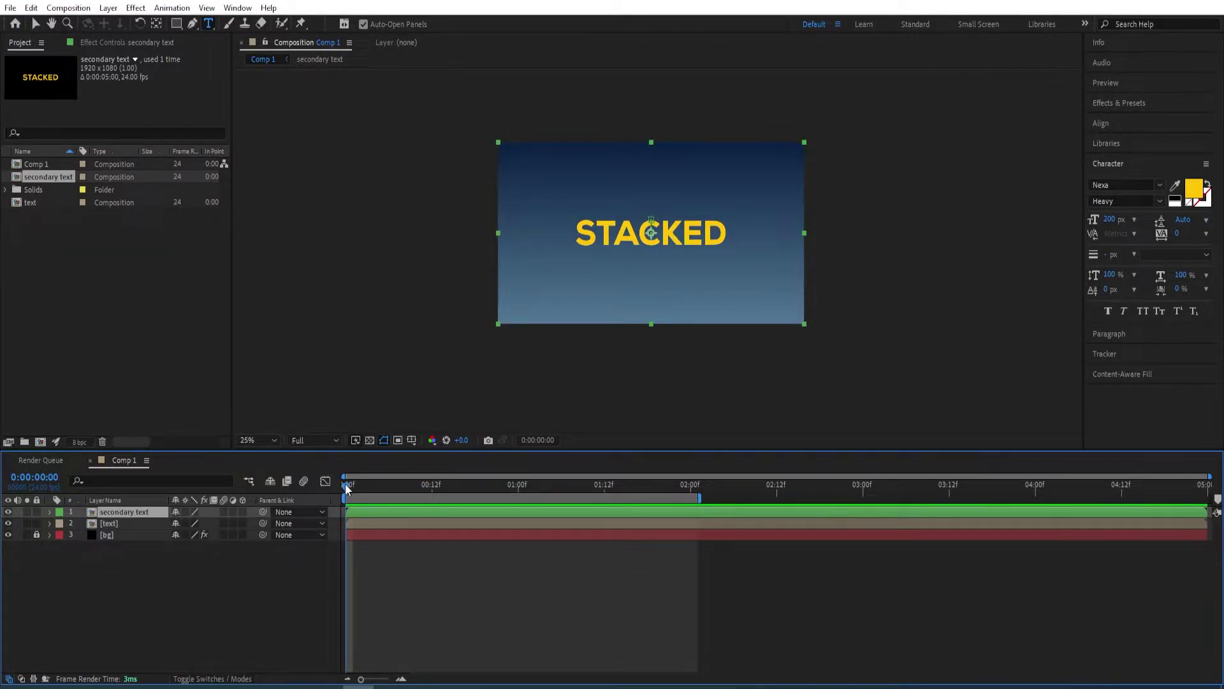
pyautogui.moveTo(348, 485); pyautogui.dragTo(432, 487)
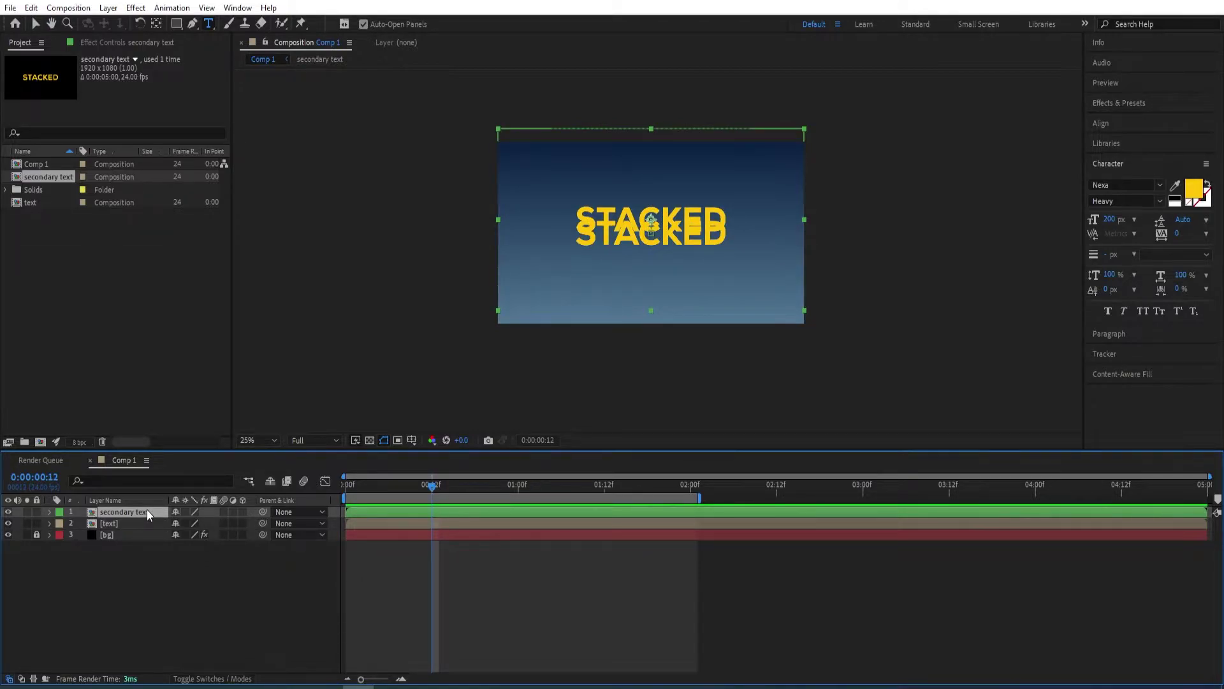
pyautogui.hotkey('ctrl', 'shift', 'c')
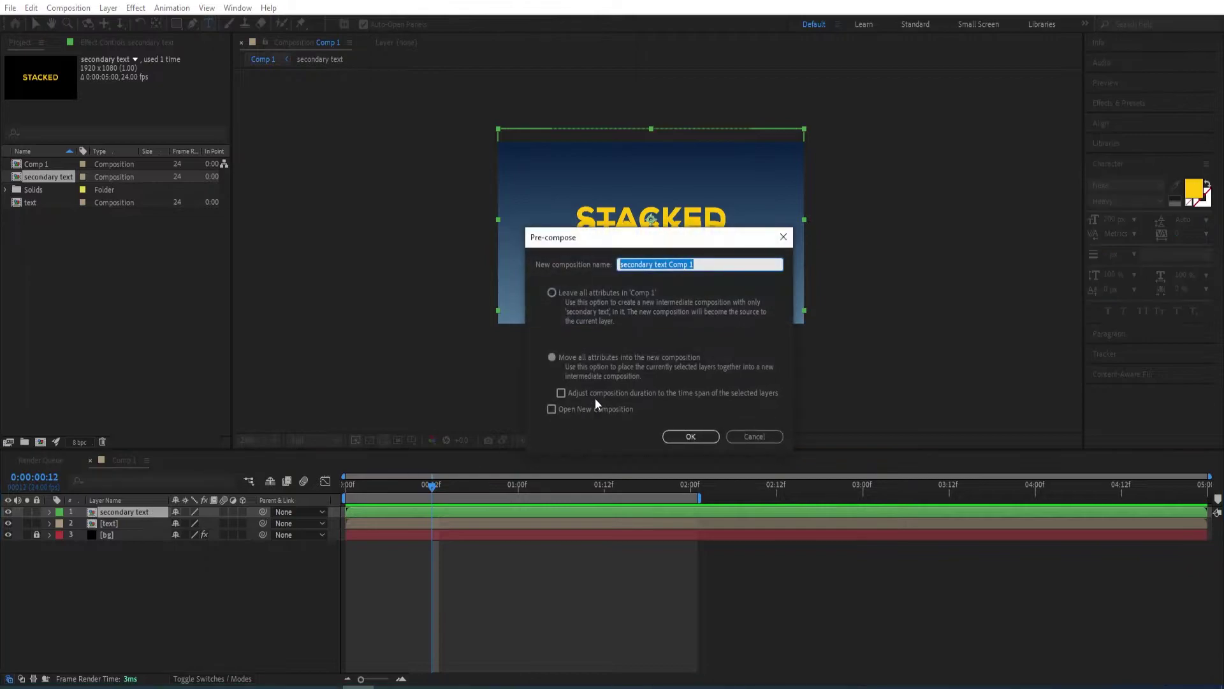
pyautogui.write('top text')
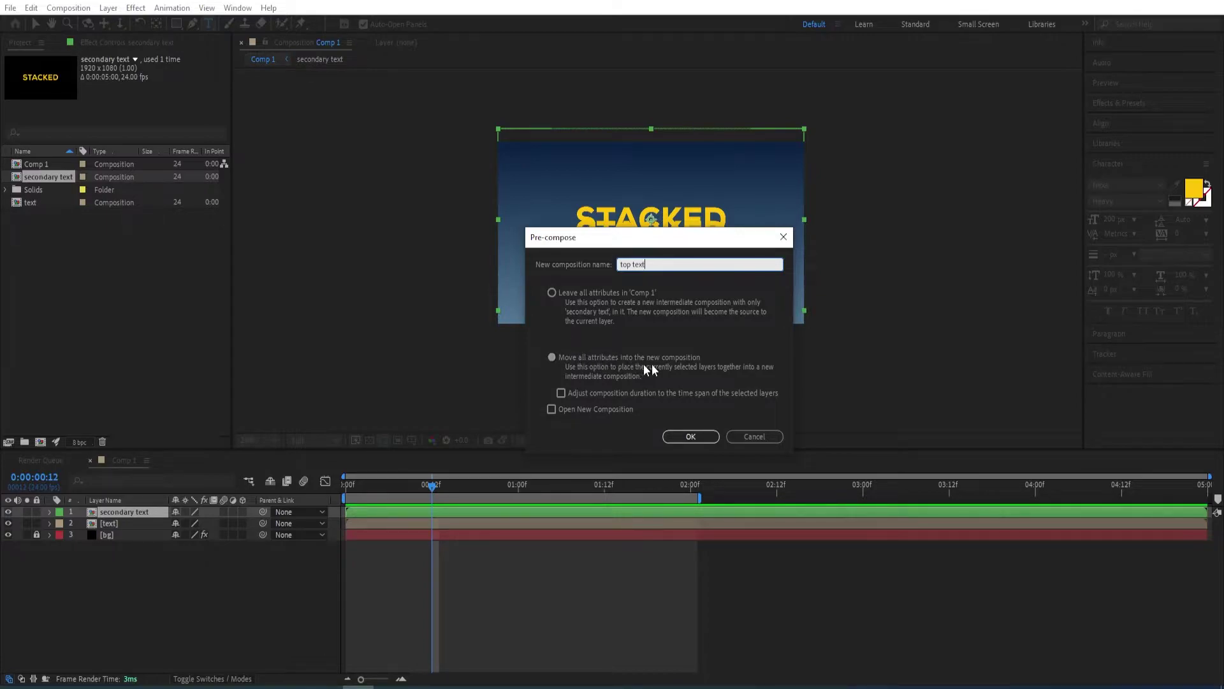
pyautogui.click(690, 436)
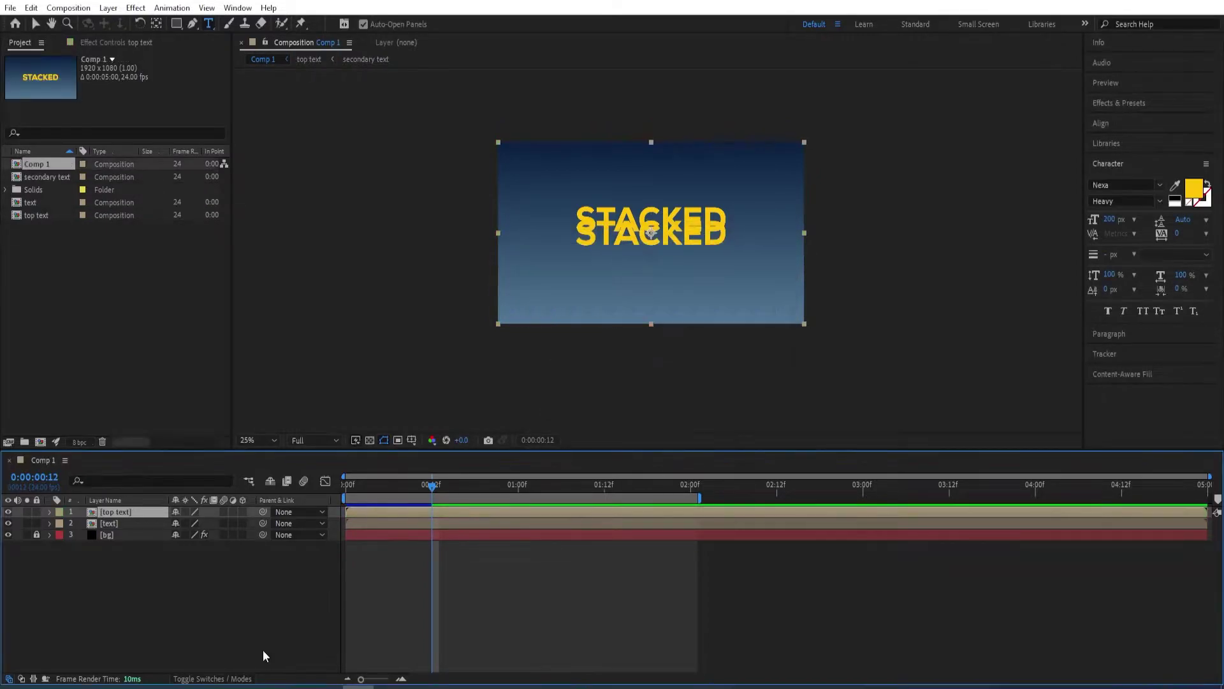
pyautogui.click(58, 511)
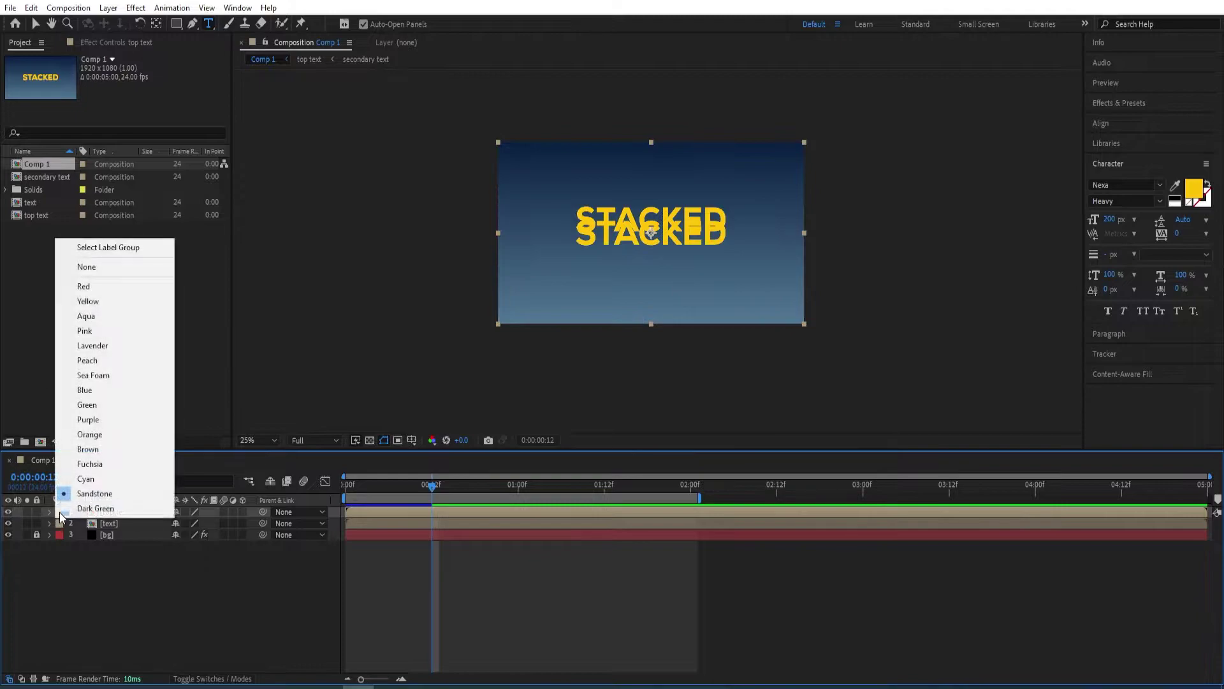
pyautogui.click(97, 403)
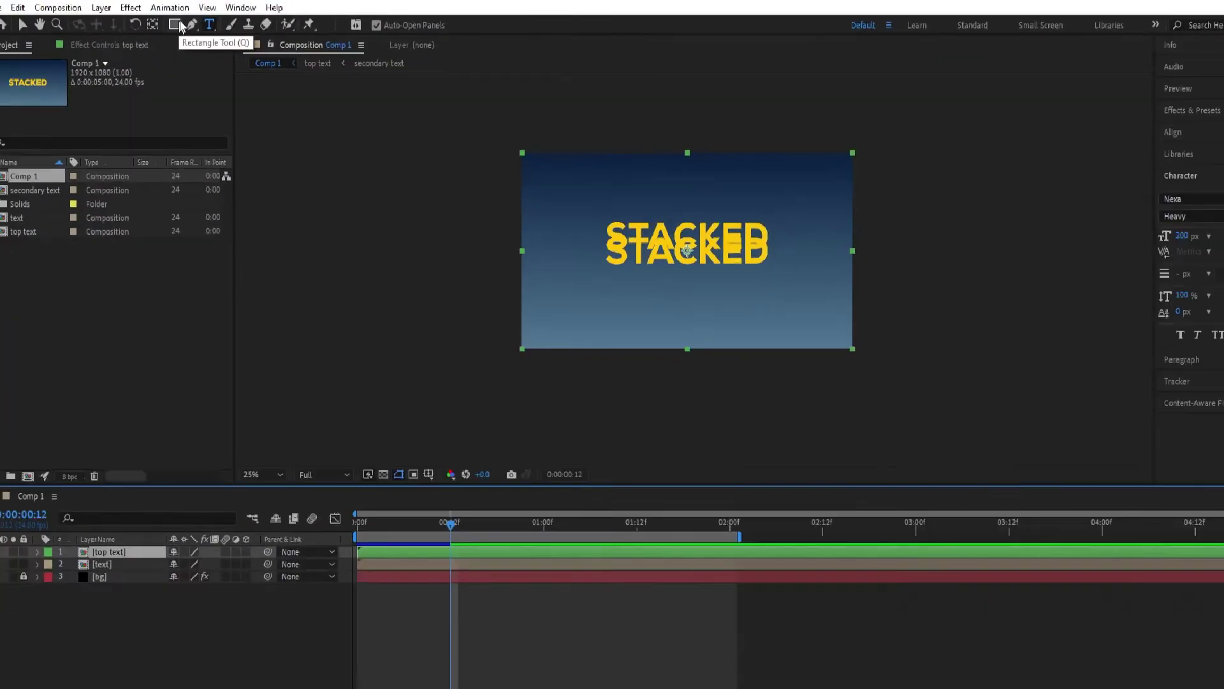
# Draw a wide rectangular mask on the top text layer, from the frame's upper edge down through the raised word's middle.
pyautogui.click(178, 29)
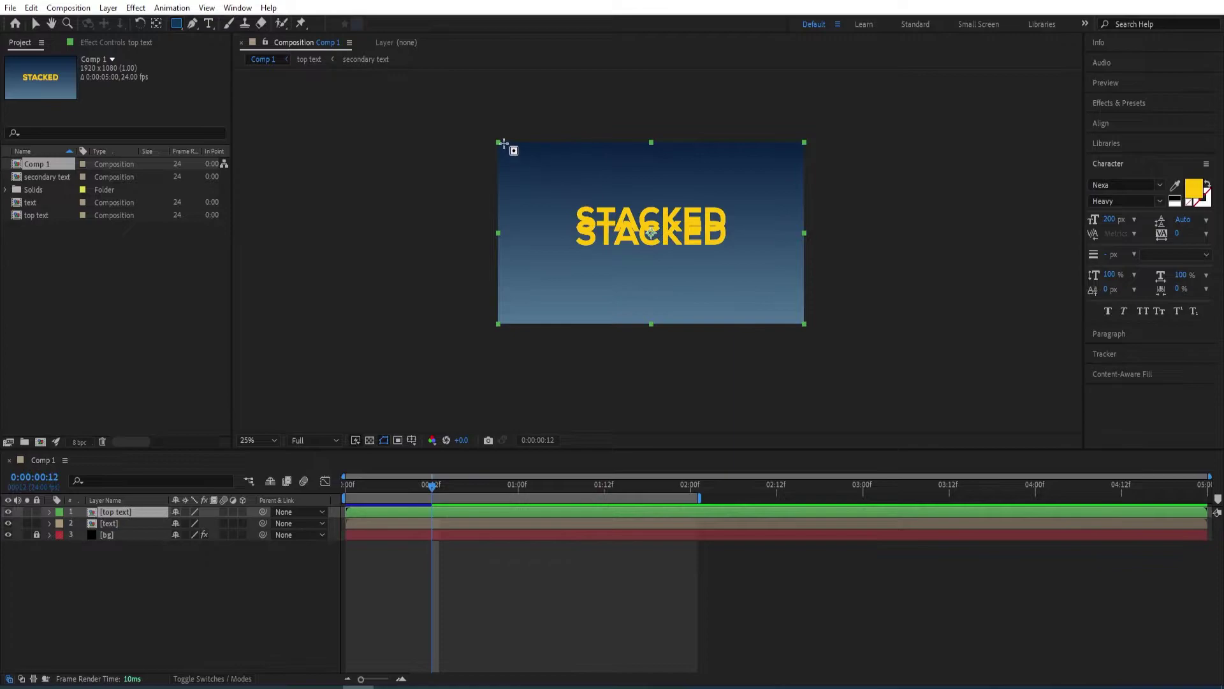
pyautogui.moveTo(509, 143)
pyautogui.mouseDown()
pyautogui.moveTo(839, 224)
pyautogui.moveTo(789, 219)
pyautogui.mouseUp()
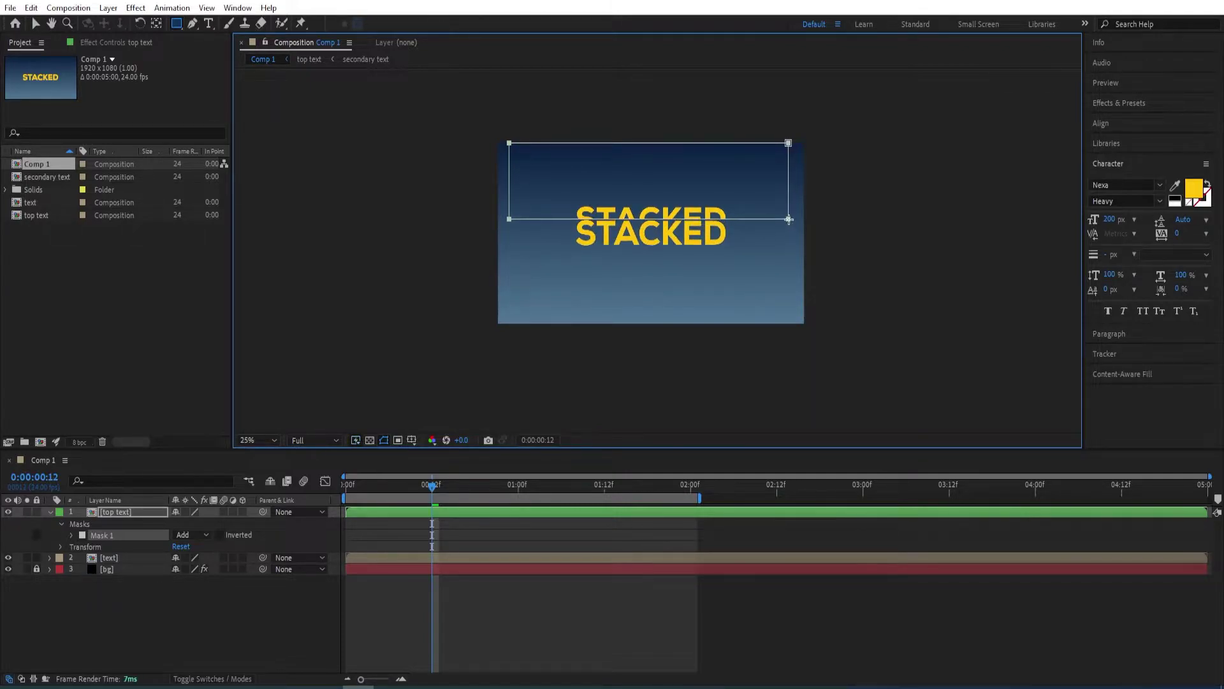
# Set the Mask Feather of the top text layer's mask to 35 pixels and collapse the layer.
pyautogui.click(129, 514)
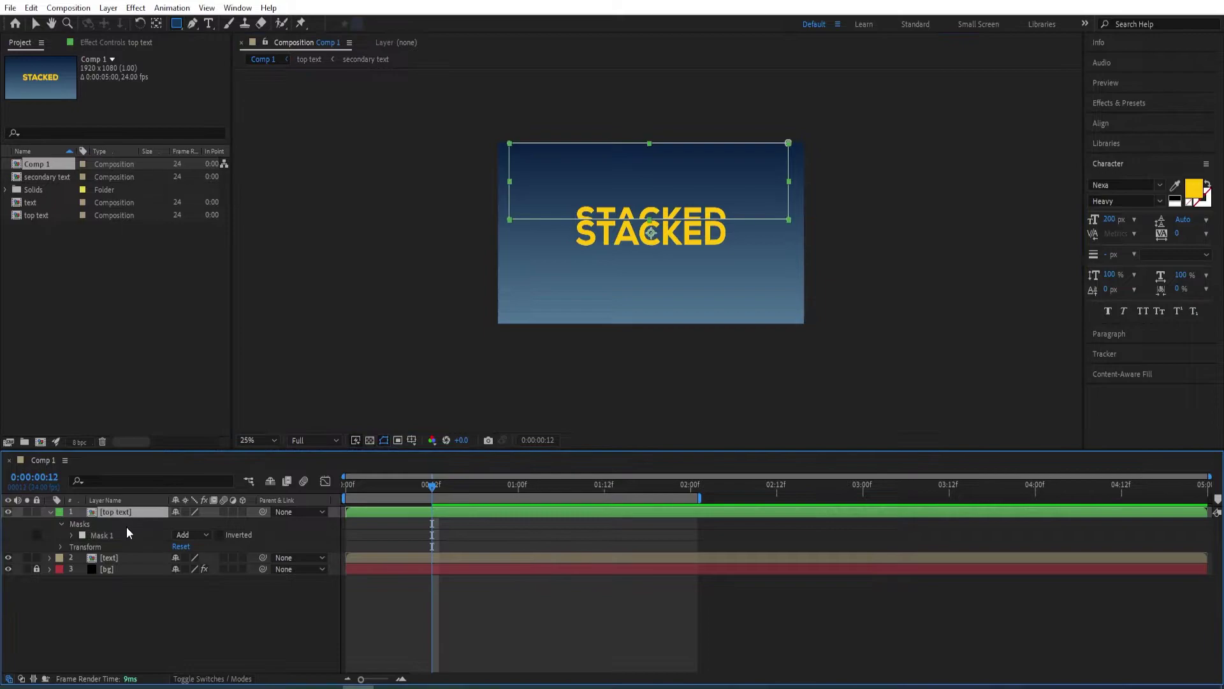
pyautogui.press('f')
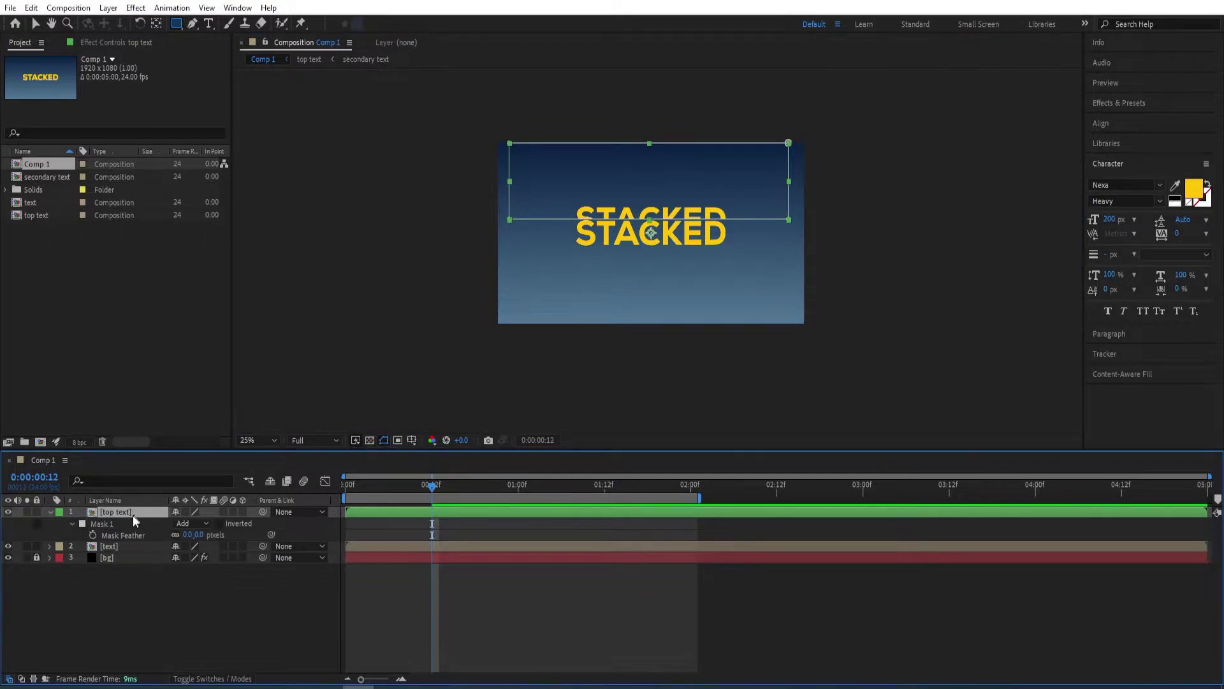
pyautogui.click(198, 535)
pyautogui.scroll(2, 588, 231)
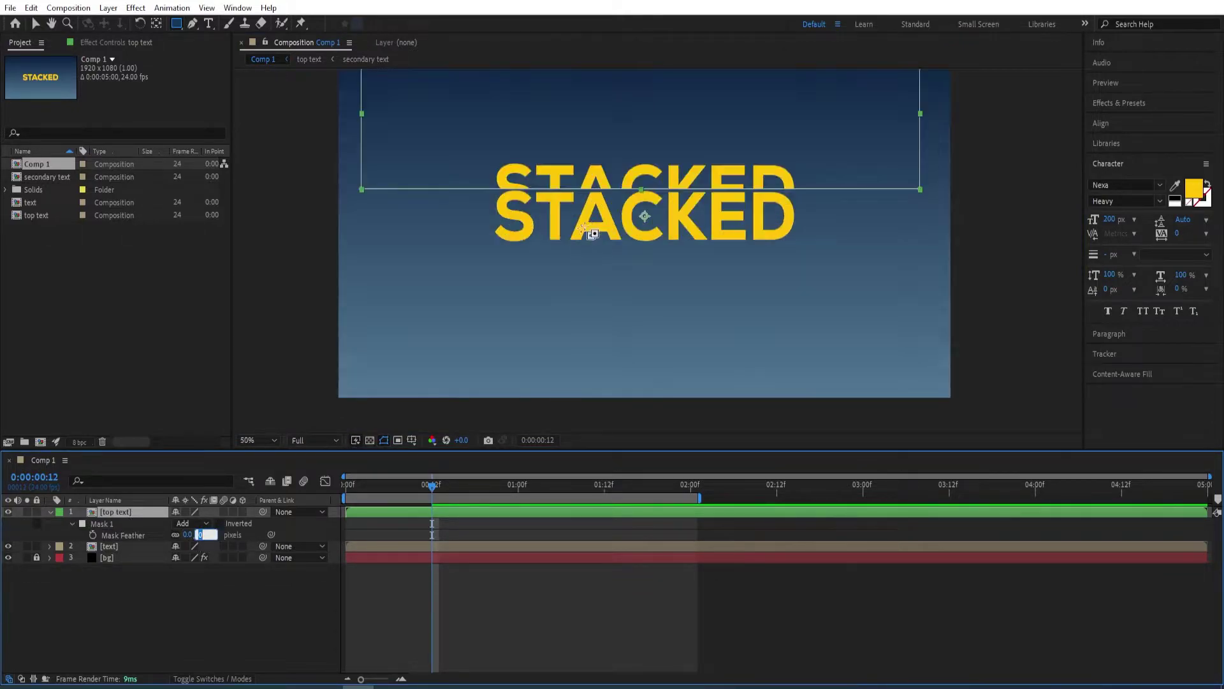
pyautogui.write('35')
pyautogui.press('Return')
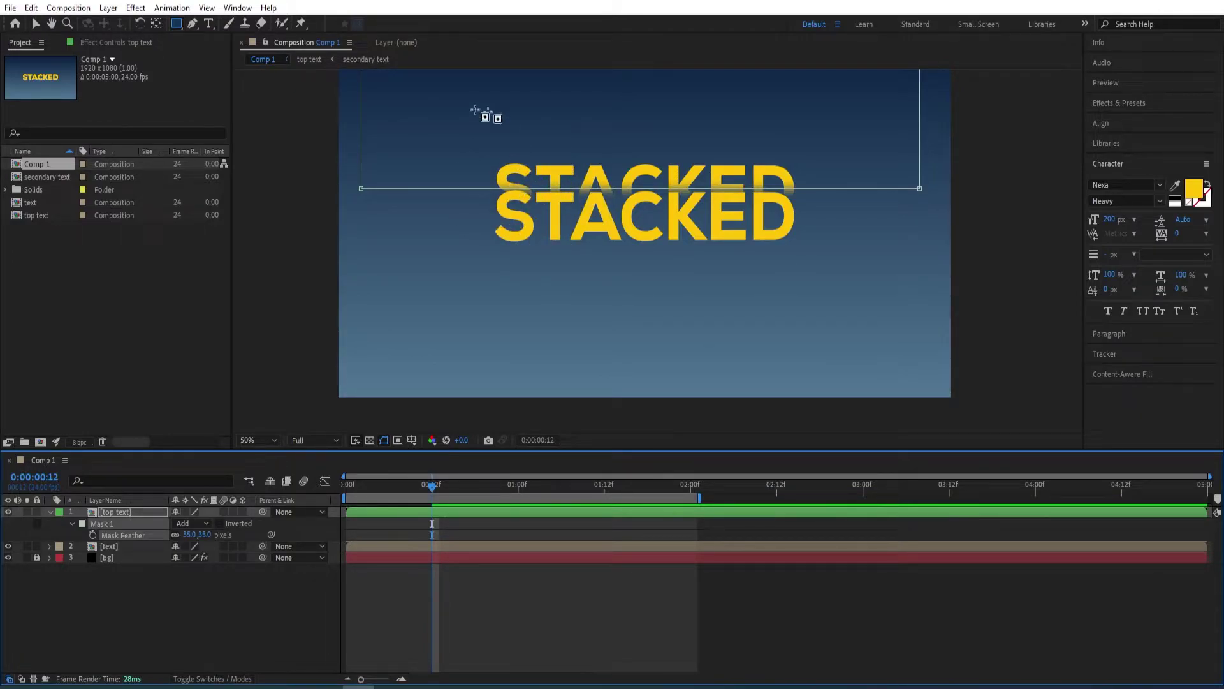
pyautogui.click(46, 517)
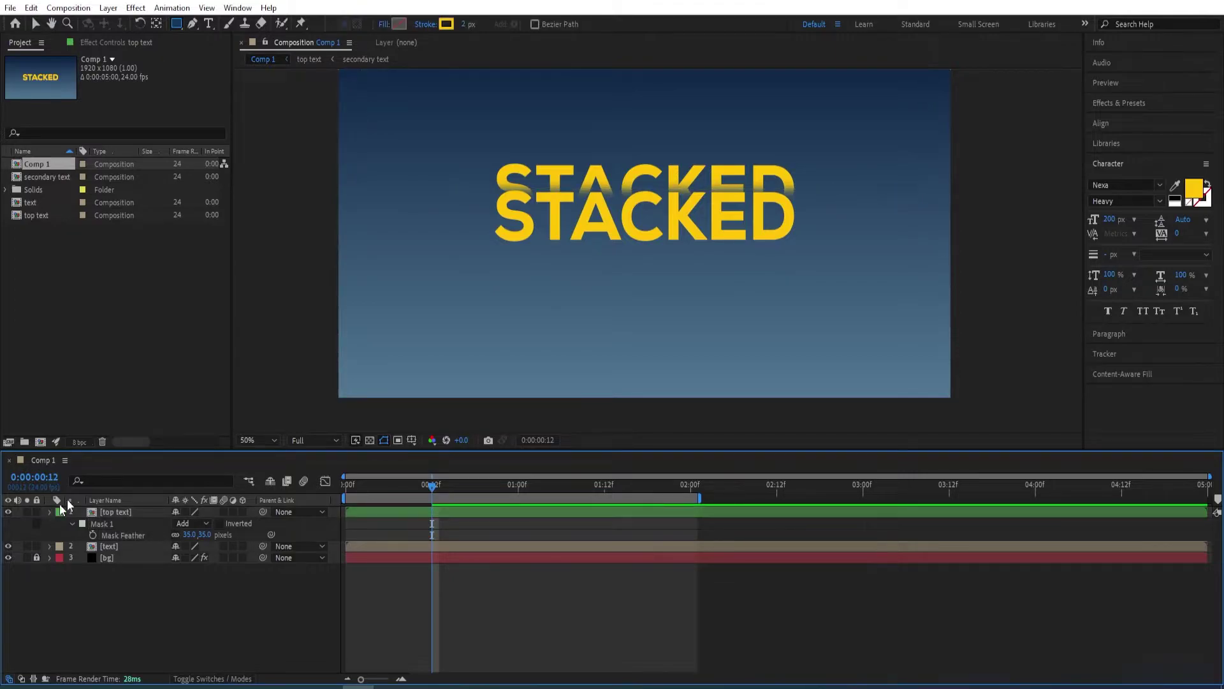
pyautogui.click(50, 511)
# Duplicate the top text layer three times, raising each copy slightly above the previous one with progressively tighter spacing.
pyautogui.scroll(-2, 488, 197)
pyautogui.click(115, 512)
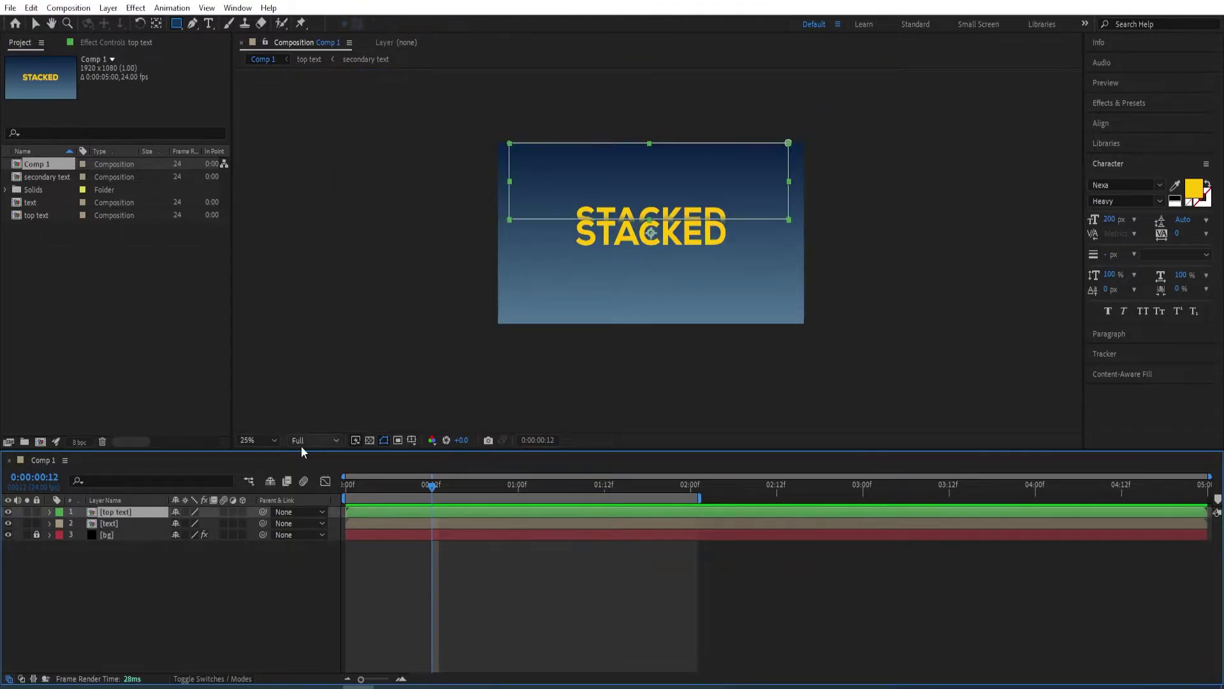
pyautogui.hotkey('ctrl', 'd')
pyautogui.press('v')
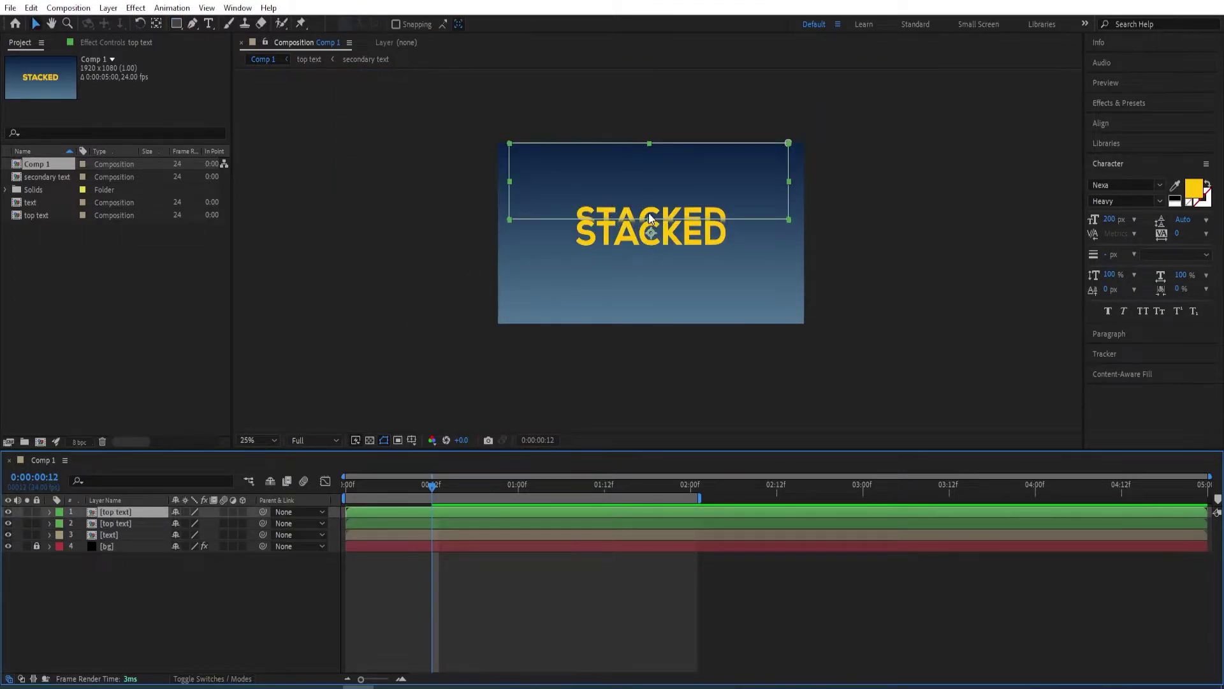
pyautogui.moveTo(649, 213); pyautogui.dragTo(644, 202)
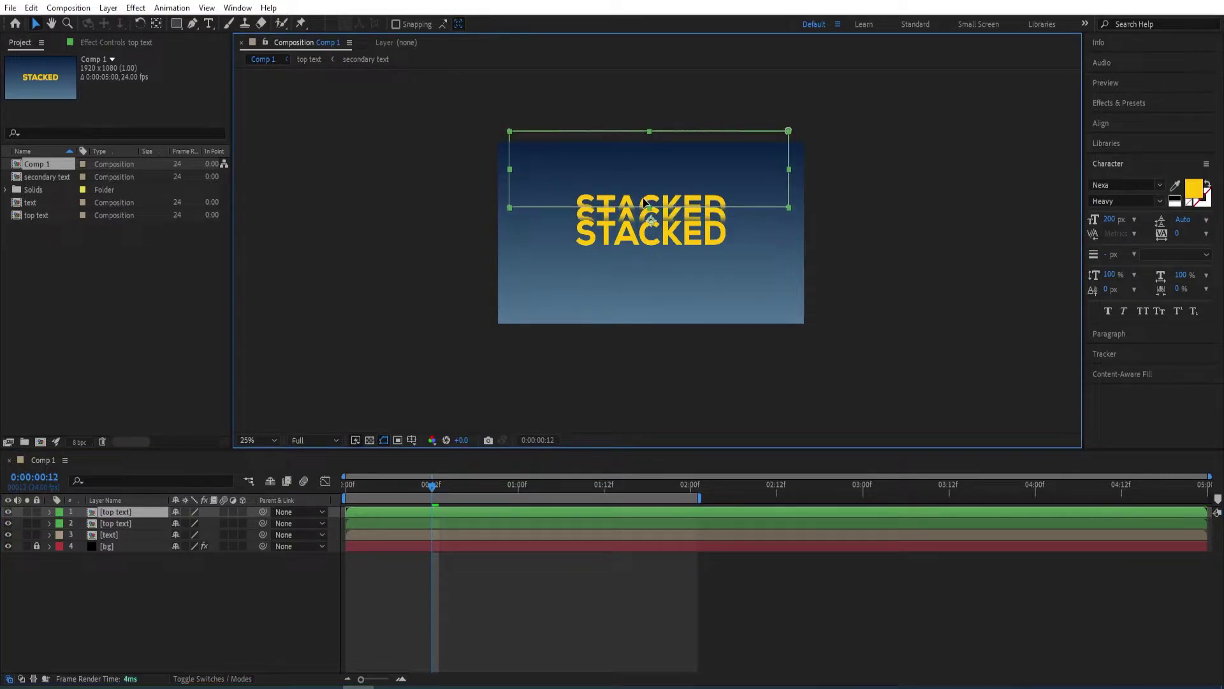
pyautogui.hotkey('ctrl', 'd')
pyautogui.moveTo(650, 204); pyautogui.dragTo(650, 190)
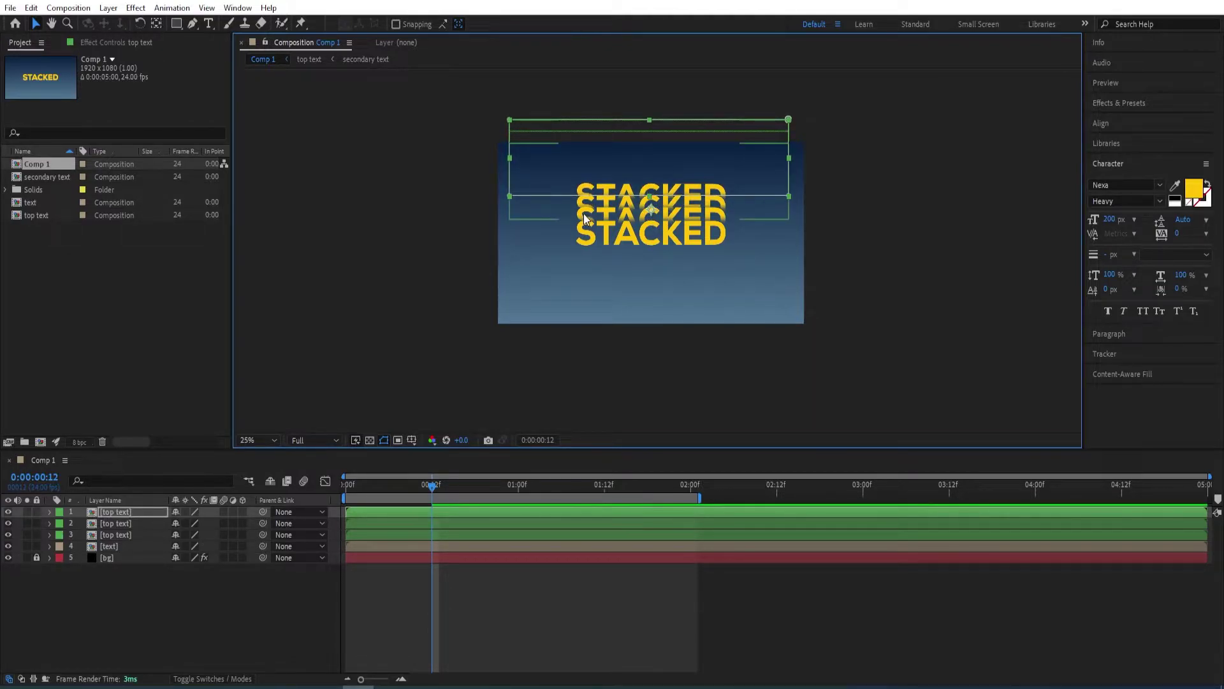
pyautogui.hotkey('ctrl', 'd')
pyautogui.moveTo(649, 192); pyautogui.dragTo(646, 181)
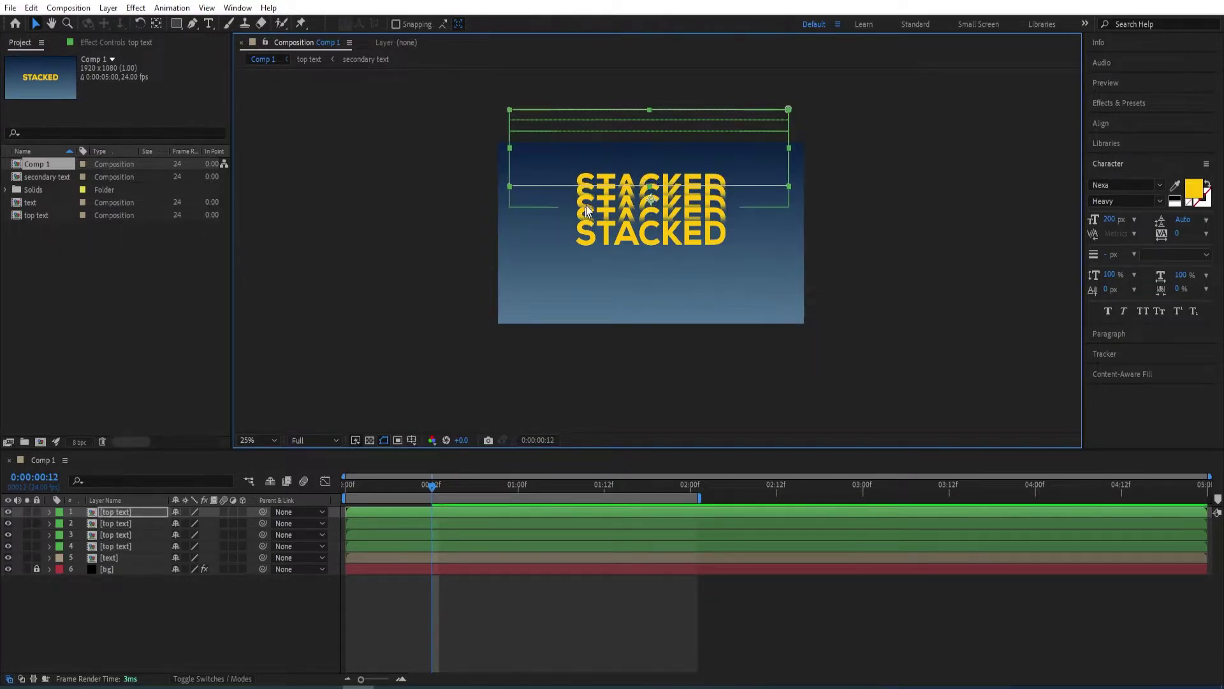
# Raise the lower edge of the uppermost copy's mask so that only the upper part of its letters shows.
pyautogui.scroll(1, 642, 162)
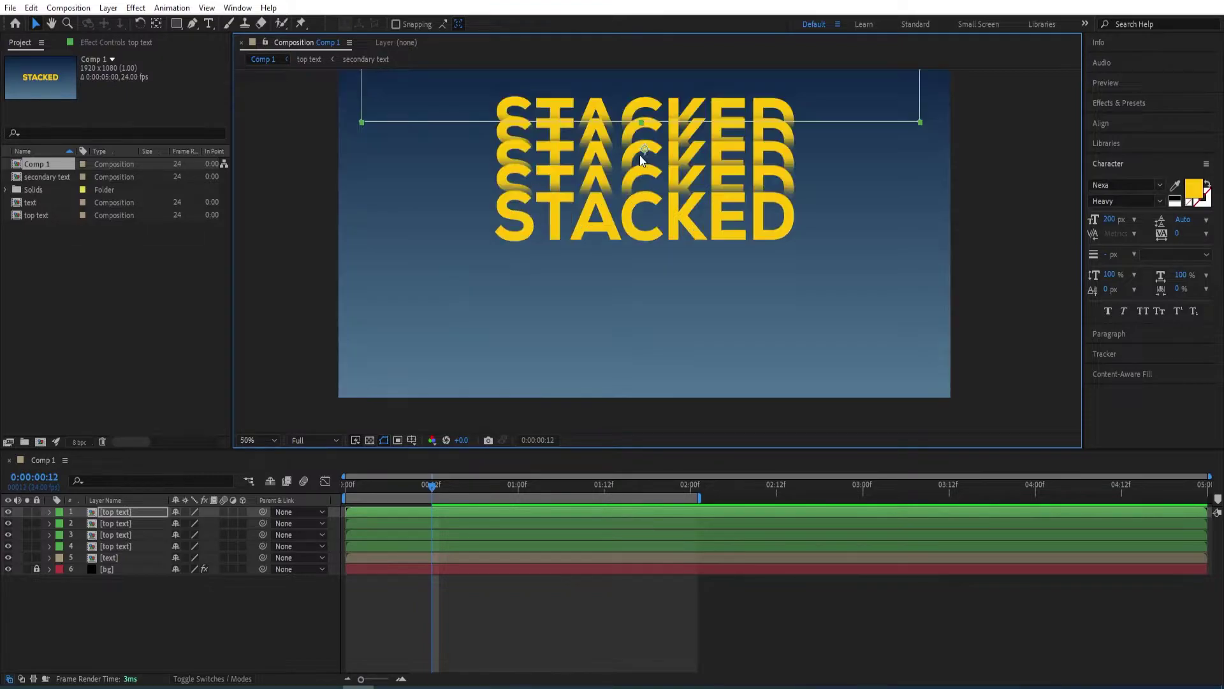
pyautogui.scroll(-1, 640, 161)
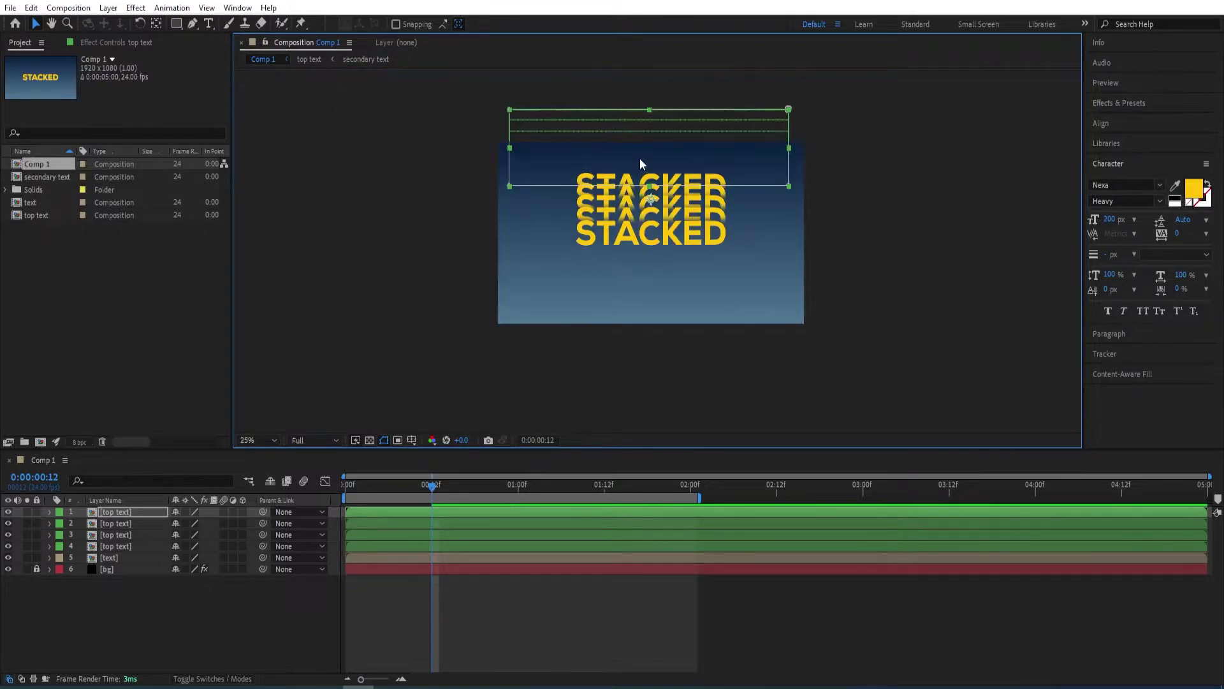
pyautogui.click(509, 186)
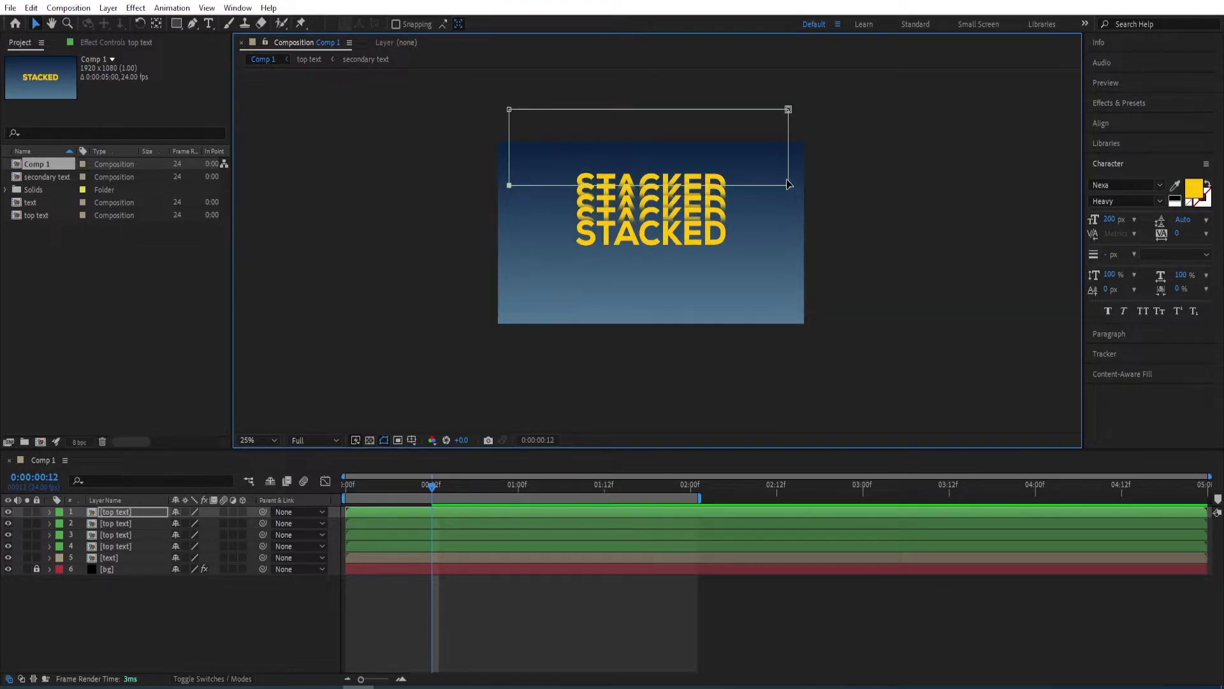
pyautogui.press('.')
pyautogui.press(',')
pyautogui.press('.')
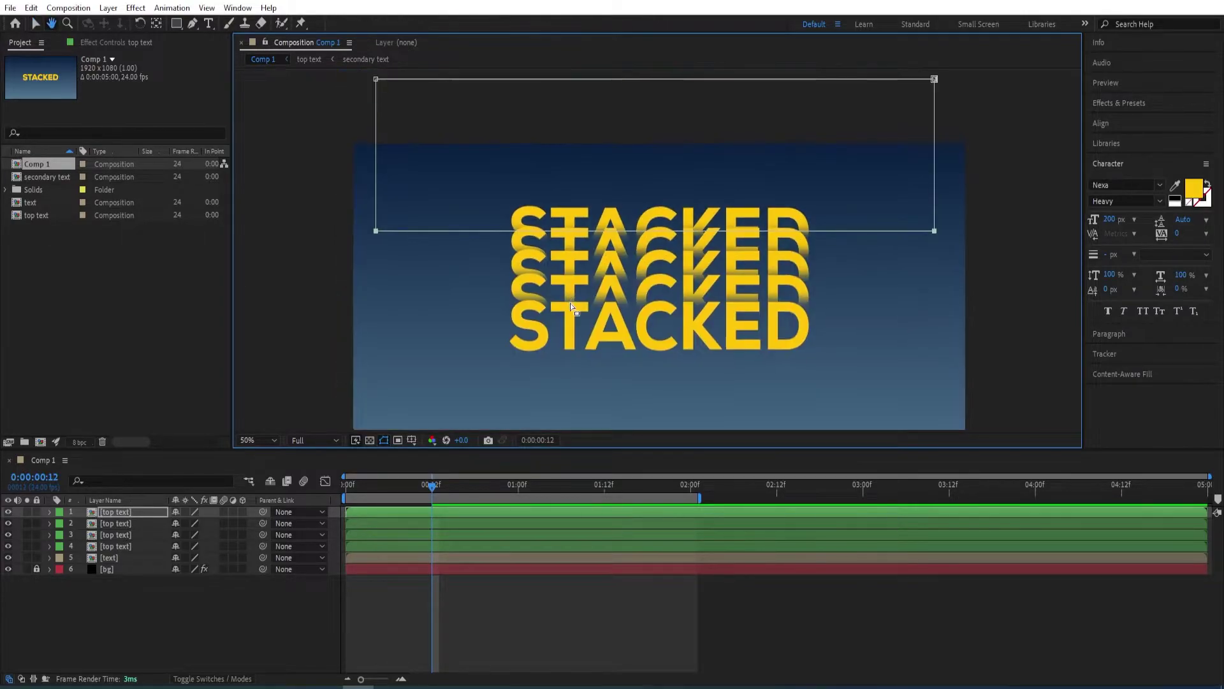
pyautogui.press('v')
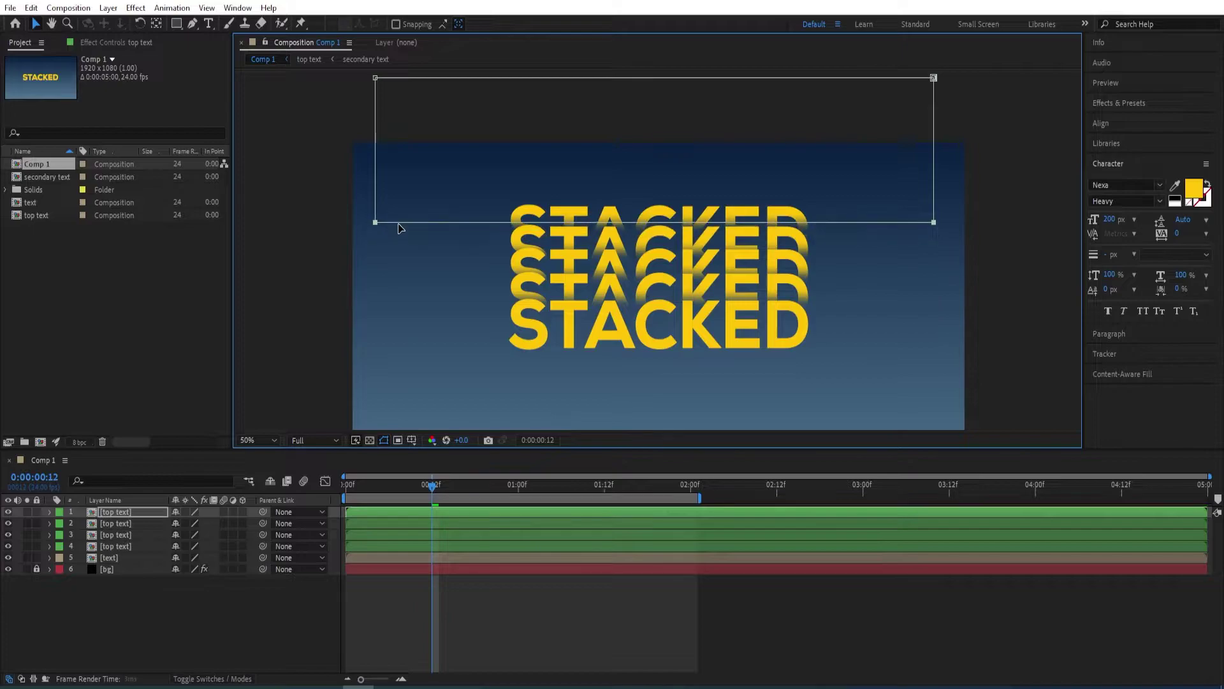
pyautogui.moveTo(399, 225); pyautogui.dragTo(399, 223)
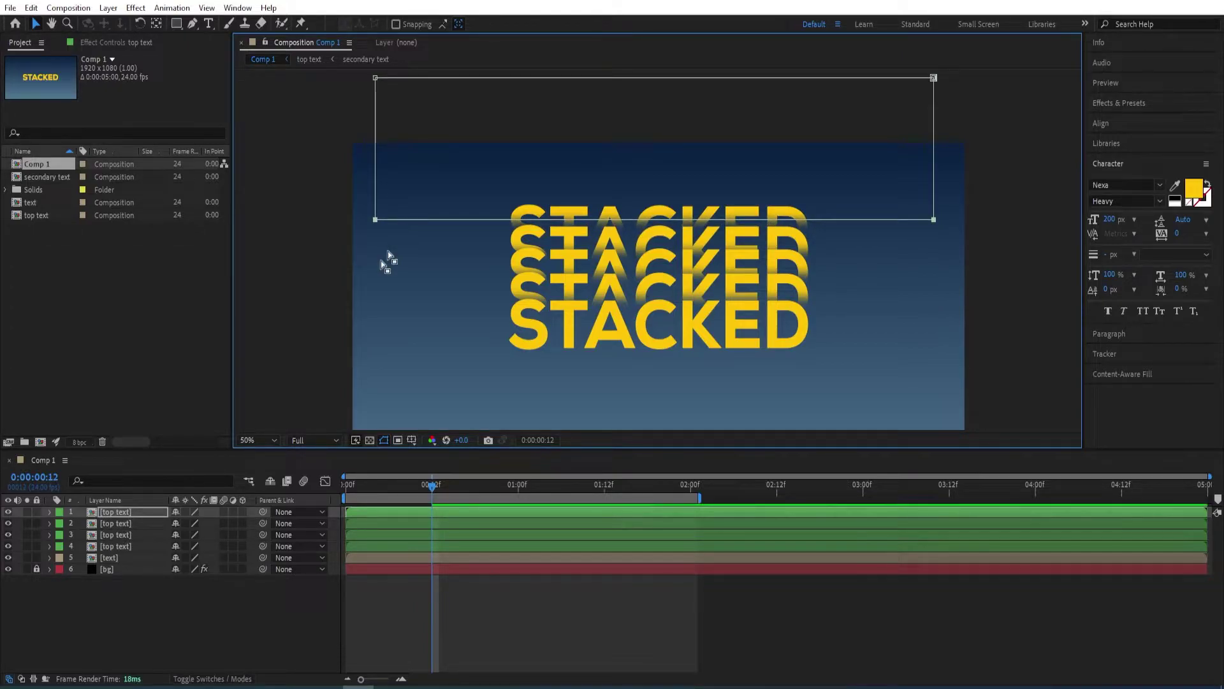
# Duplicate the uppermost top text layer, move the copy slightly higher, and raise its mask's lower edge a little.
pyautogui.click(133, 513)
pyautogui.hotkey('ctrl', 'd')
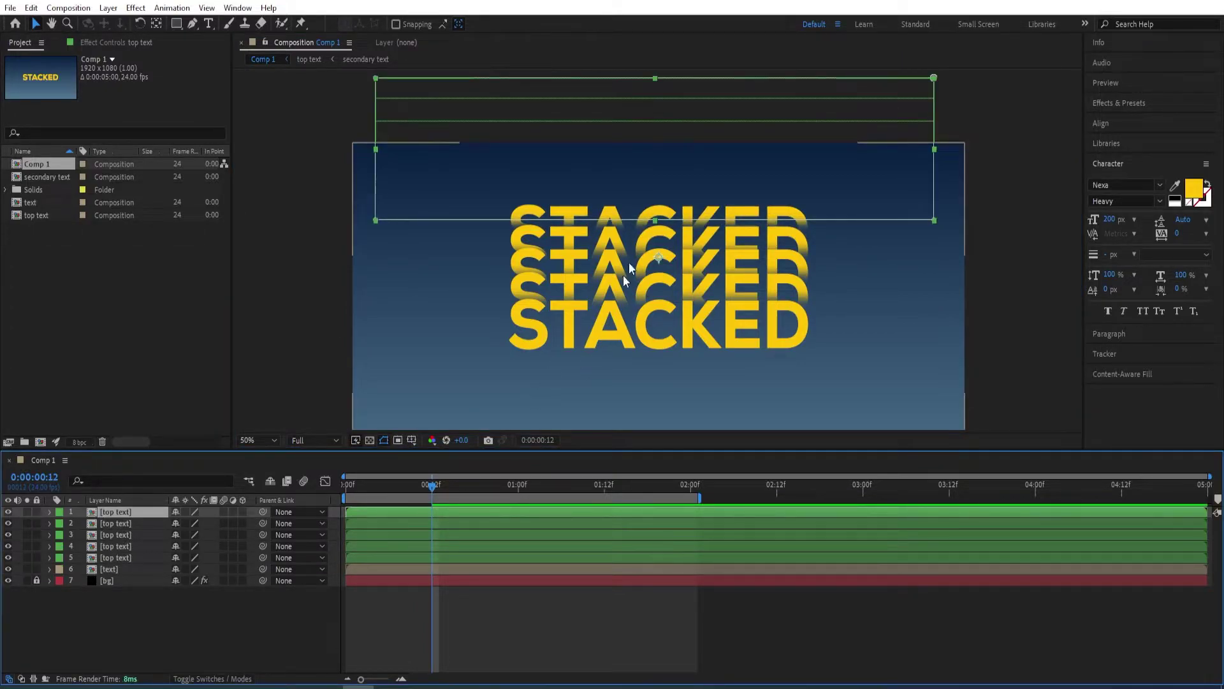
pyautogui.moveTo(656, 213); pyautogui.dragTo(655, 196)
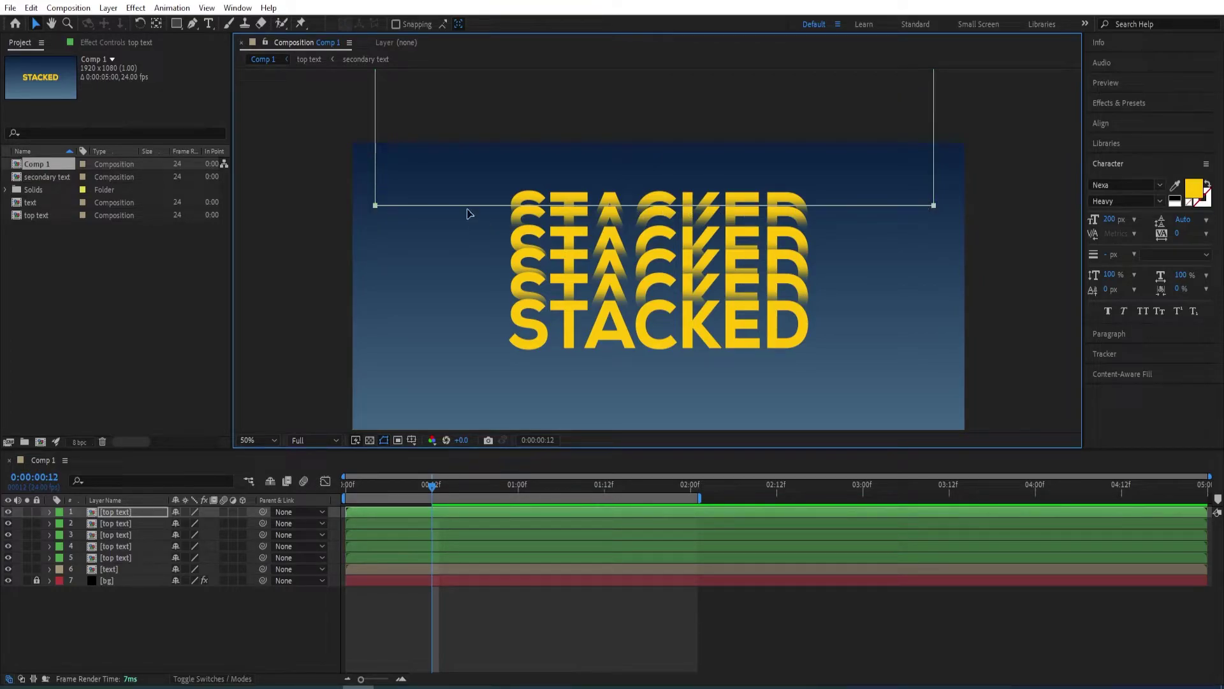
pyautogui.moveTo(468, 207); pyautogui.dragTo(468, 204)
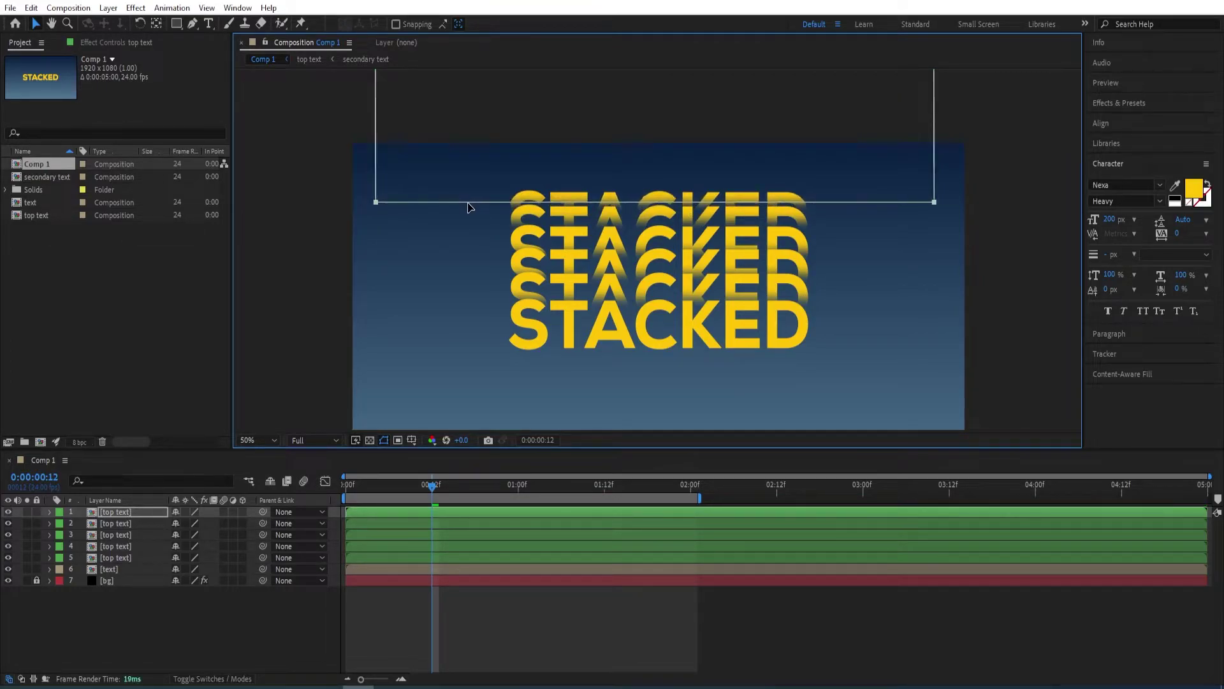
# Add a sixth top text copy just above the stack and trim its mask's lower edge further upward.
pyautogui.click(122, 511)
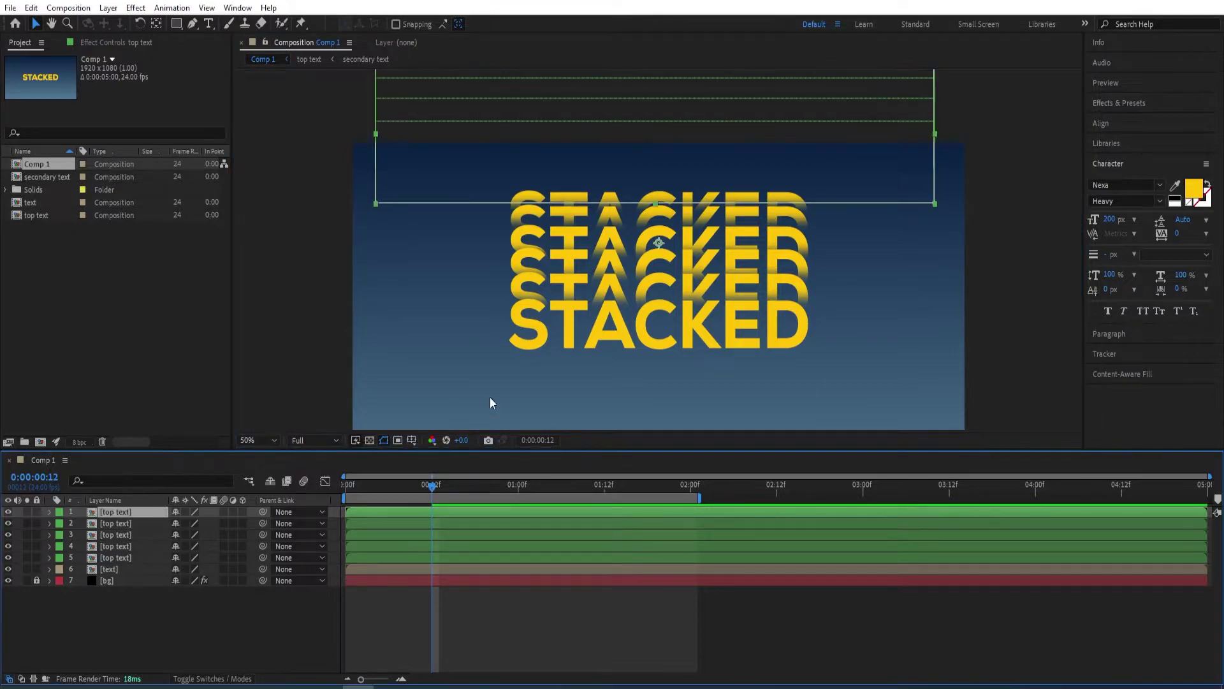
pyautogui.hotkey('ctrl', 'd')
pyautogui.moveTo(611, 204); pyautogui.dragTo(611, 187)
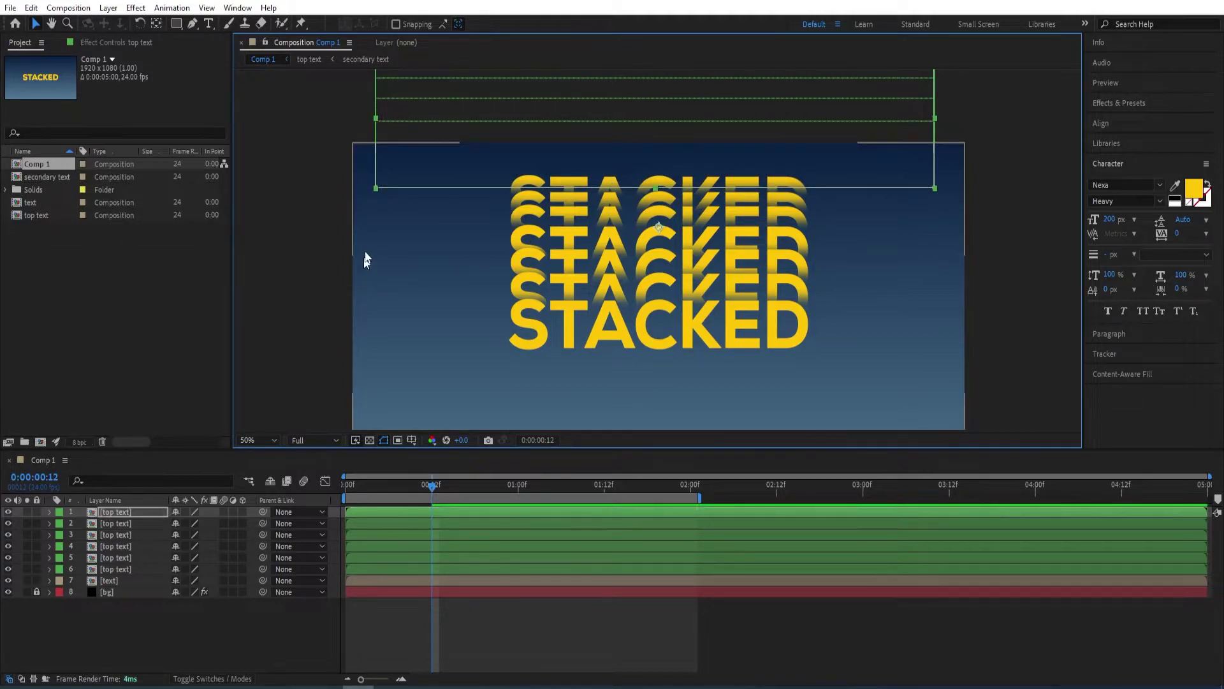
pyautogui.click(376, 189)
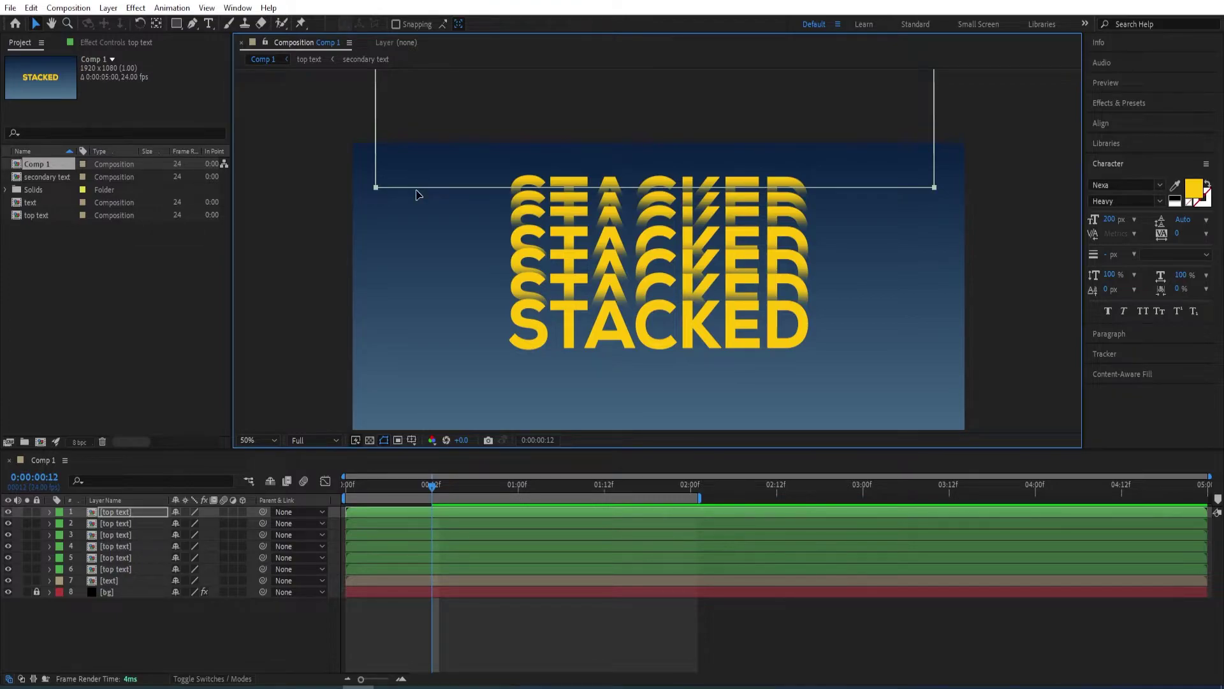
pyautogui.moveTo(418, 195); pyautogui.dragTo(418, 191)
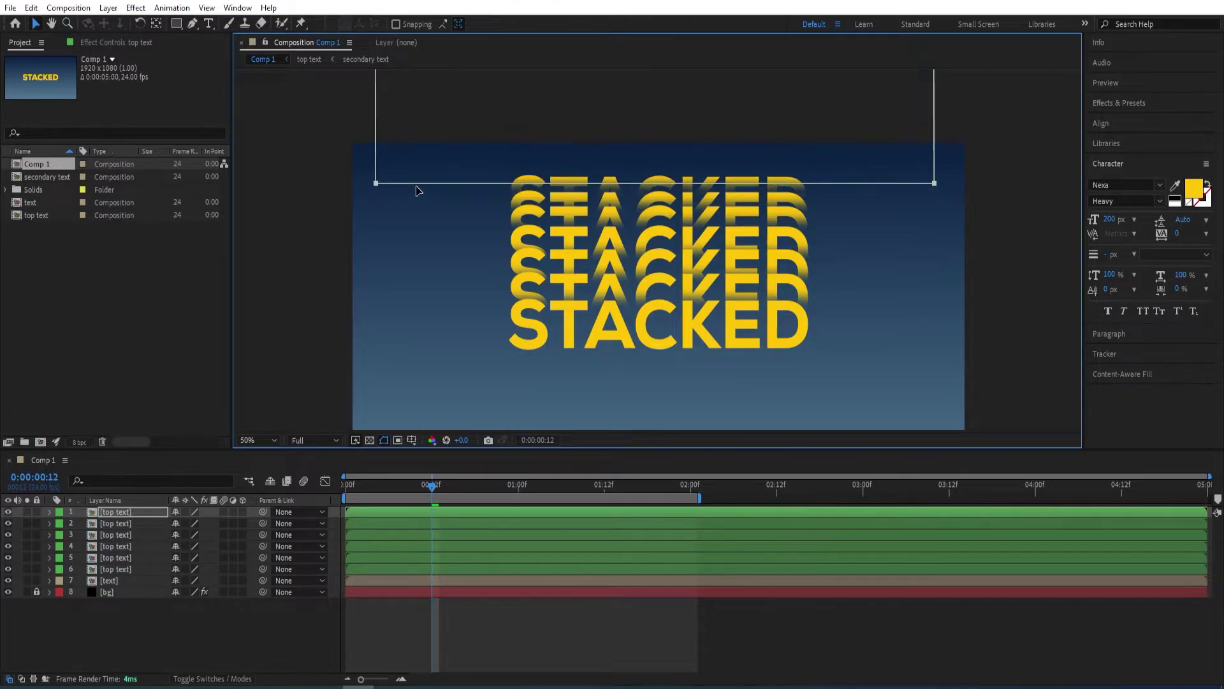
pyautogui.click(534, 176)
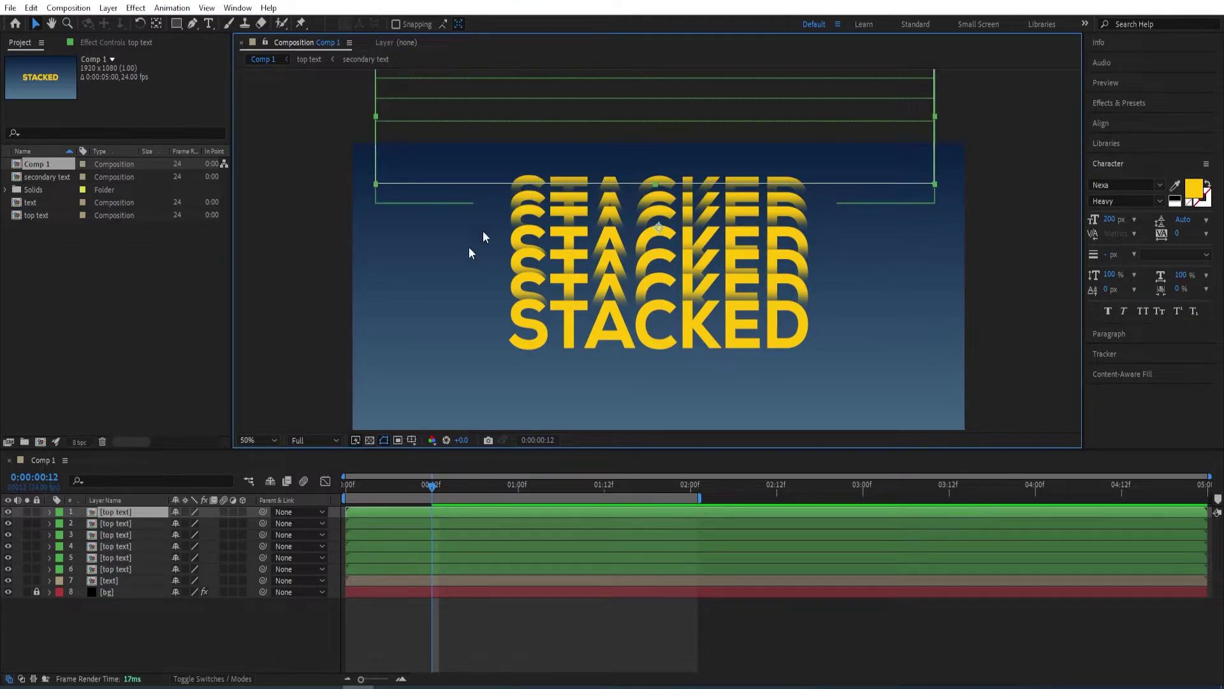
pyautogui.click(136, 511)
pyautogui.click(531, 175)
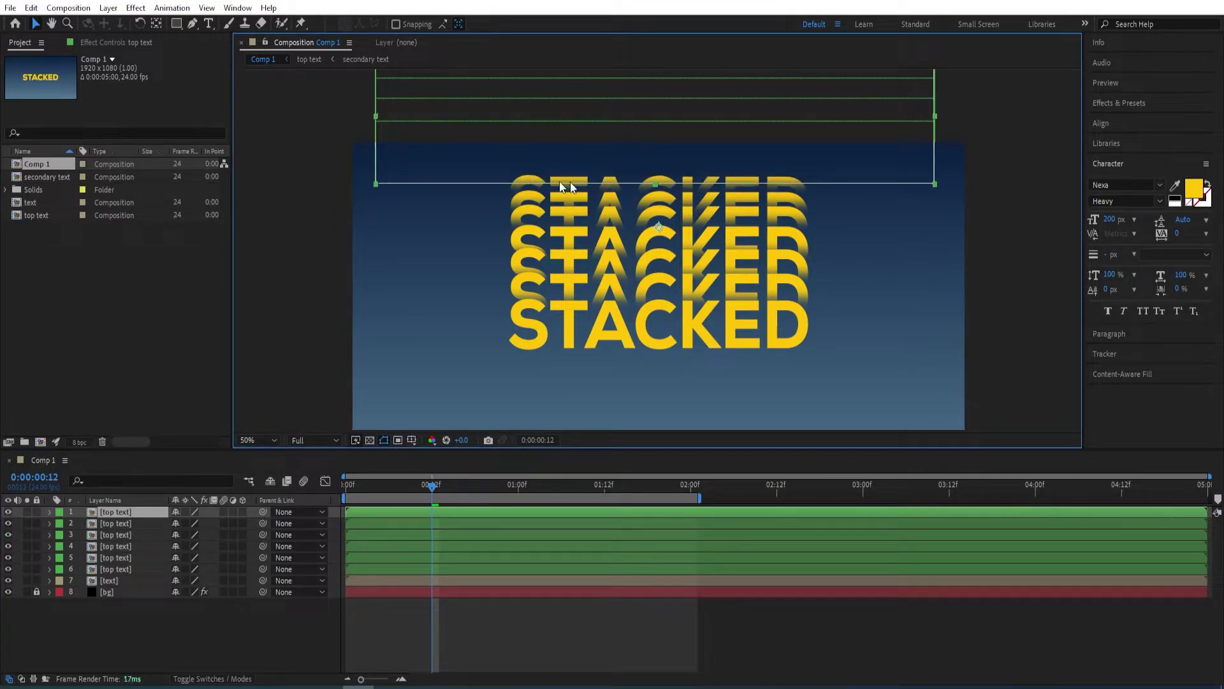
# Deselect the layers, preview the stacked animation, and scrub back to the first frame.
pyautogui.scroll(-2, 698, 195)
pyautogui.click(927, 268)
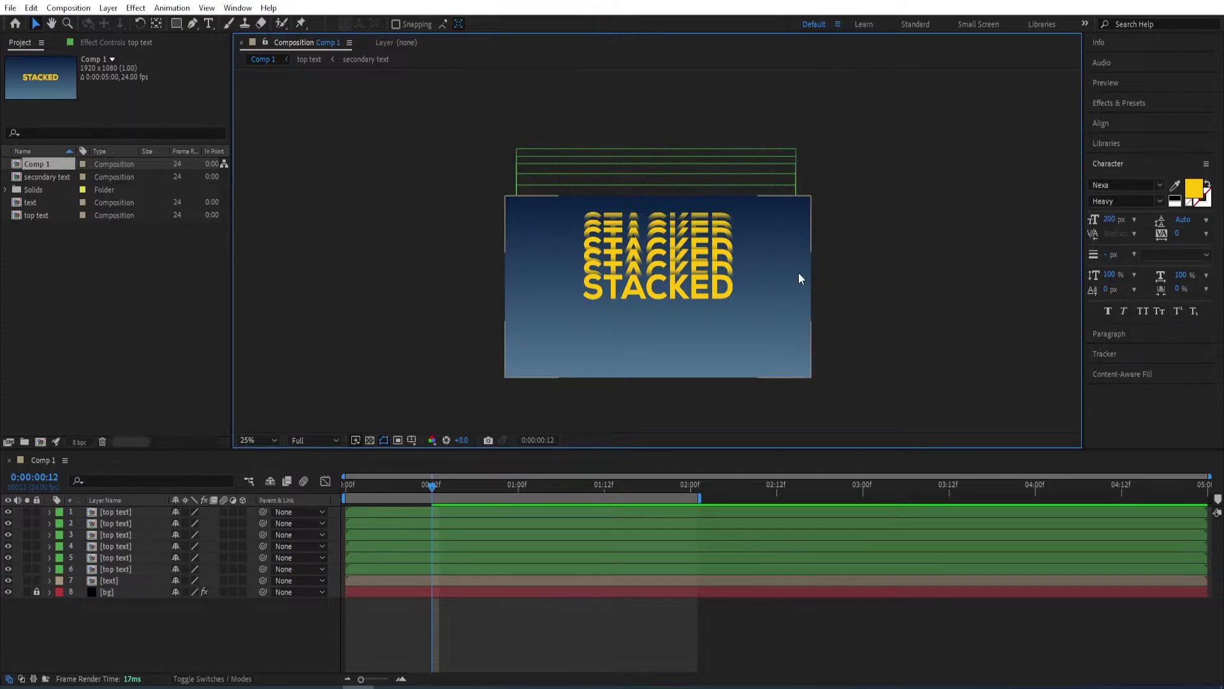
pyautogui.press('space')
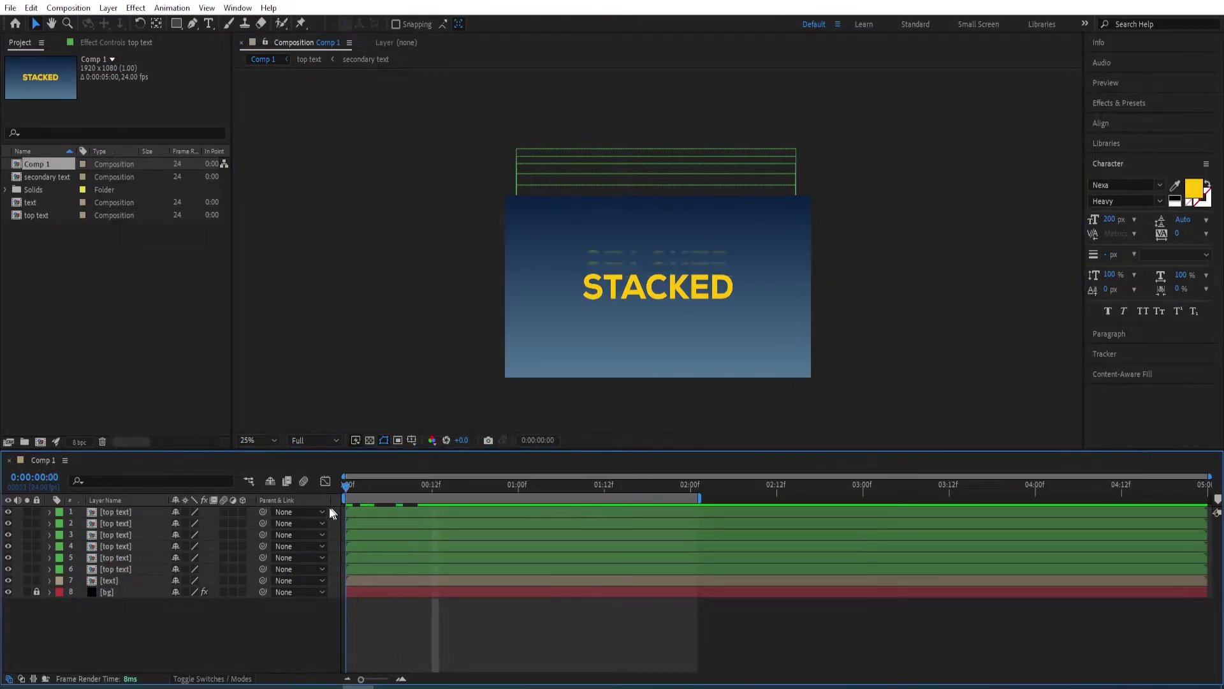
pyautogui.press('space')
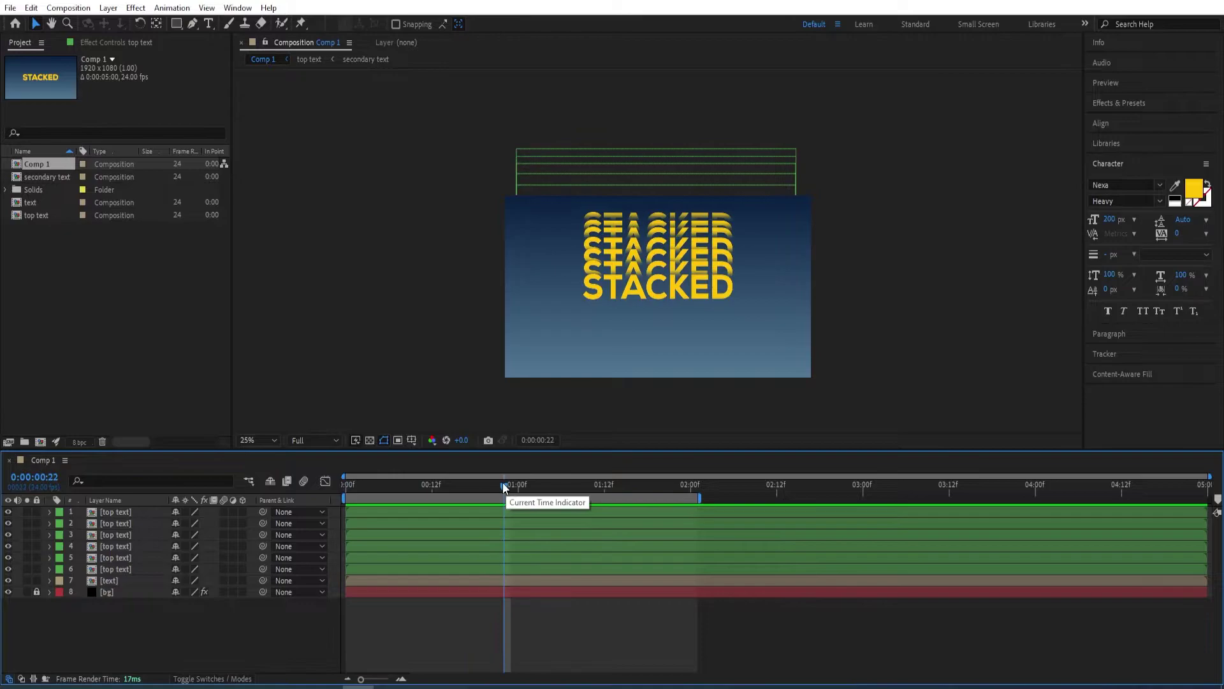
pyautogui.moveTo(505, 487); pyautogui.dragTo(368, 509)
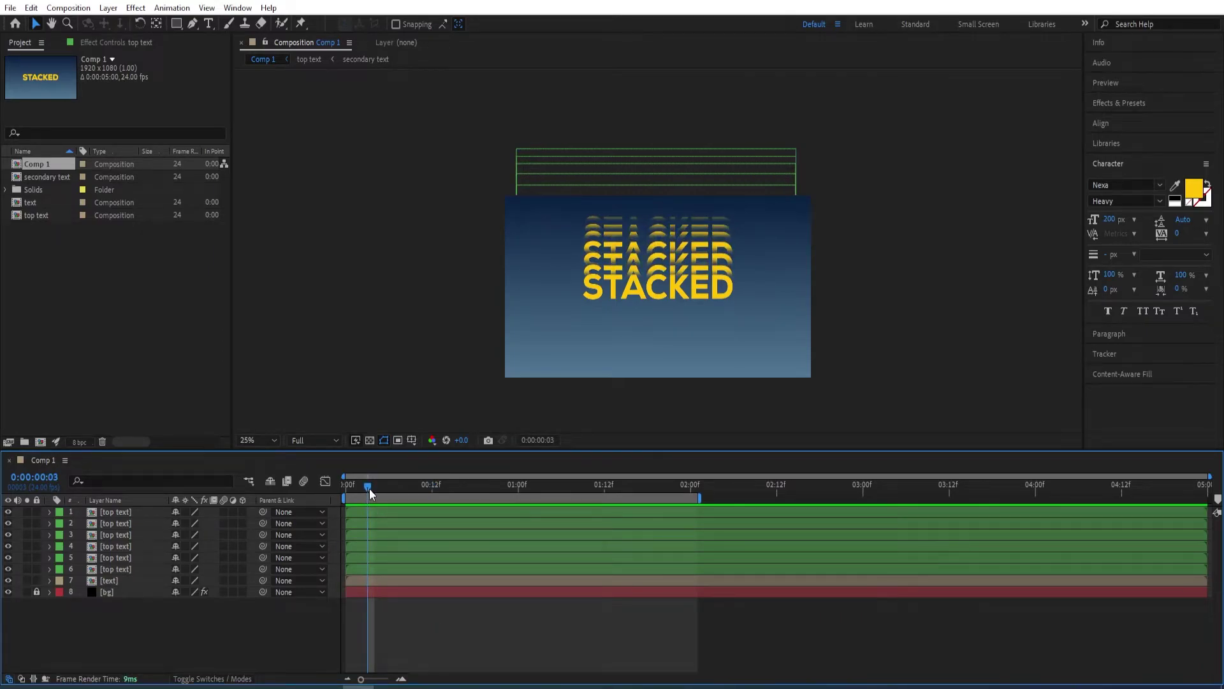
pyautogui.moveTo(369, 488); pyautogui.dragTo(327, 502)
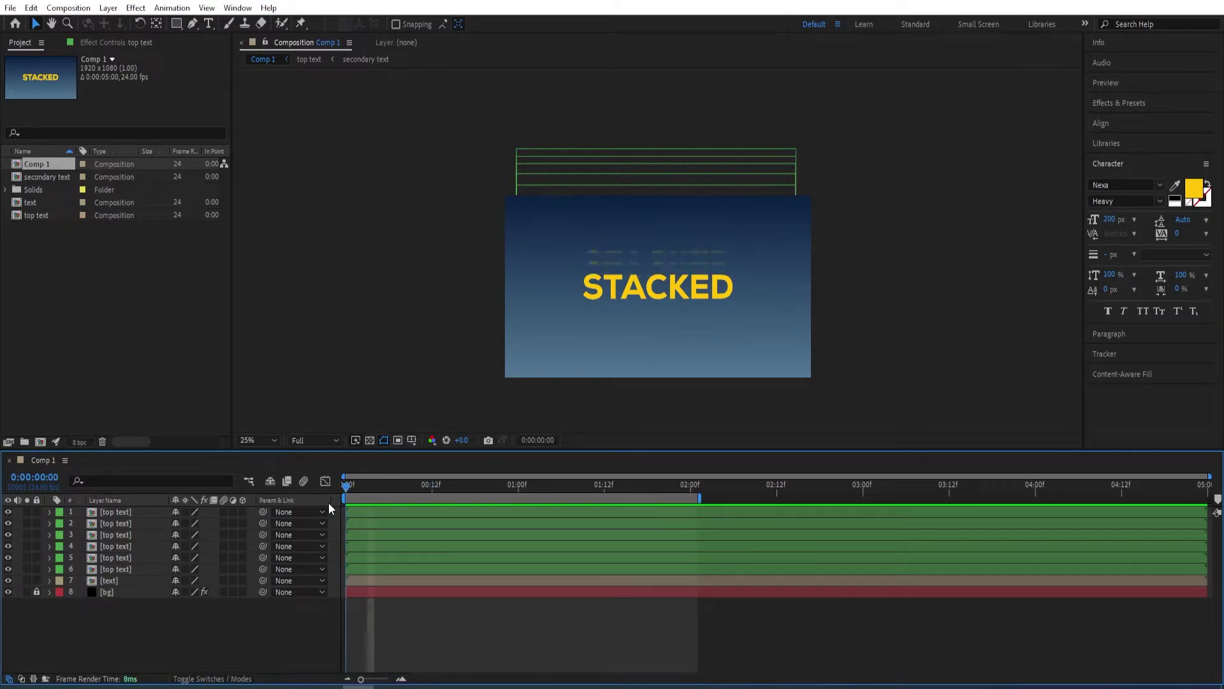
# Shift all six top text layers two frames later in the timeline.
pyautogui.click(126, 570)
pyautogui.keyDown('shift'); pyautogui.click(128, 511); pyautogui.keyUp('shift')
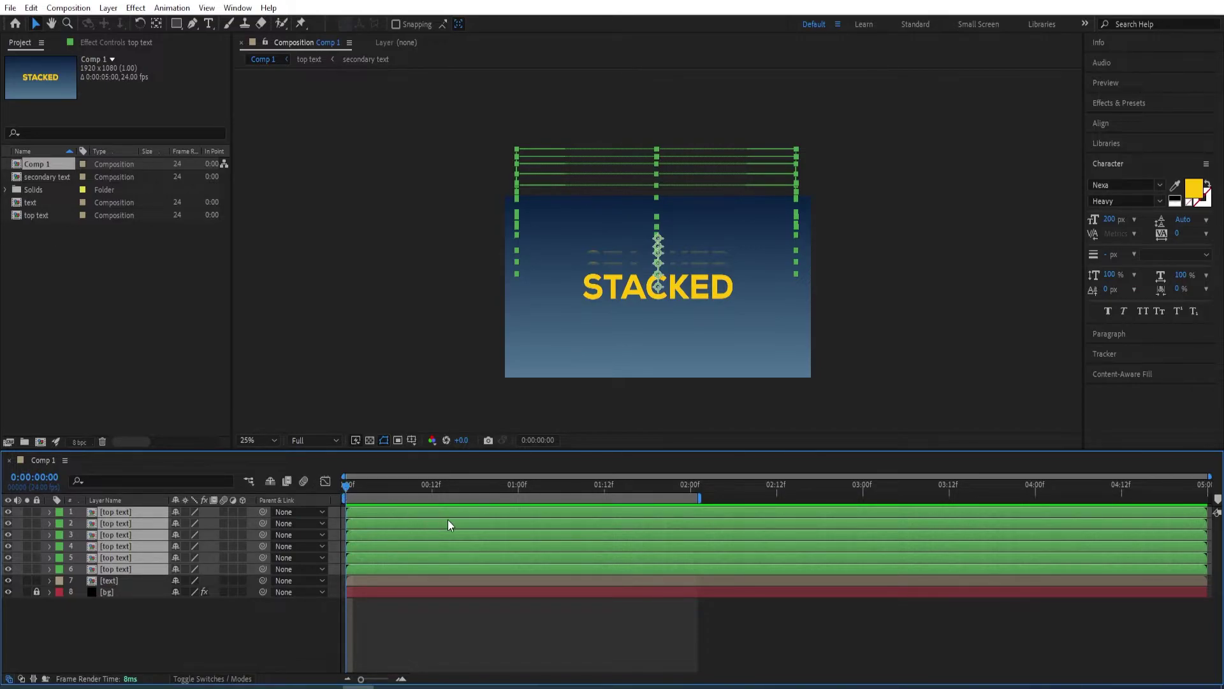
pyautogui.hotkey('alt', 'pagedown')
pyautogui.hotkey('alt', 'pagedown')
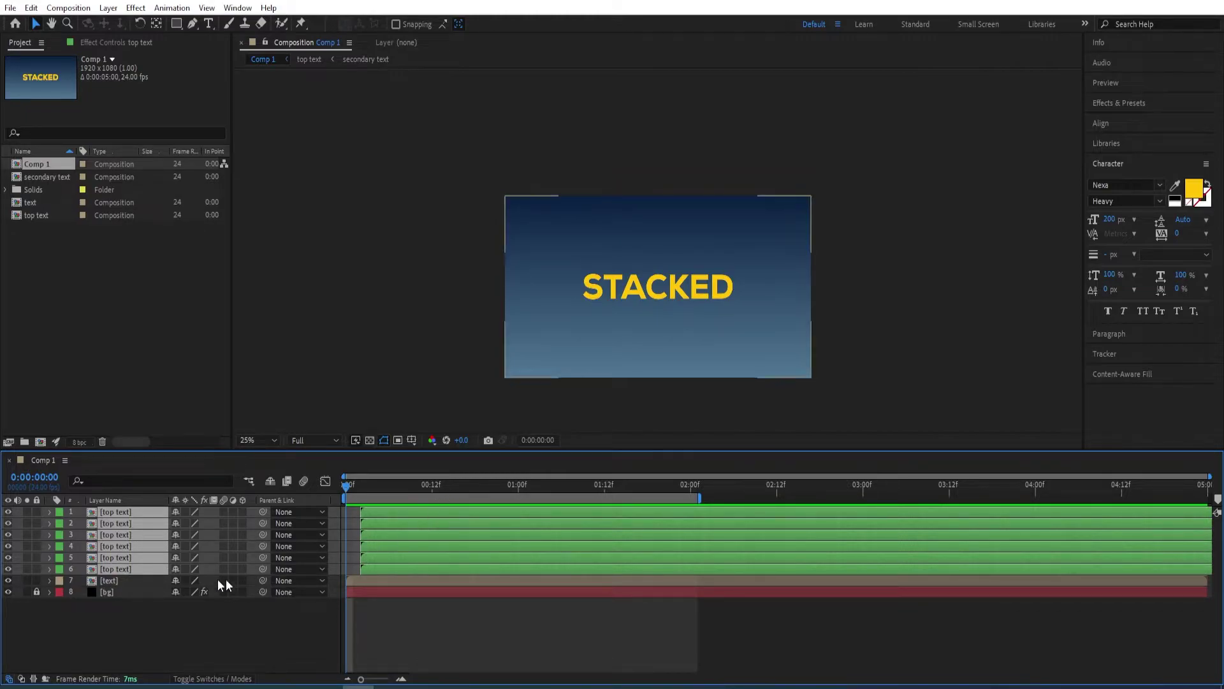
# Stagger the upper five top text layers so each starts two frames after the layer directly beneath it.
pyautogui.keyDown('ctrl'); pyautogui.click(115, 568); pyautogui.keyUp('ctrl')
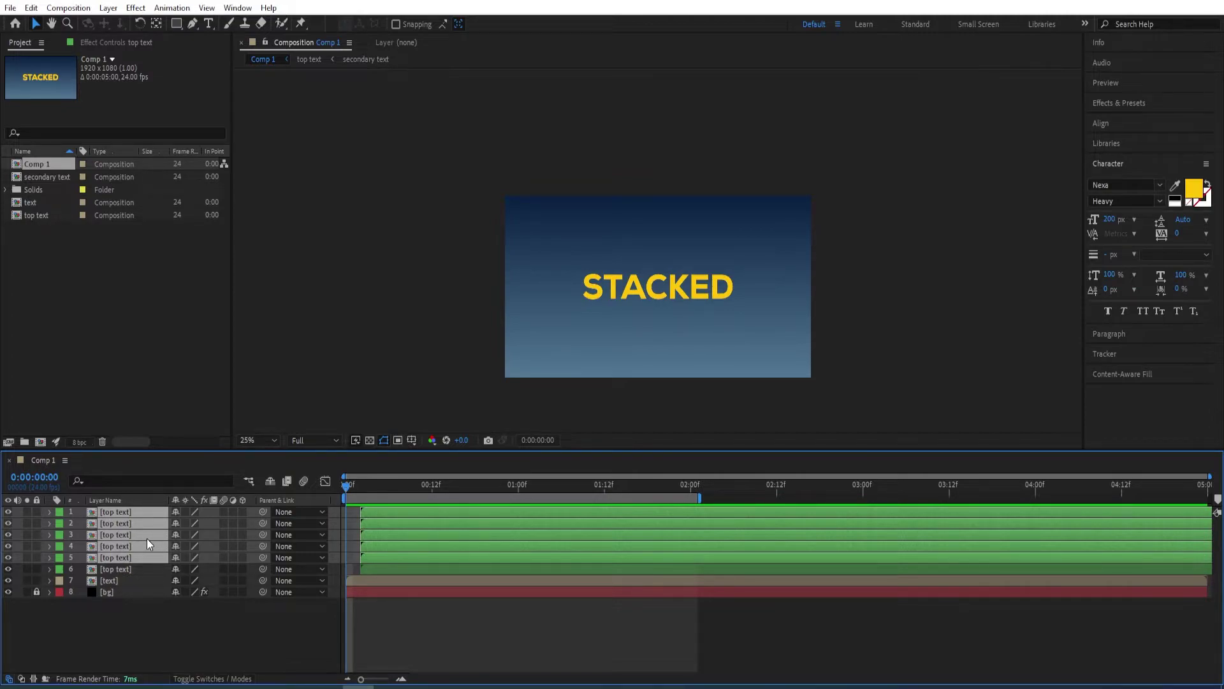
pyautogui.hotkey('alt', 'pagedown')
pyautogui.hotkey('alt', 'pagedown')
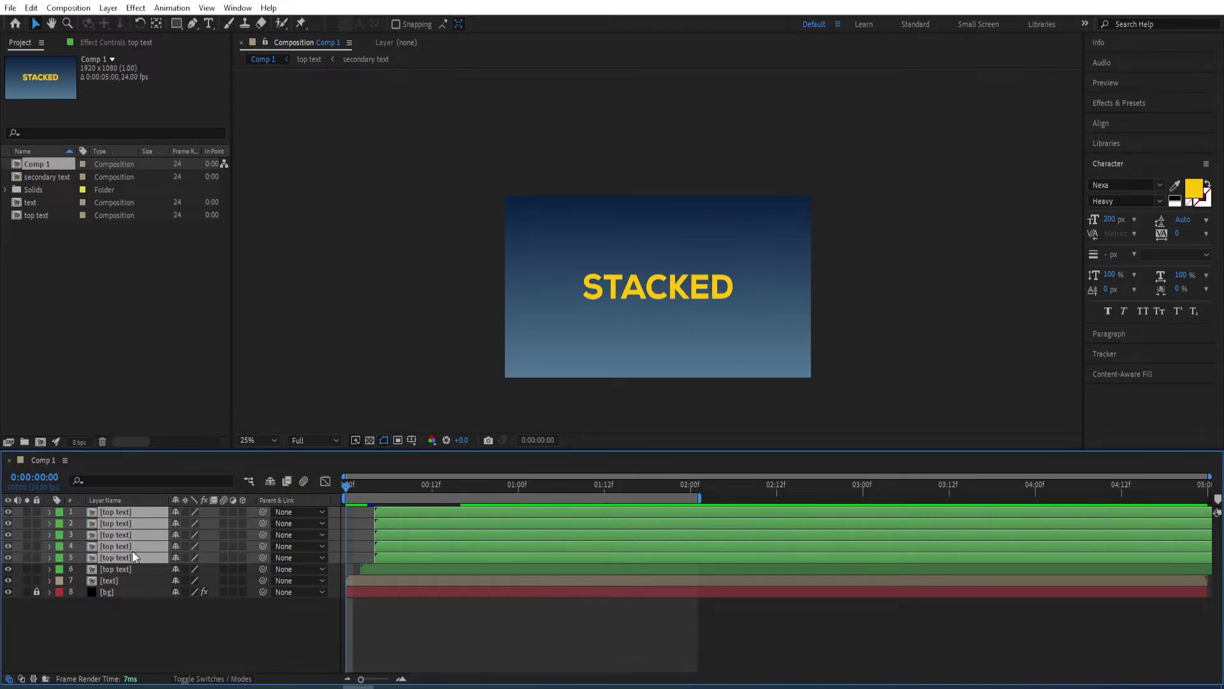
pyautogui.keyDown('ctrl'); pyautogui.click(116, 556); pyautogui.keyUp('ctrl')
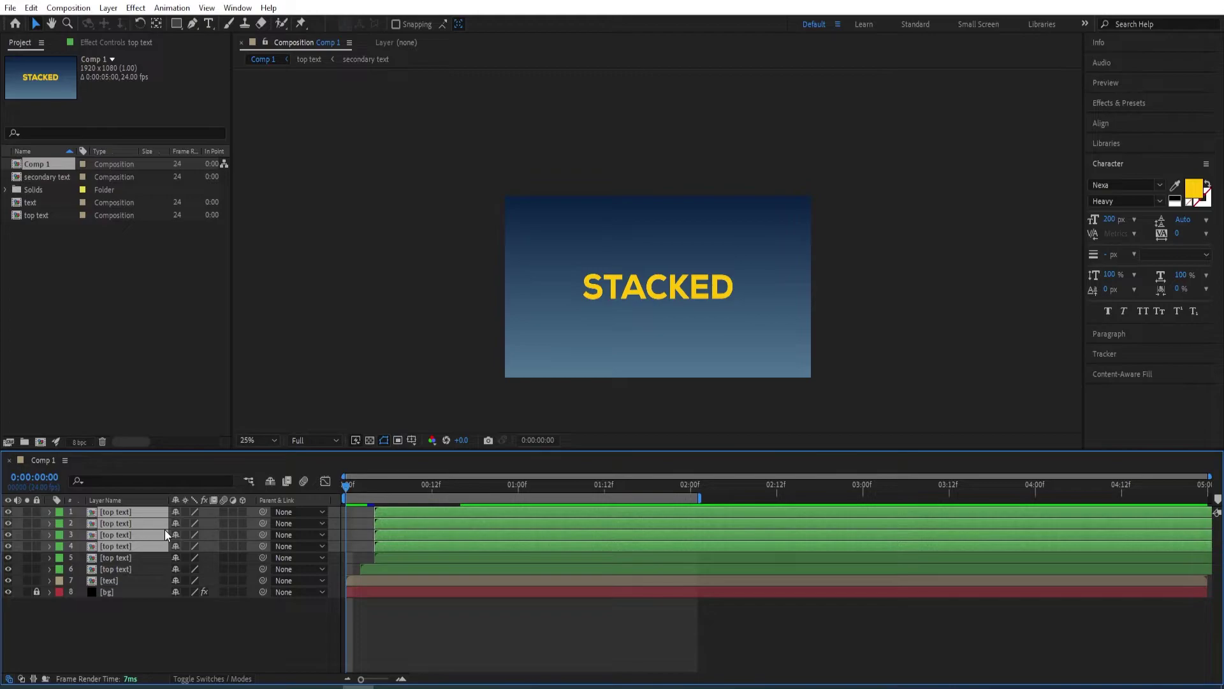
pyautogui.hotkey('alt', 'pagedown')
pyautogui.hotkey('alt', 'pagedown')
pyautogui.keyDown('ctrl'); pyautogui.click(130, 546); pyautogui.keyUp('ctrl')
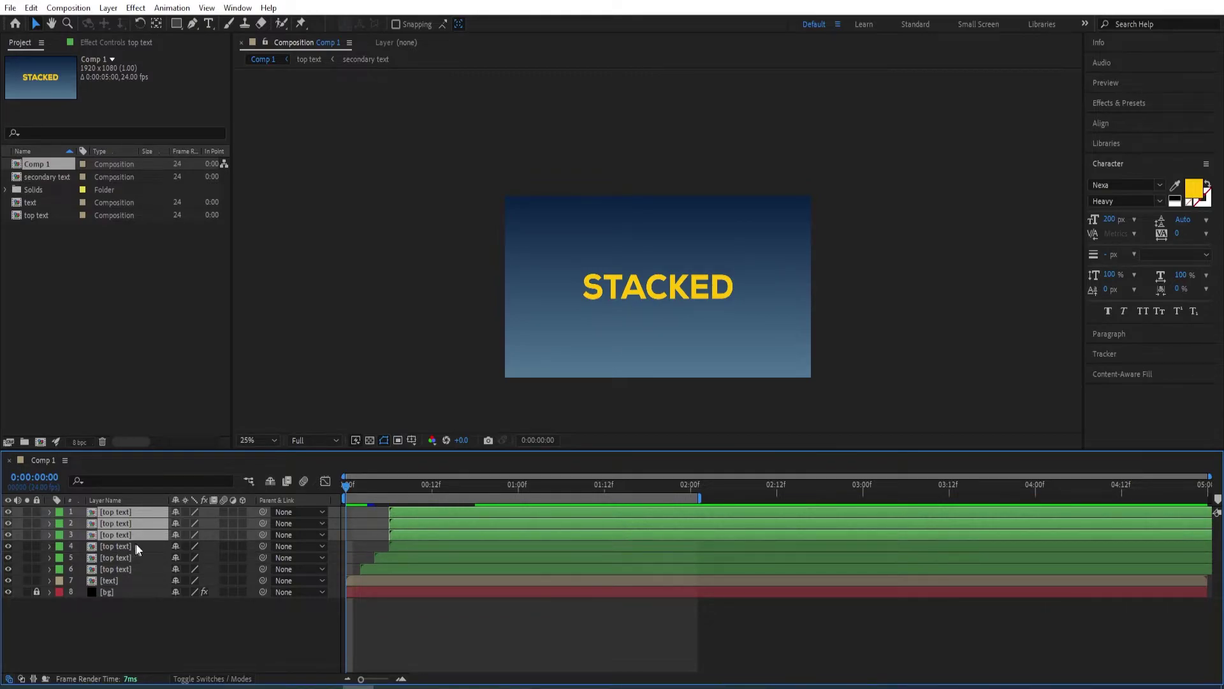
pyautogui.hotkey('alt', 'pagedown')
pyautogui.hotkey('alt', 'pagedown')
pyautogui.keyDown('ctrl'); pyautogui.click(120, 534); pyautogui.keyUp('ctrl')
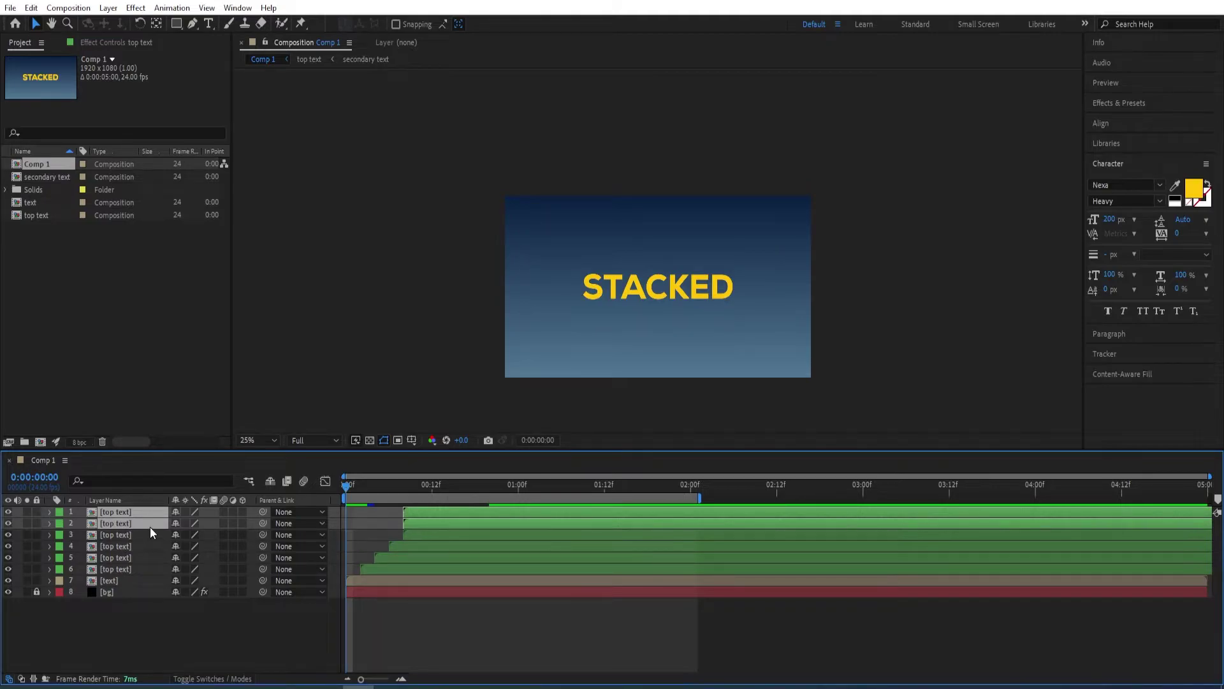
pyautogui.hotkey('alt', 'pagedown')
pyautogui.hotkey('alt', 'pagedown')
pyautogui.keyDown('ctrl'); pyautogui.click(120, 521); pyautogui.keyUp('ctrl')
pyautogui.hotkey('alt', 'pagedown')
pyautogui.hotkey('alt', 'pagedown')
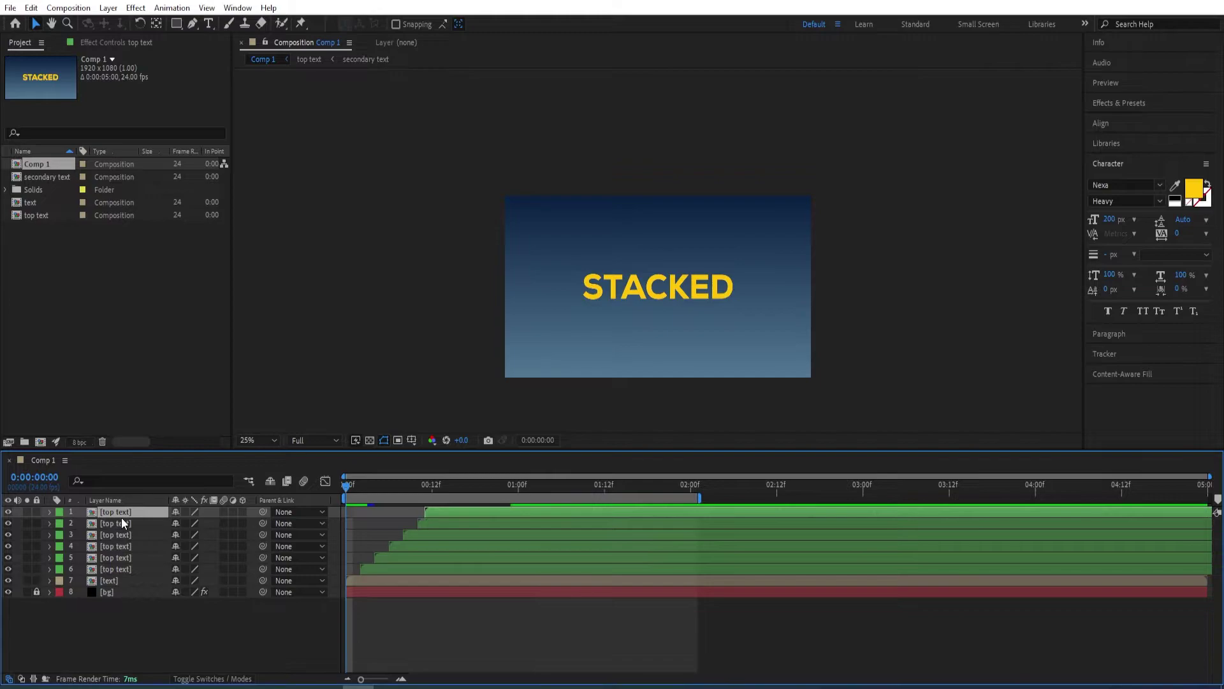
# Preview the staggered stack animation and return to the first frame.
pyautogui.press('space')
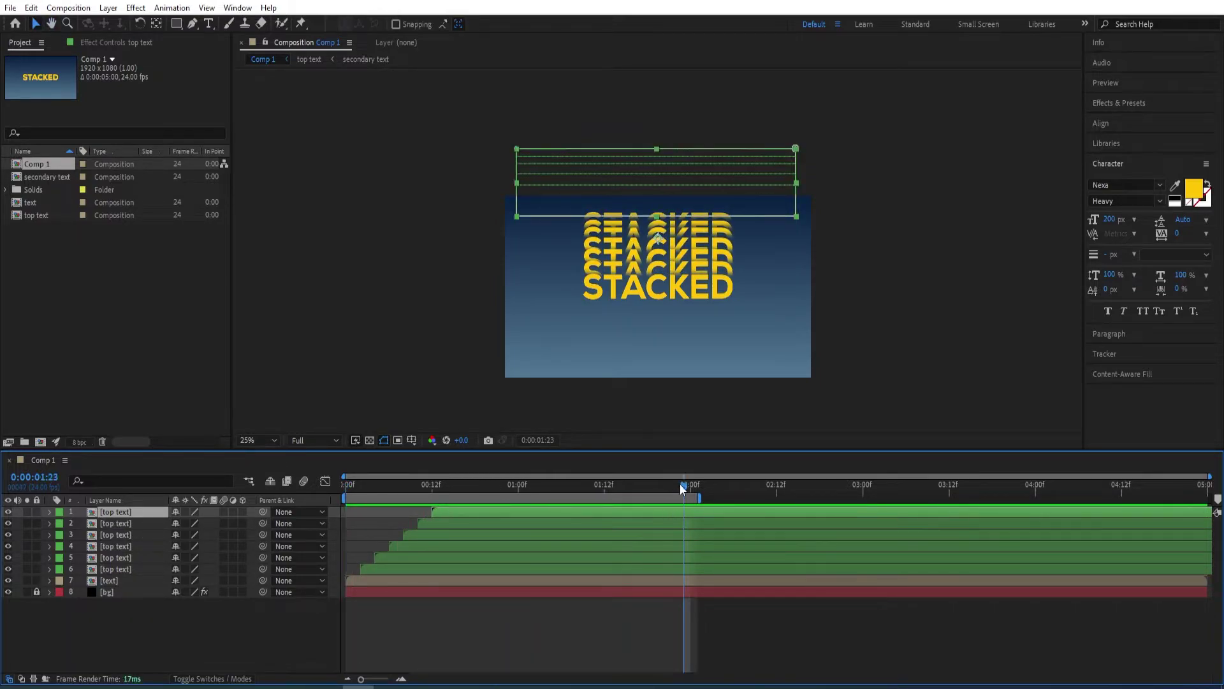
pyautogui.press('space')
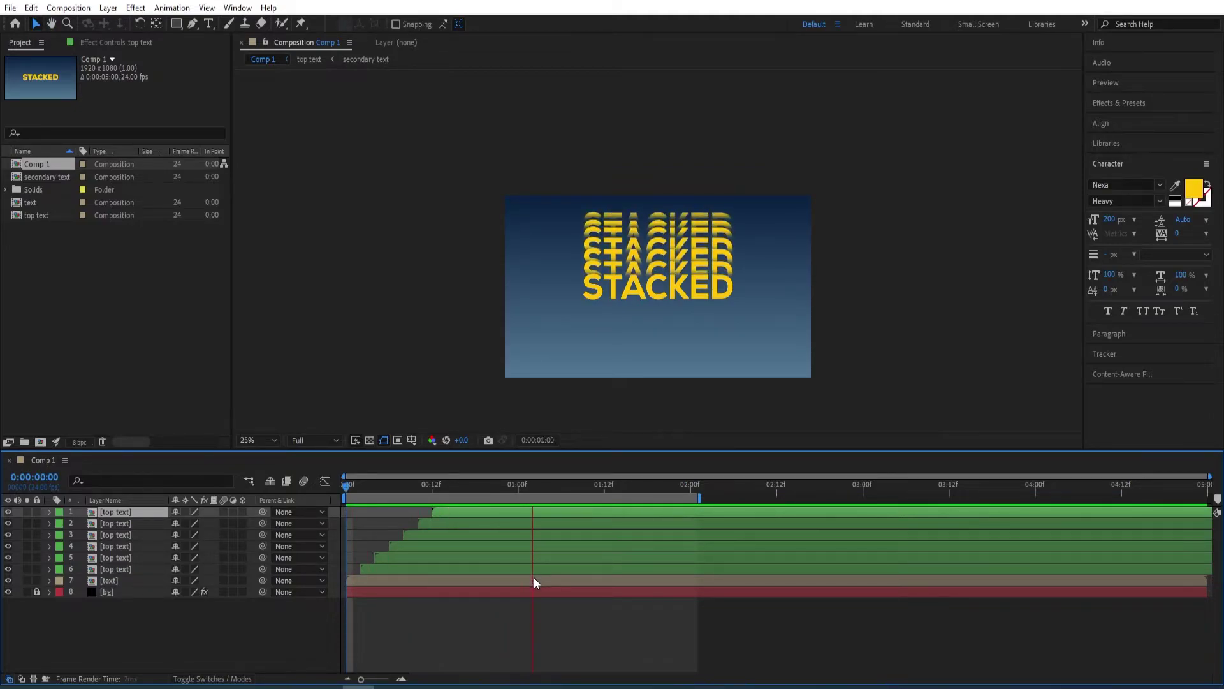
pyautogui.press('space')
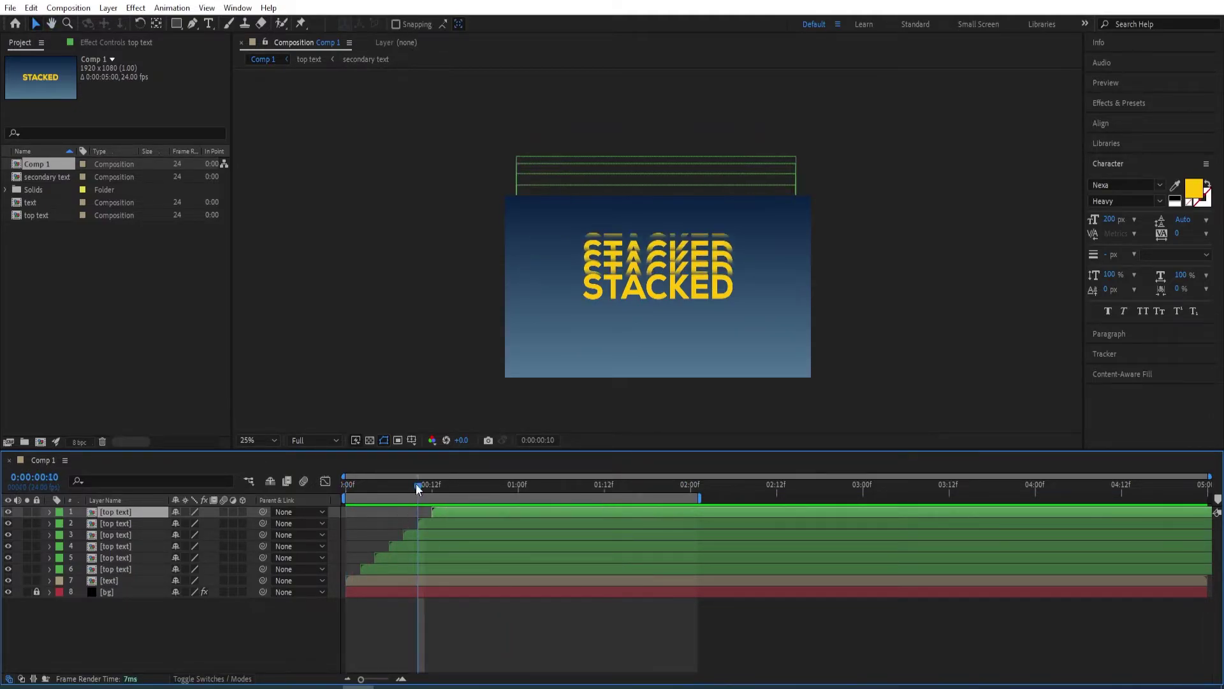
pyautogui.press('Home')
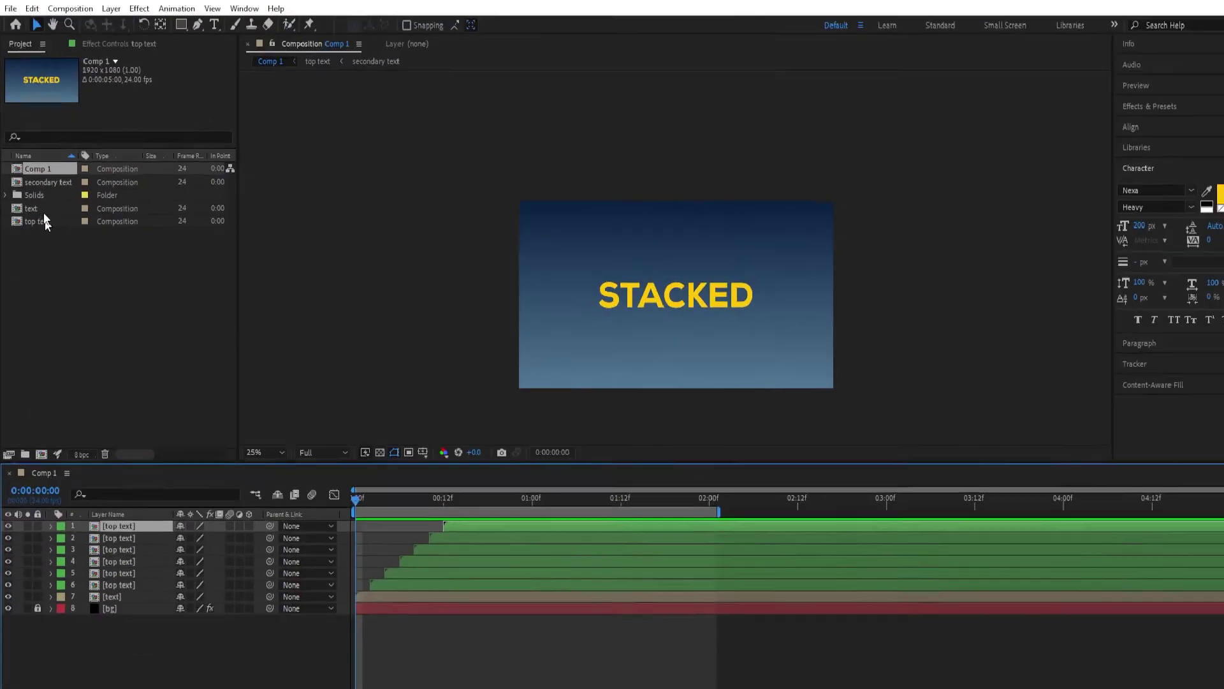
# Open the secondary text composition nested inside top text and create shapes from its STACKED text layer.
pyautogui.click(88, 224)
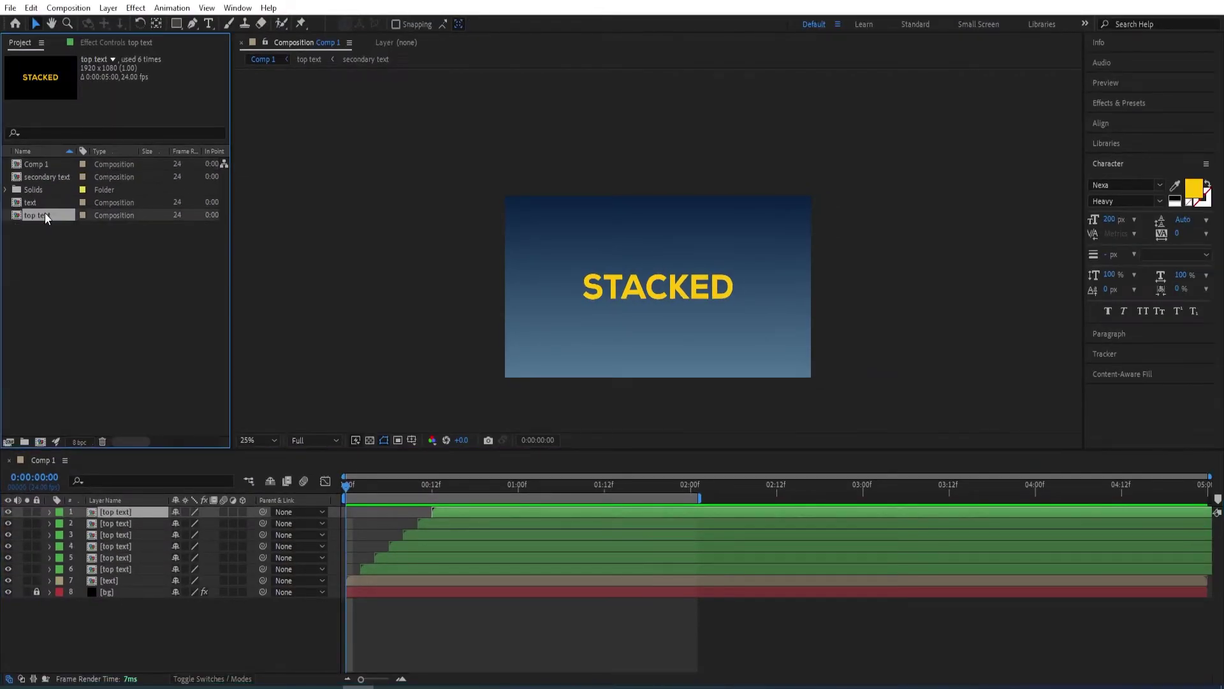
pyautogui.doubleClick(45, 216)
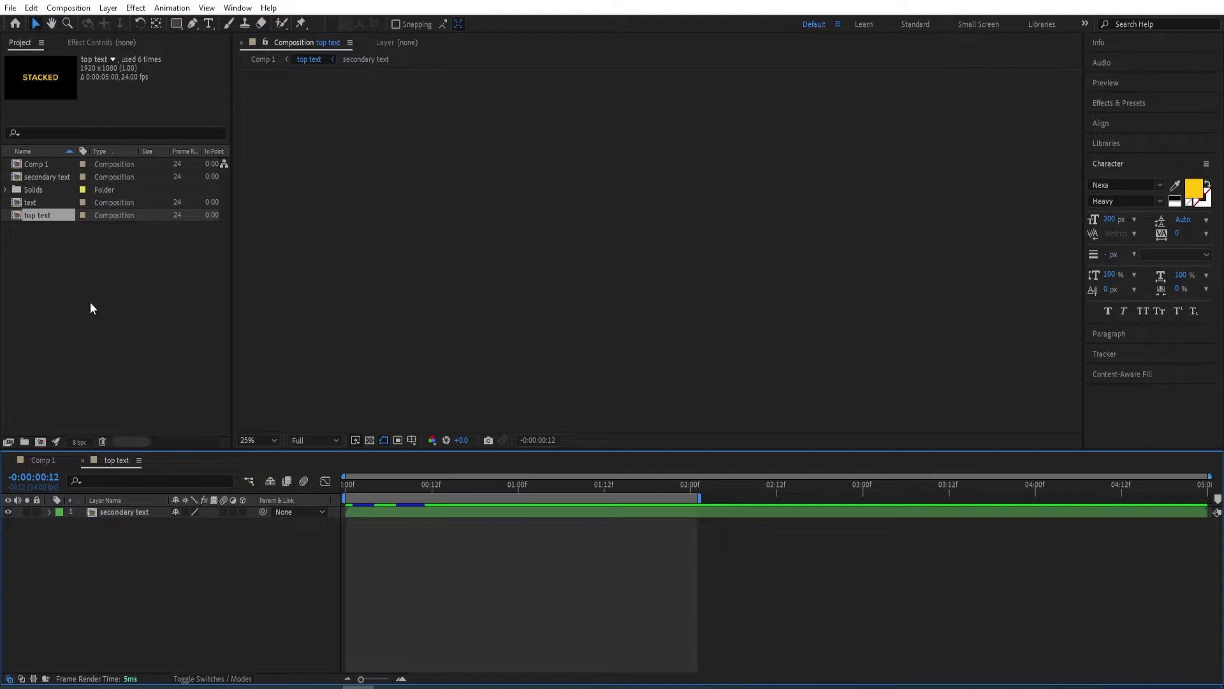
pyautogui.click(120, 514)
pyautogui.doubleClick(119, 513)
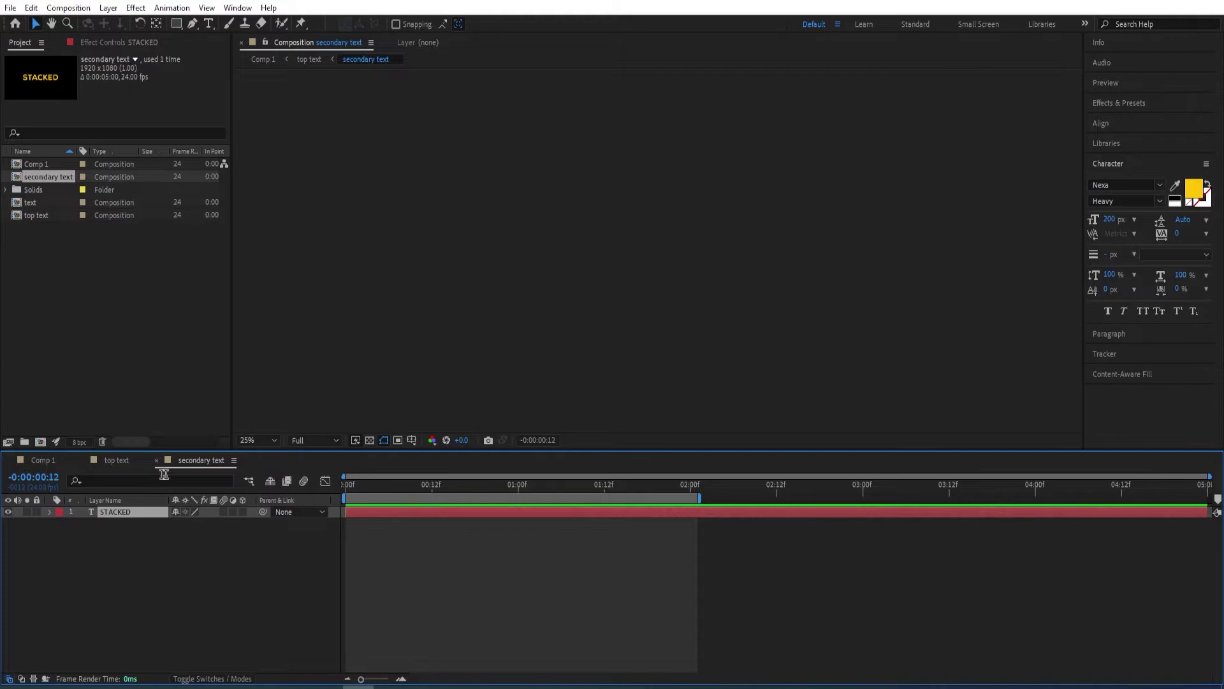
pyautogui.moveTo(391, 485); pyautogui.dragTo(338, 485)
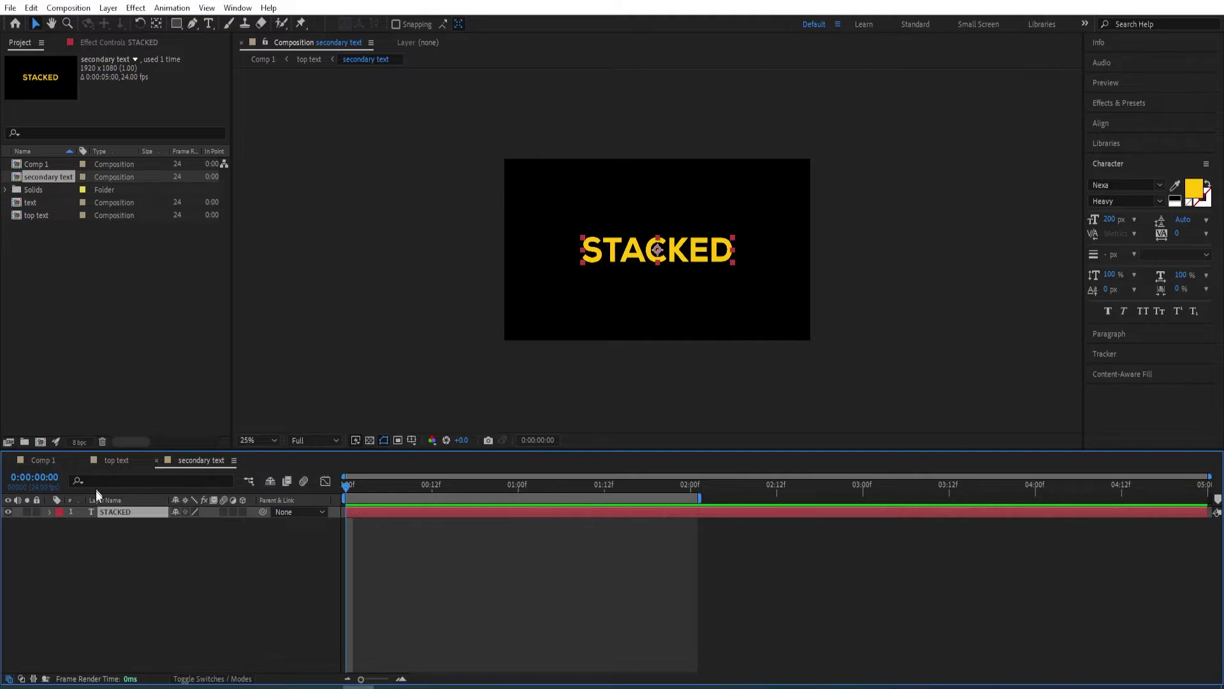
pyautogui.rightClick(116, 514)
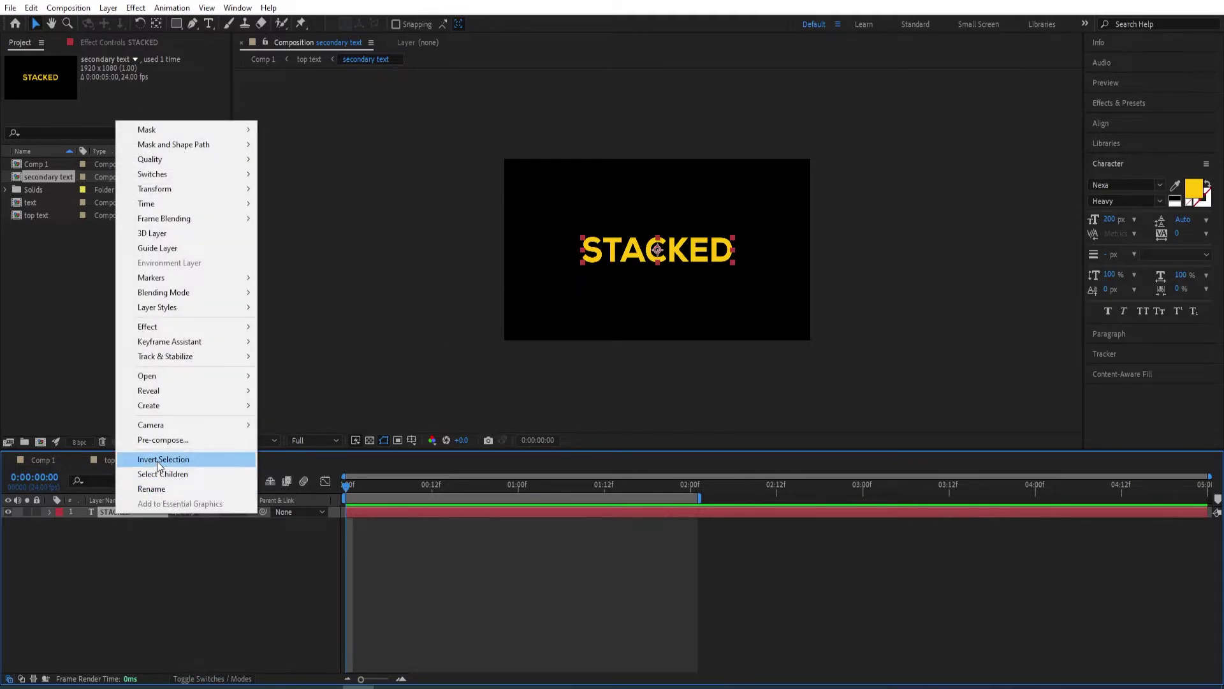
pyautogui.moveTo(162, 408)
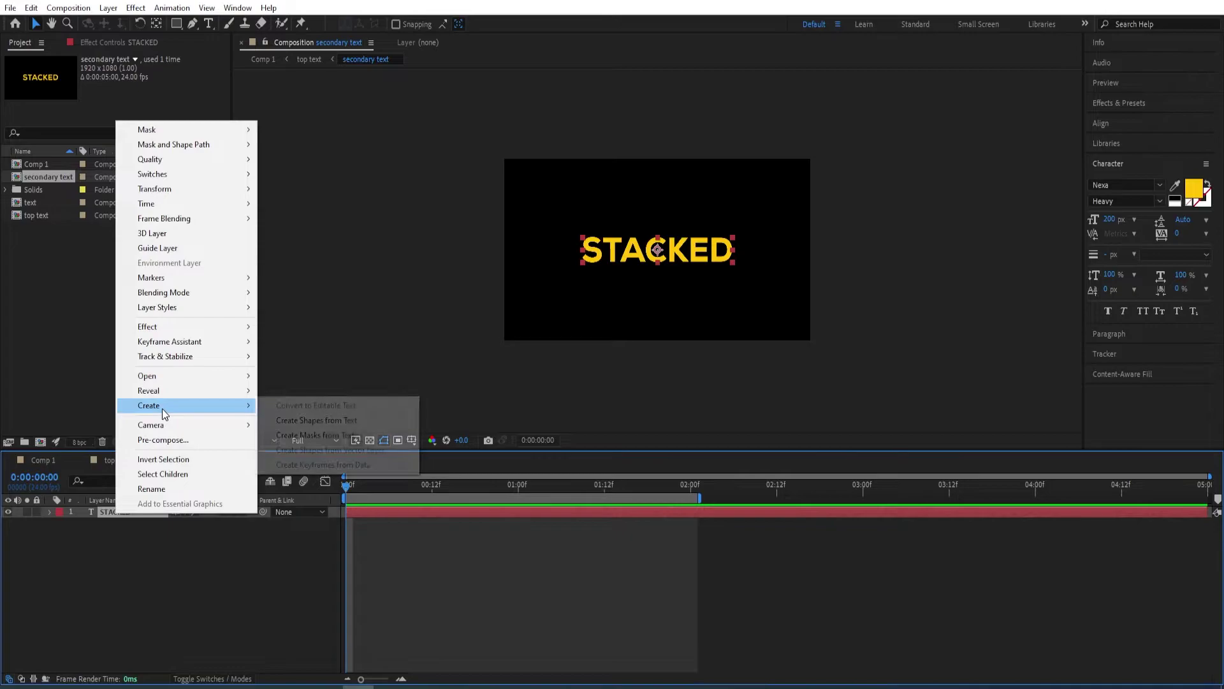
pyautogui.click(285, 421)
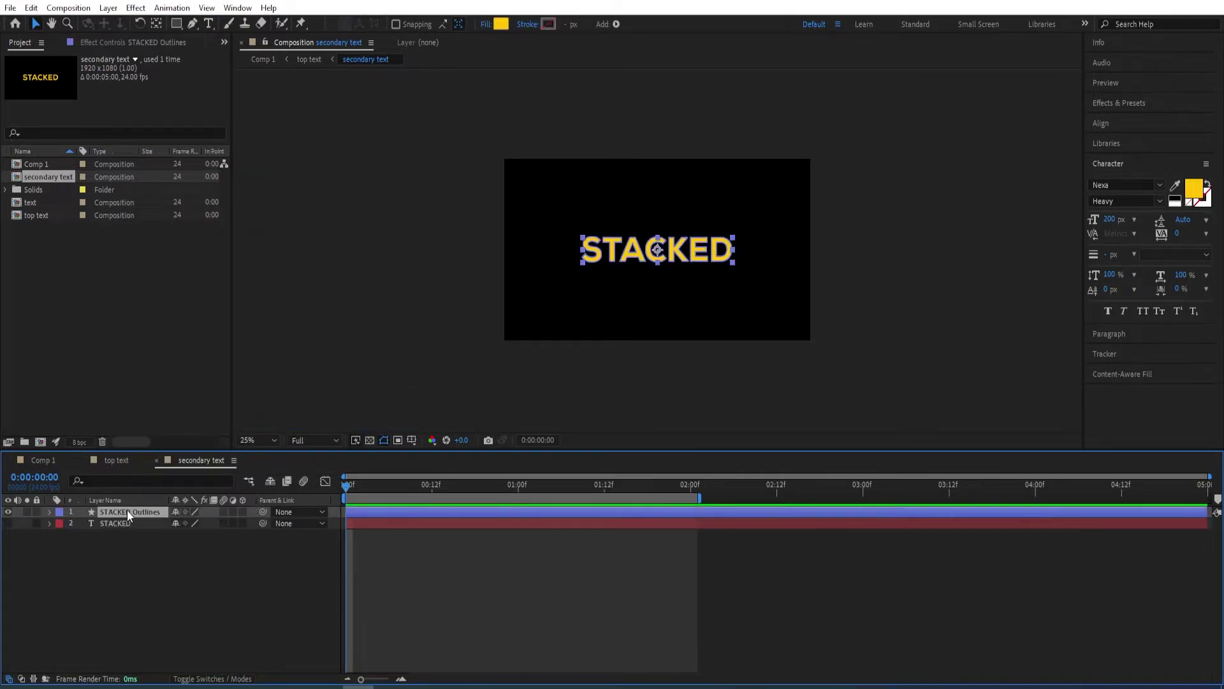
# Give the STACKED outlines a 2 px yellow stroke (FFC506) and set their fill to none.
pyautogui.click(547, 24)
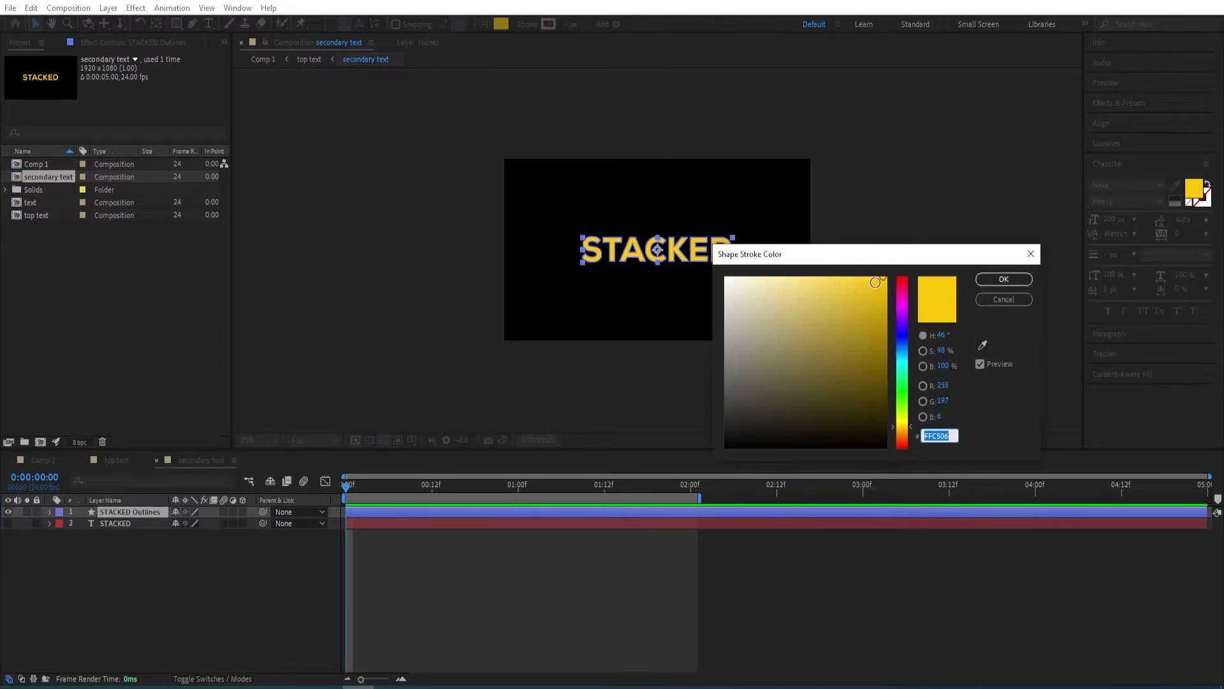
pyautogui.click(1003, 281)
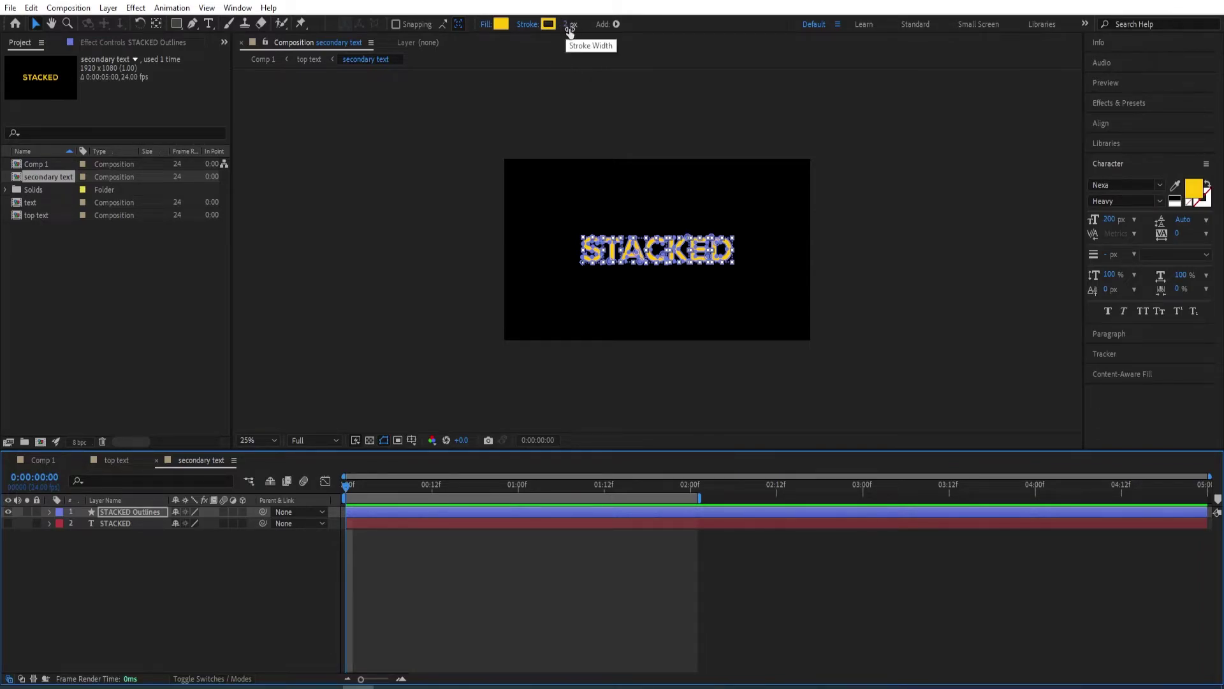
pyautogui.click(486, 25)
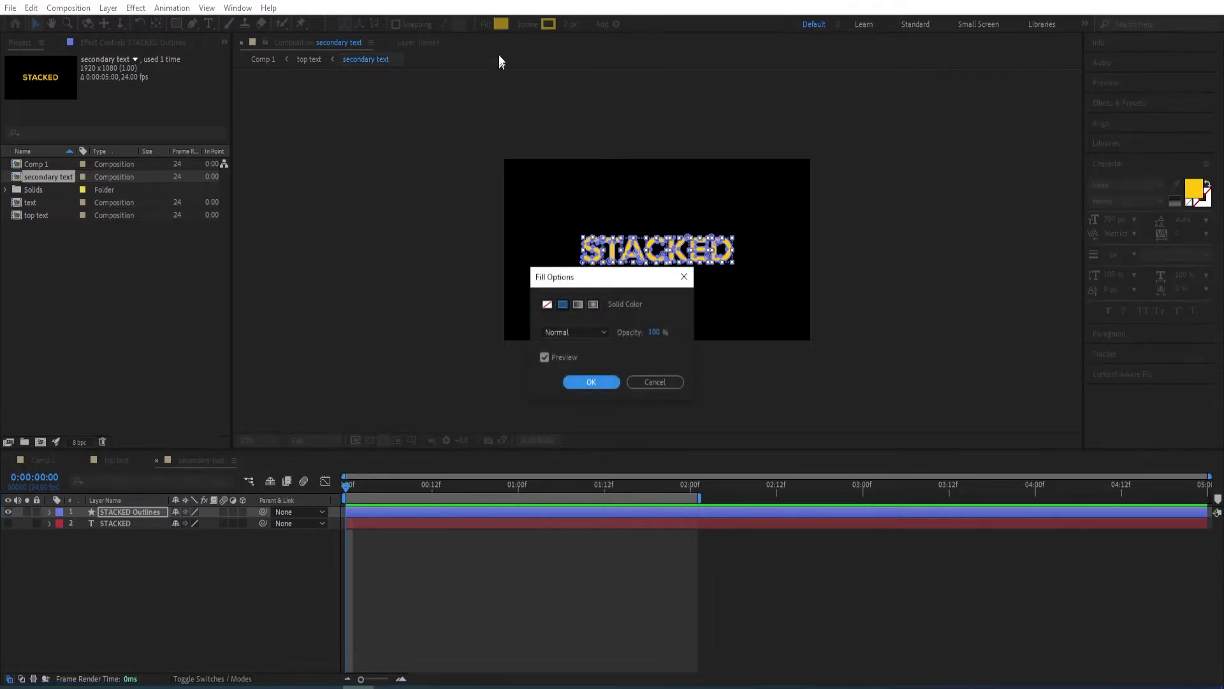
pyautogui.click(593, 382)
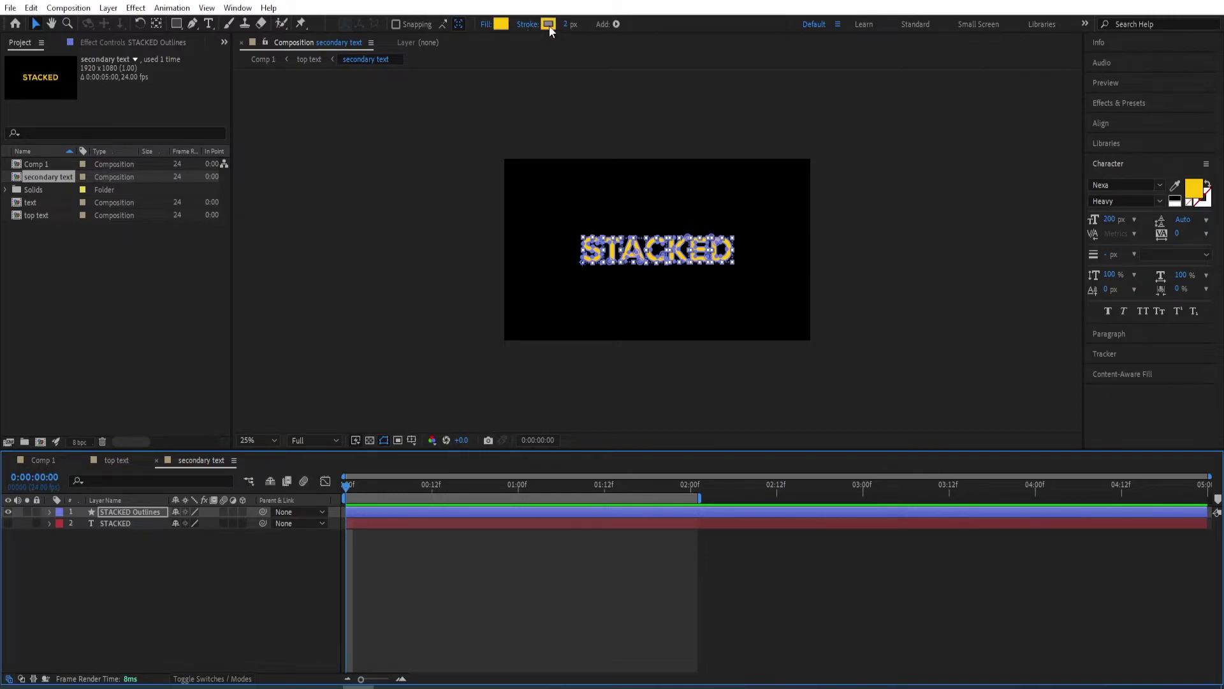
pyautogui.click(485, 26)
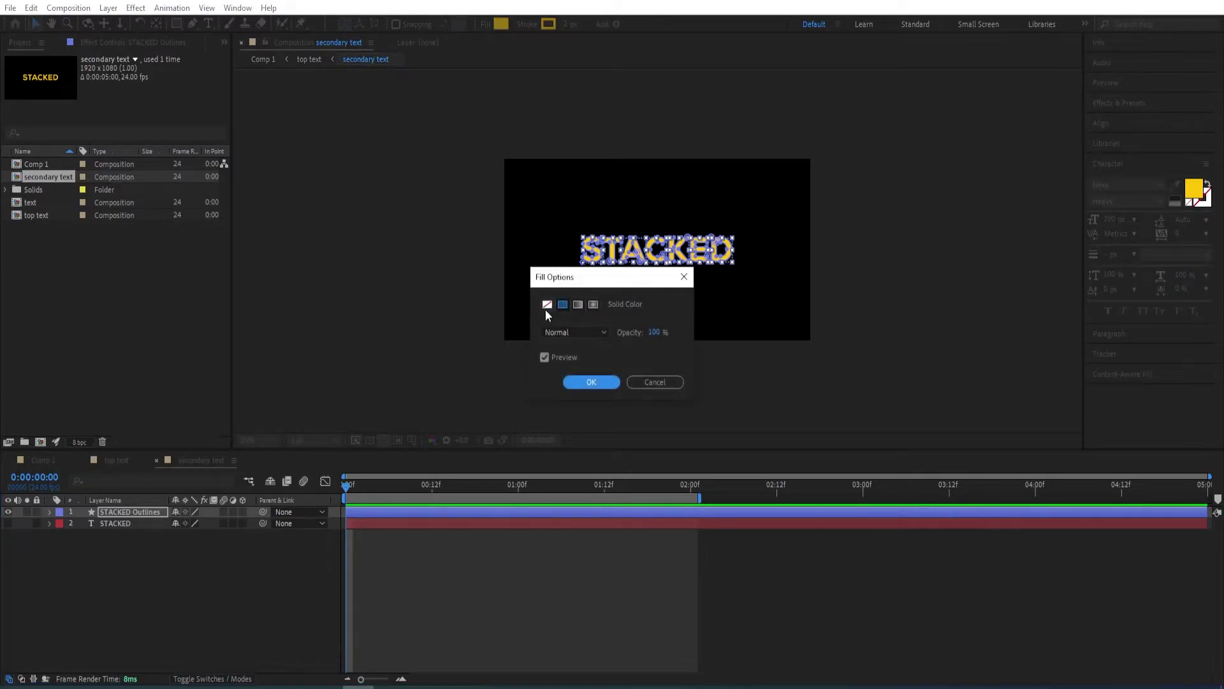
pyautogui.click(547, 305)
pyautogui.click(593, 381)
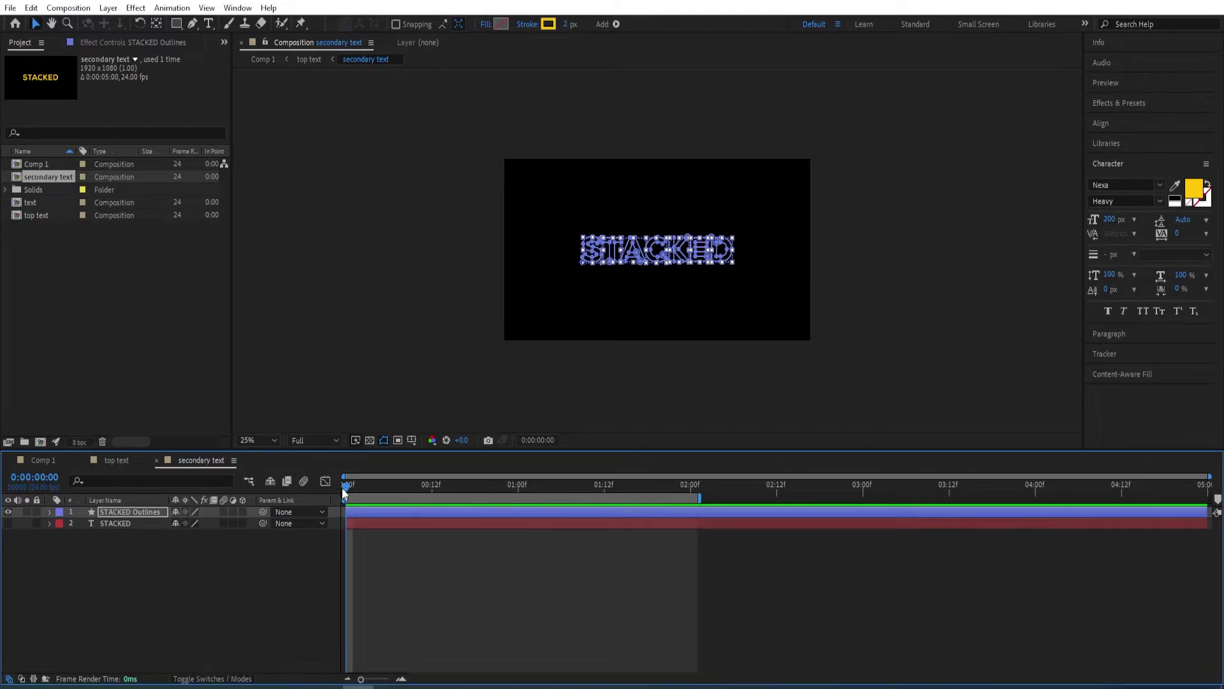
pyautogui.click(205, 561)
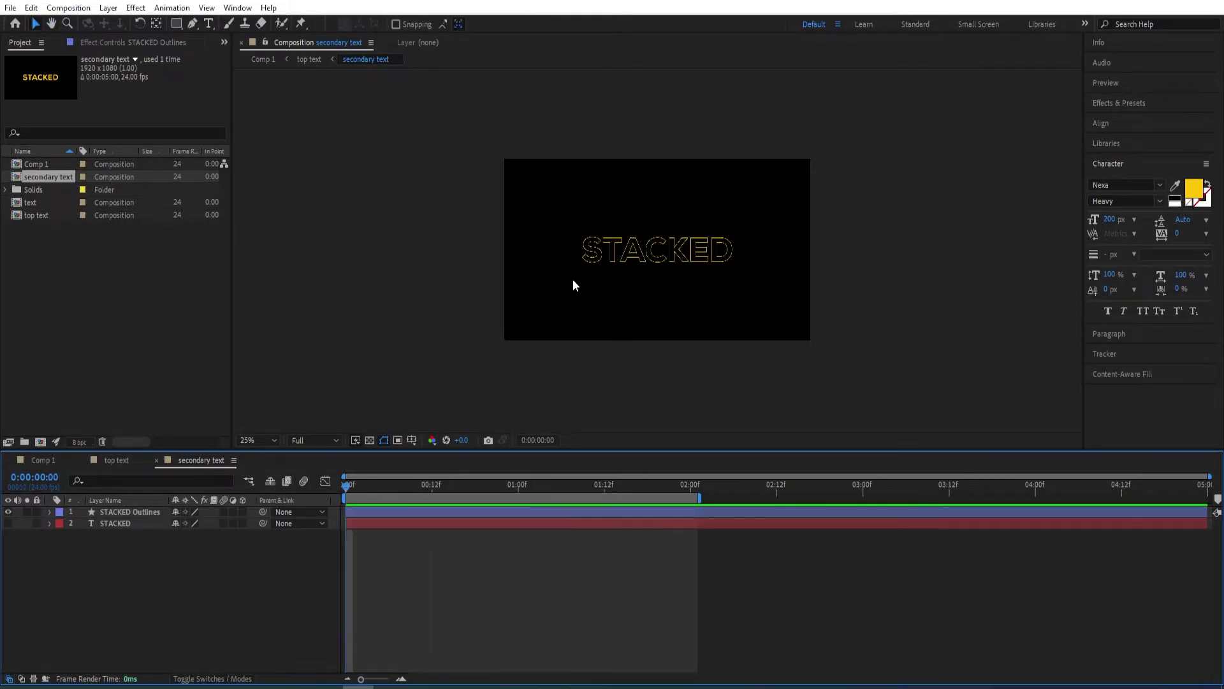
pyautogui.press('.')
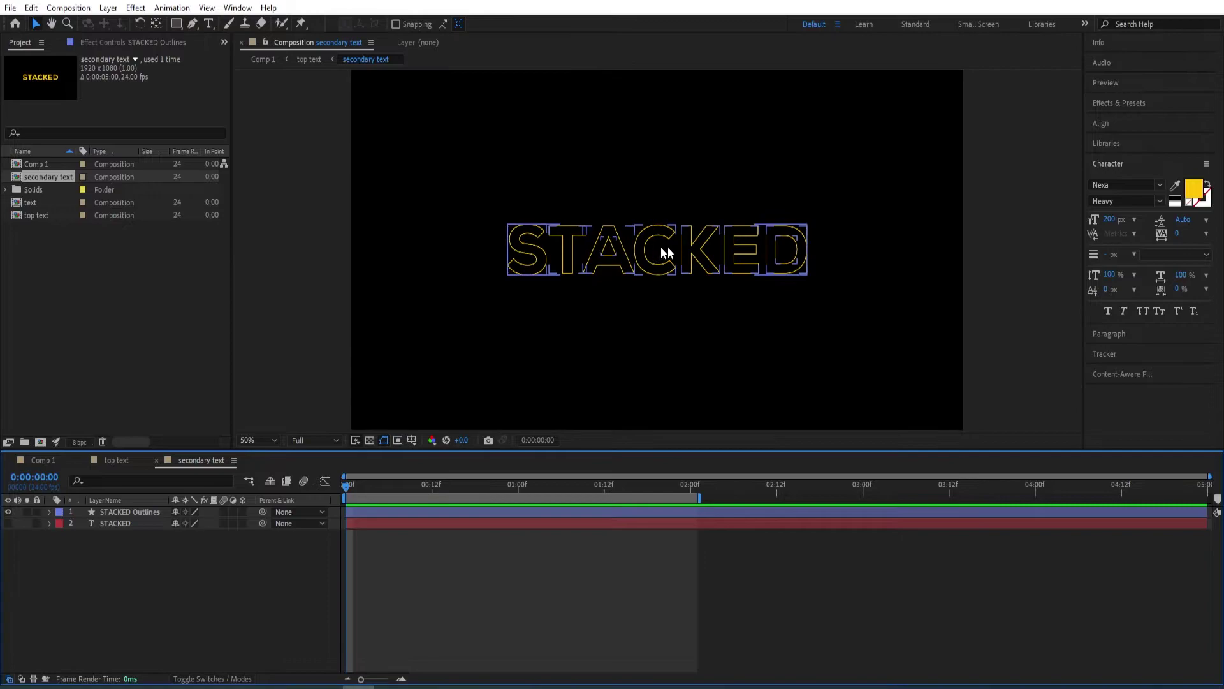
# Return to Comp 1, preview the outlined stack animation, and inspect it at closer zoom from the first frame.
pyautogui.click(40, 461)
pyautogui.press('space')
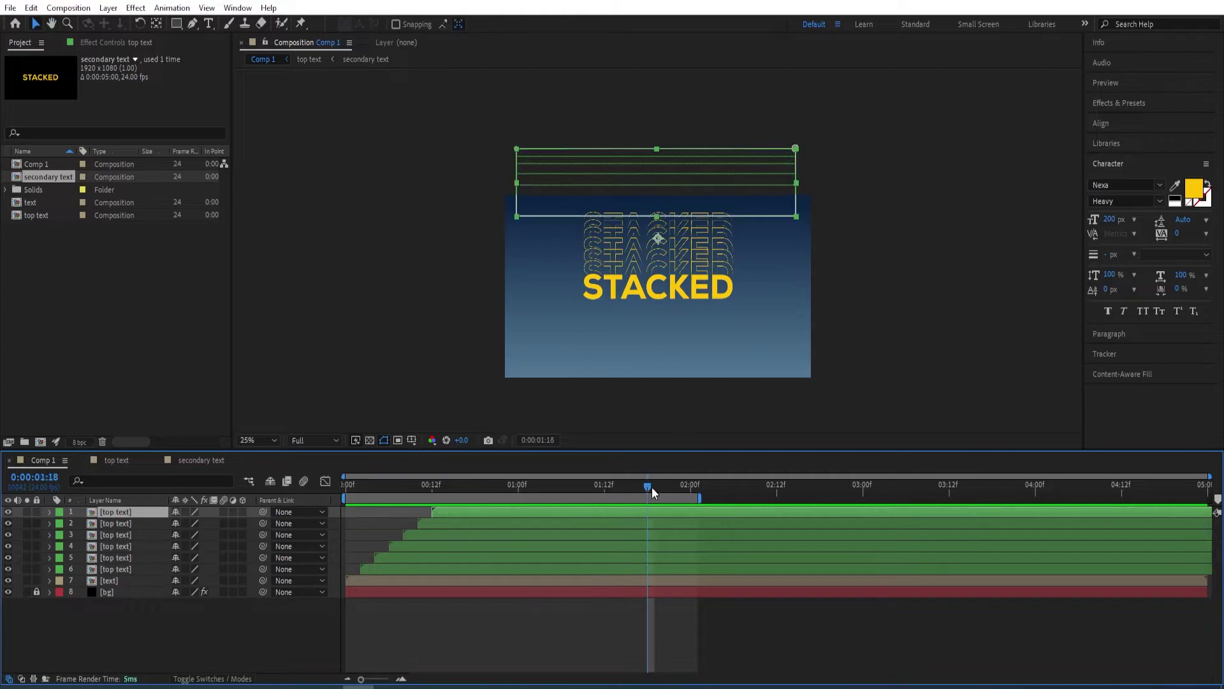
pyautogui.press('space')
pyautogui.moveTo(356, 490); pyautogui.dragTo(343, 490)
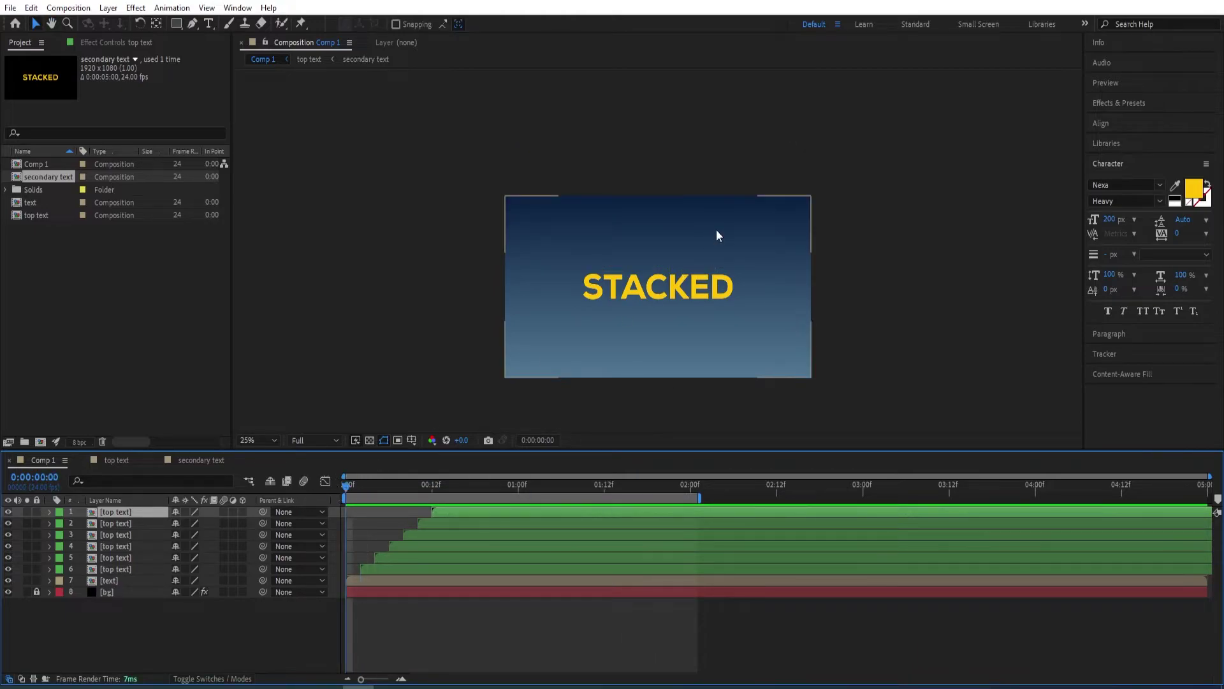
pyautogui.scroll(1, 717, 233)
pyautogui.press('space')
pyautogui.moveTo(675, 302); pyautogui.dragTo(682, 216)
pyautogui.press('space')
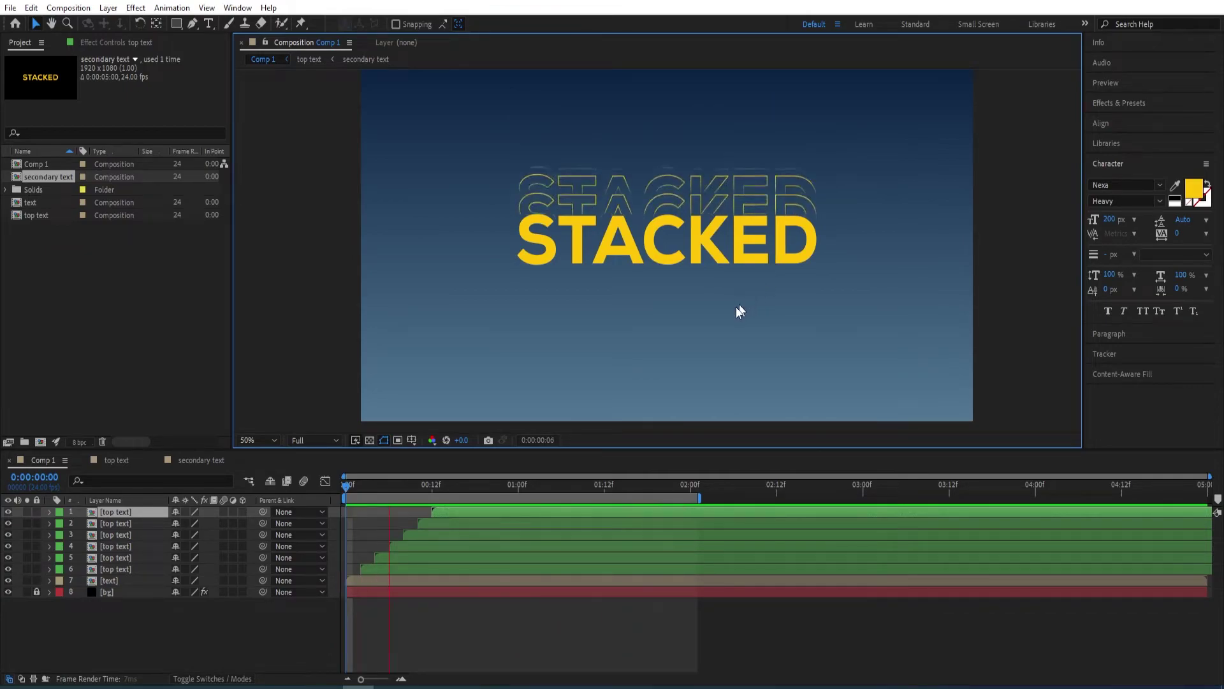
pyautogui.click(236, 501)
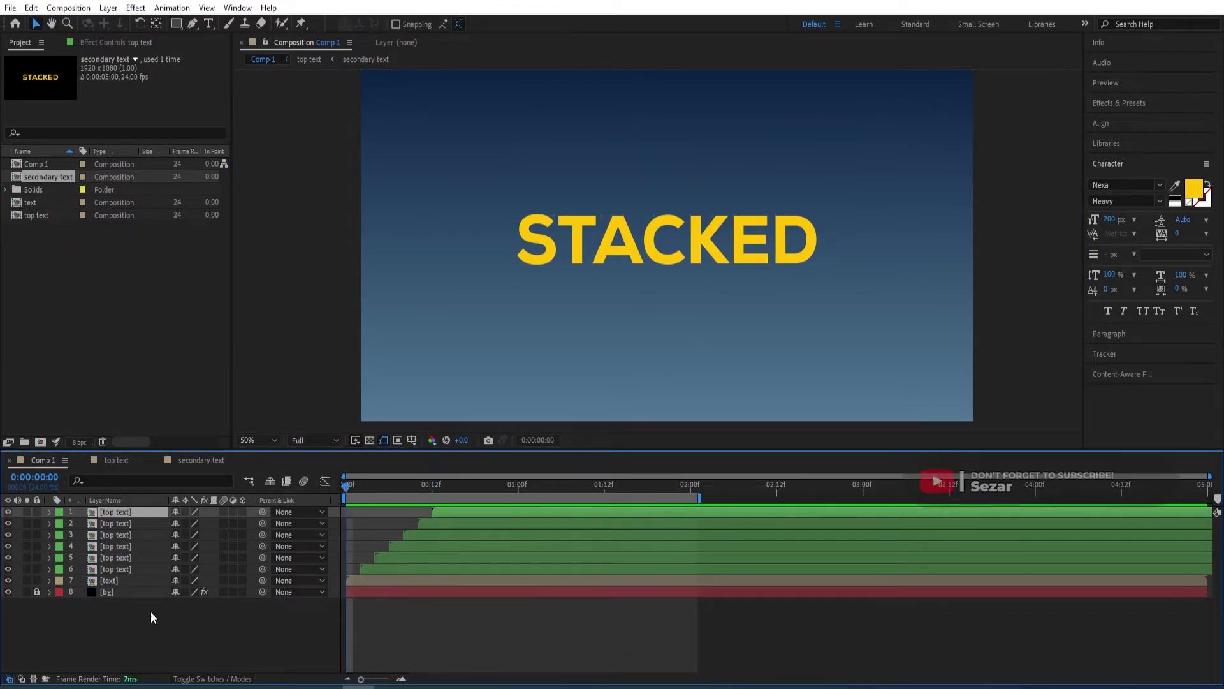
# Duplicate the top text composition in the project and rename the copy "bottom text".
pyautogui.click(31, 217)
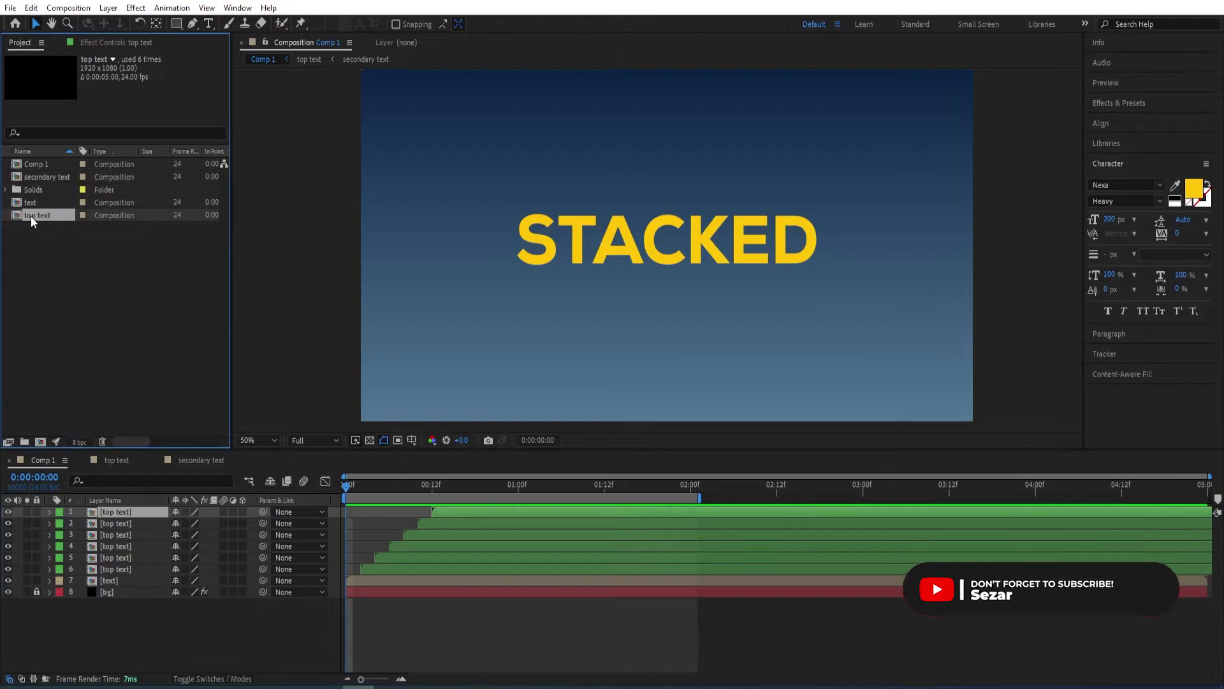
pyautogui.hotkey('ctrl', 'd')
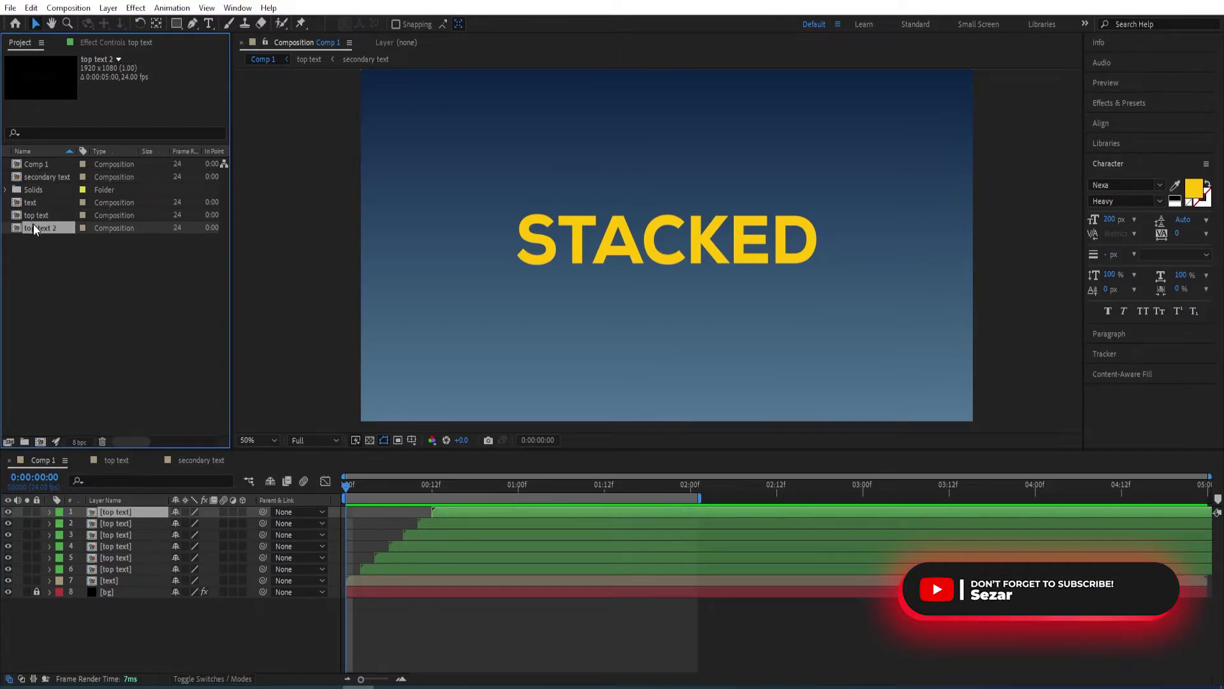
pyautogui.press('Return')
pyautogui.write('b')
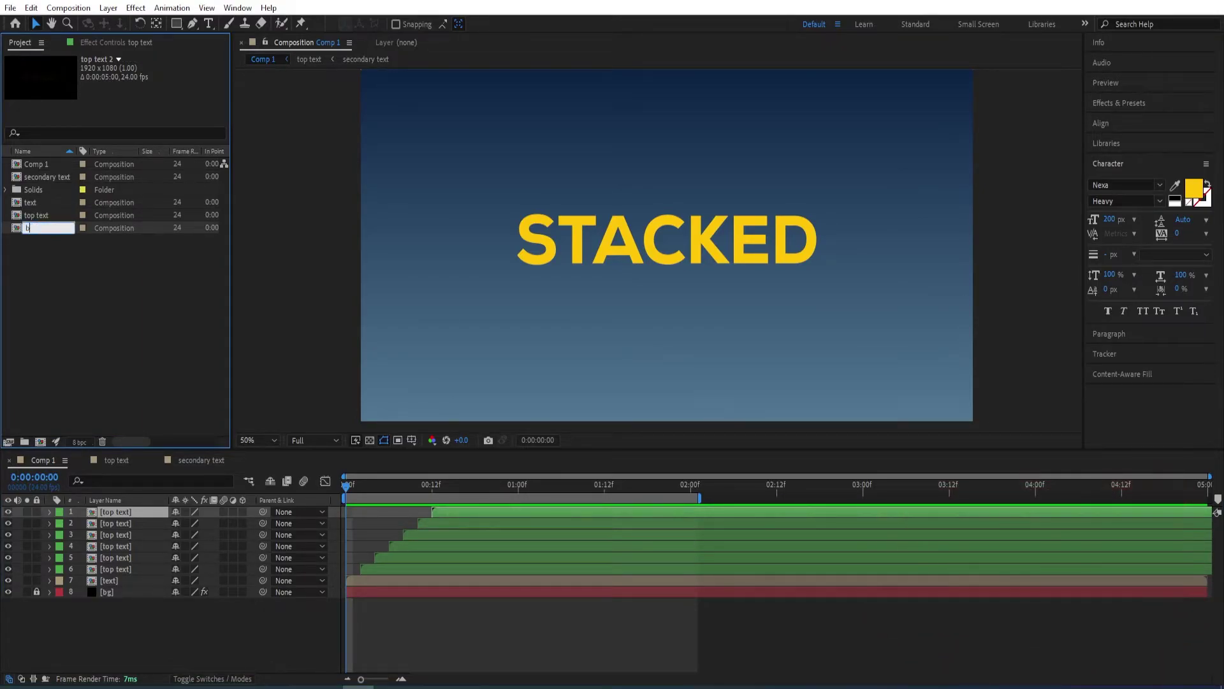
pyautogui.write('iotom text')
pyautogui.press('Return')
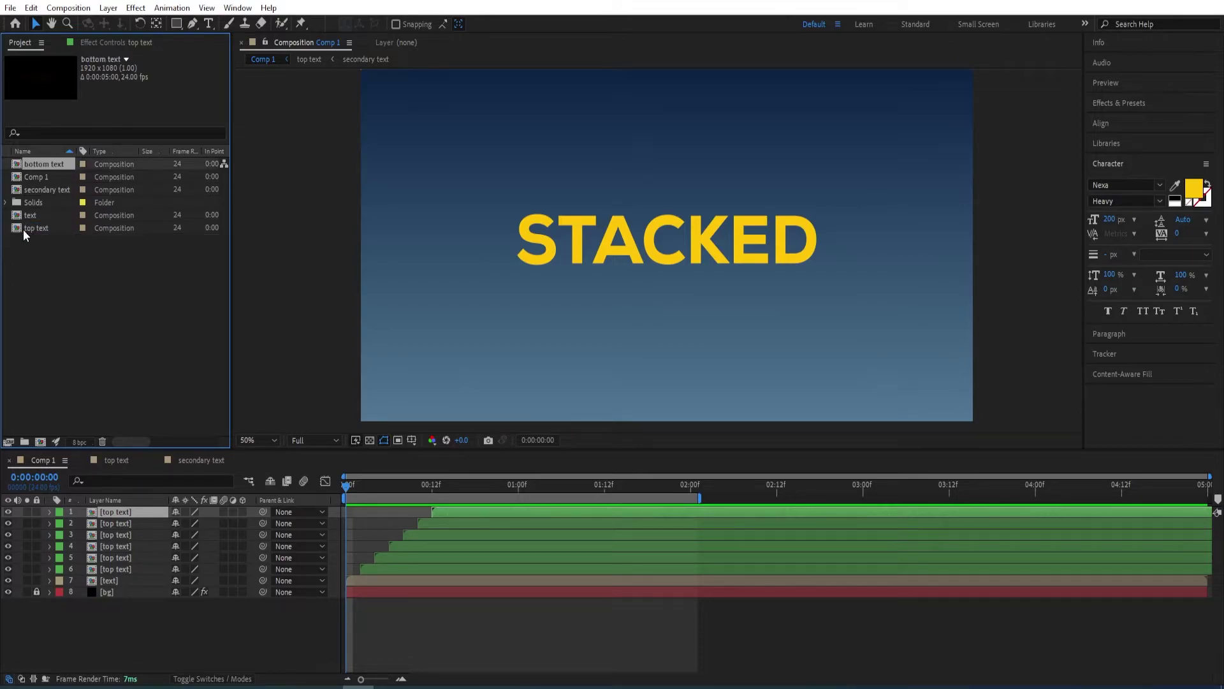
# Add the bottom text composition to Comp 1 between the text and bg layers and set its label colour to green.
pyautogui.moveTo(41, 162); pyautogui.dragTo(113, 590)
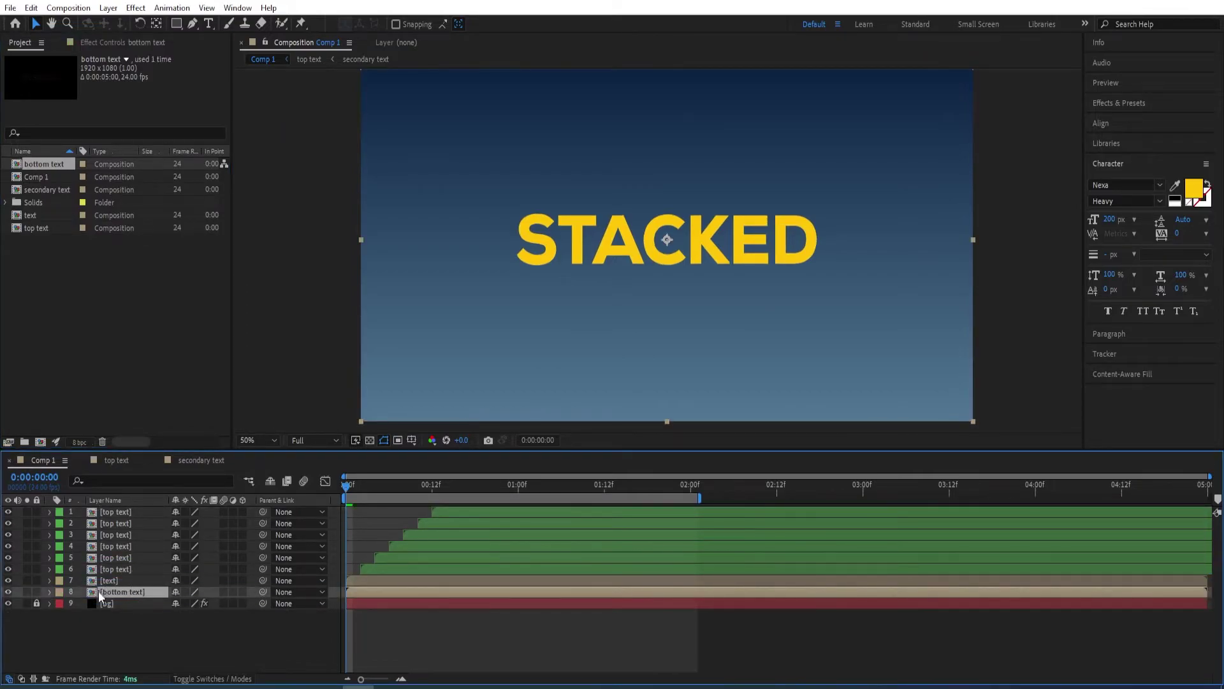
pyautogui.click(59, 591)
pyautogui.click(77, 598)
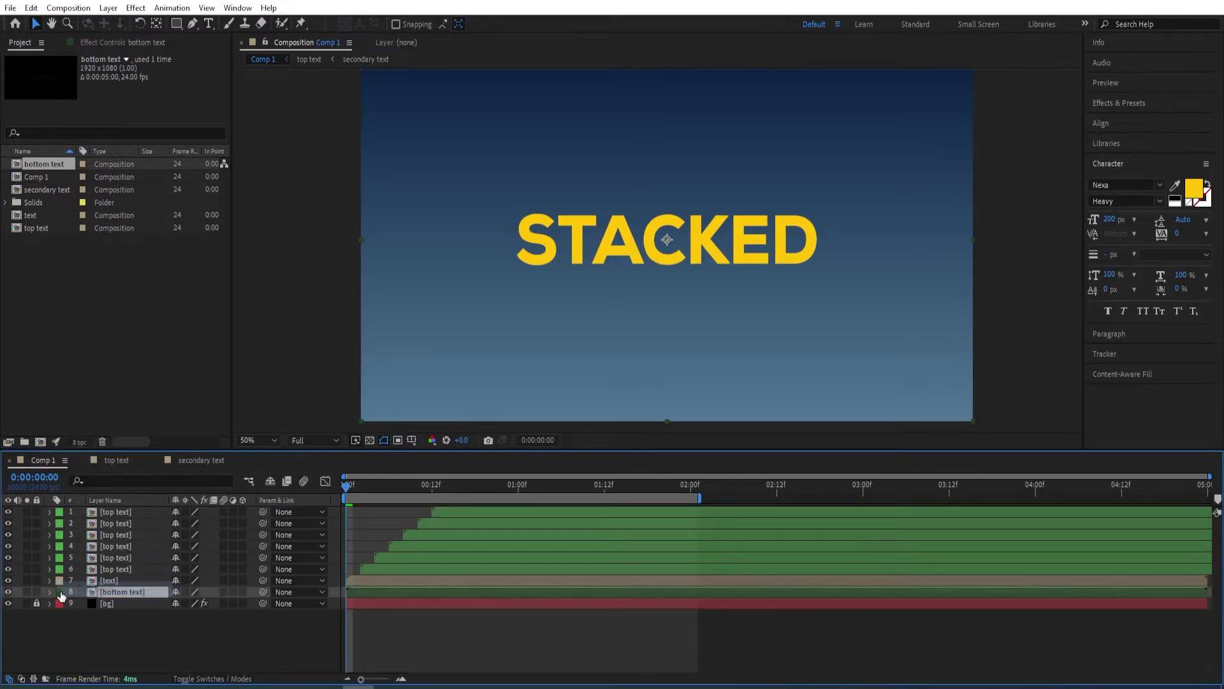
# Change the bottom text layer's label colour to blue and open the bottom text composition.
pyautogui.click(60, 593)
pyautogui.click(93, 473)
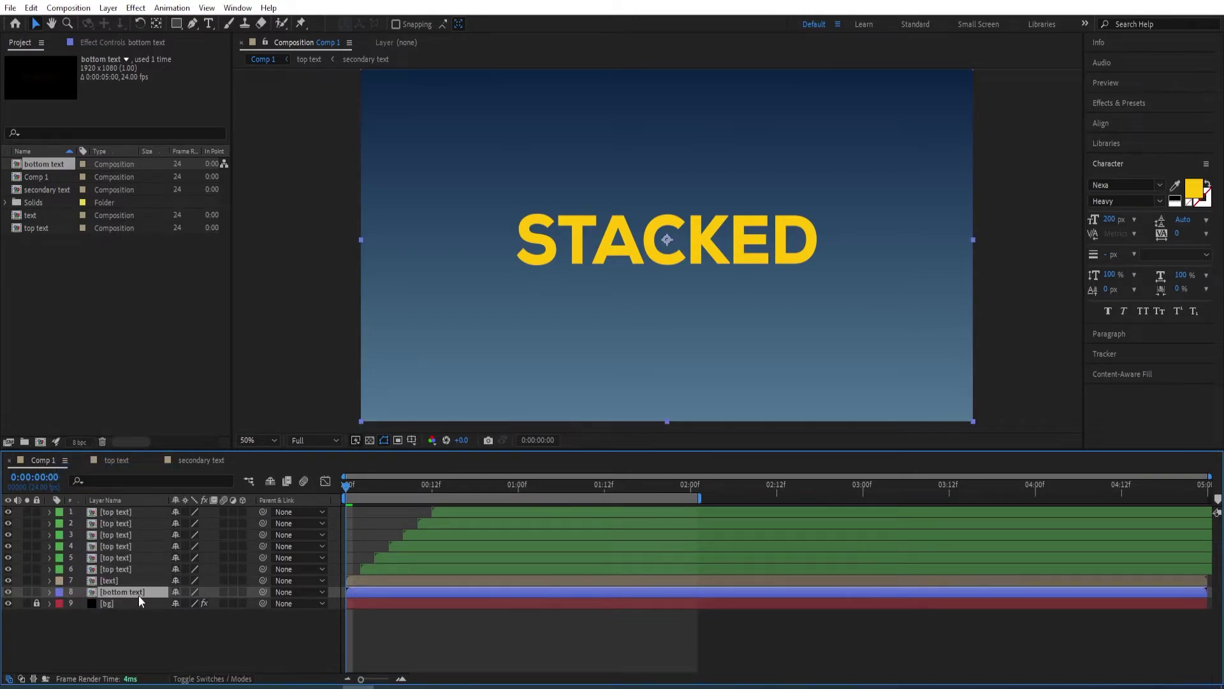
pyautogui.doubleClick(120, 594)
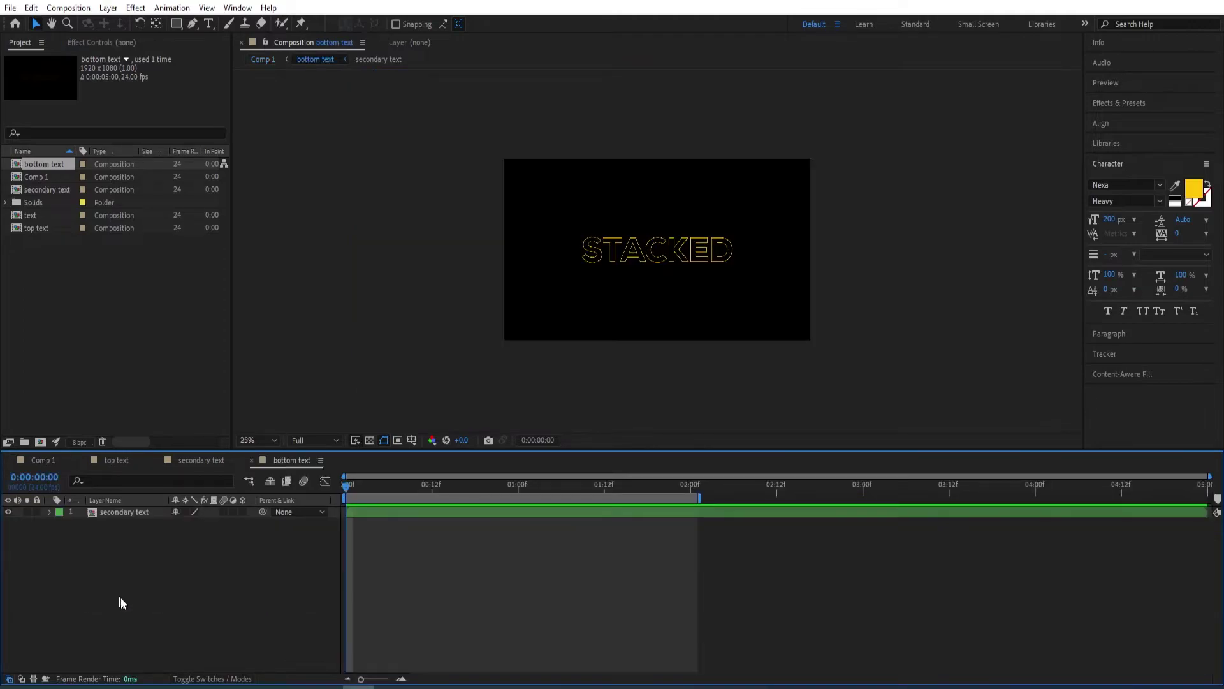
# Change the secondary text layer's position keyframe at 0:00:00:12 to 960, 620 so the outline moves downward.
pyautogui.click(128, 512)
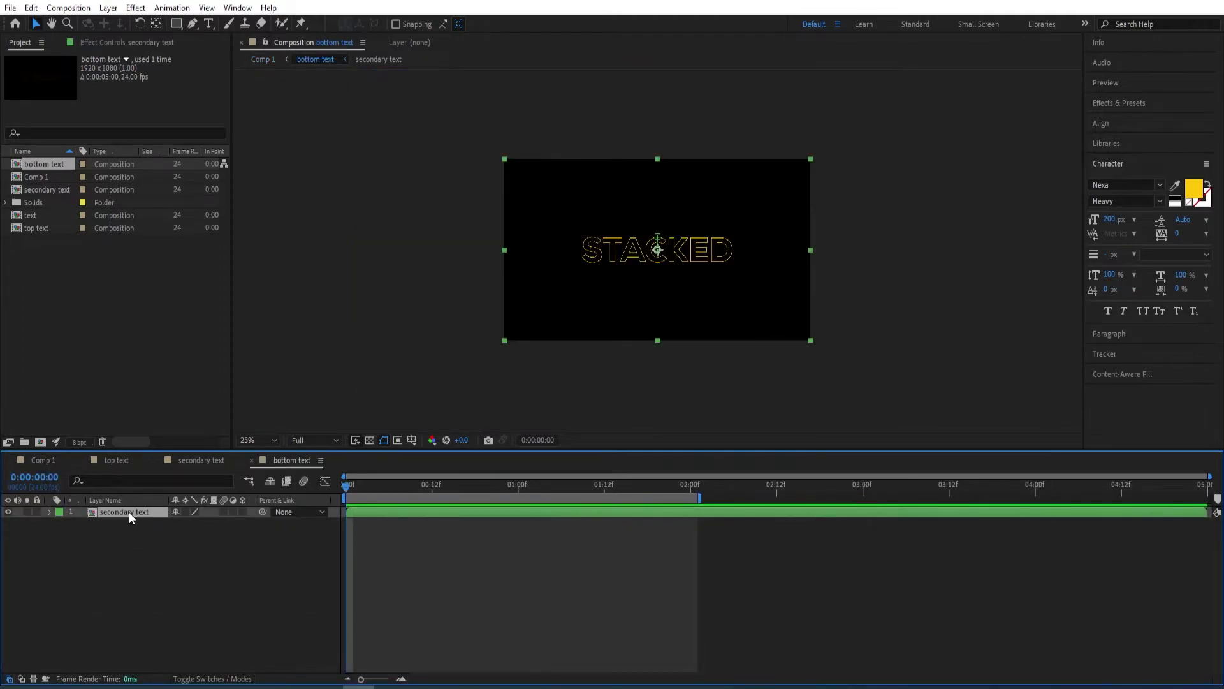
pyautogui.press('p')
pyautogui.moveTo(347, 486)
pyautogui.mouseDown()
pyautogui.moveTo(435, 487)
pyautogui.moveTo(346, 497)
pyautogui.mouseUp()
pyautogui.click(366, 523)
pyautogui.click(346, 523)
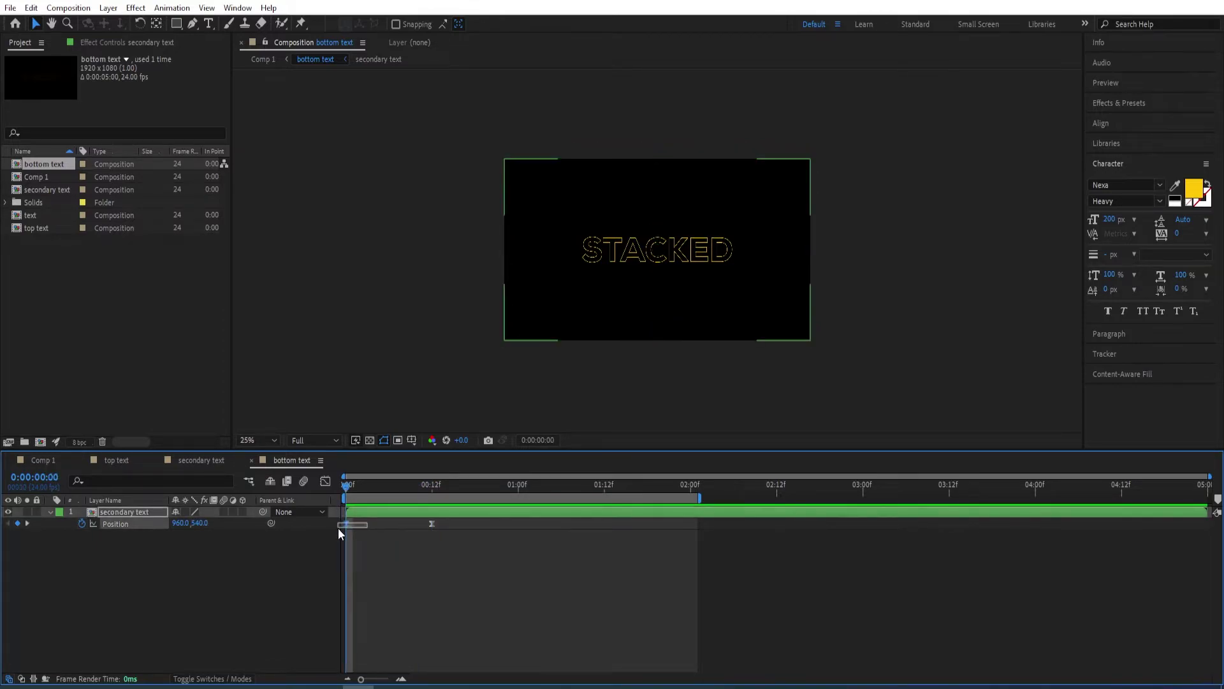
pyautogui.moveTo(340, 492); pyautogui.dragTo(425, 507)
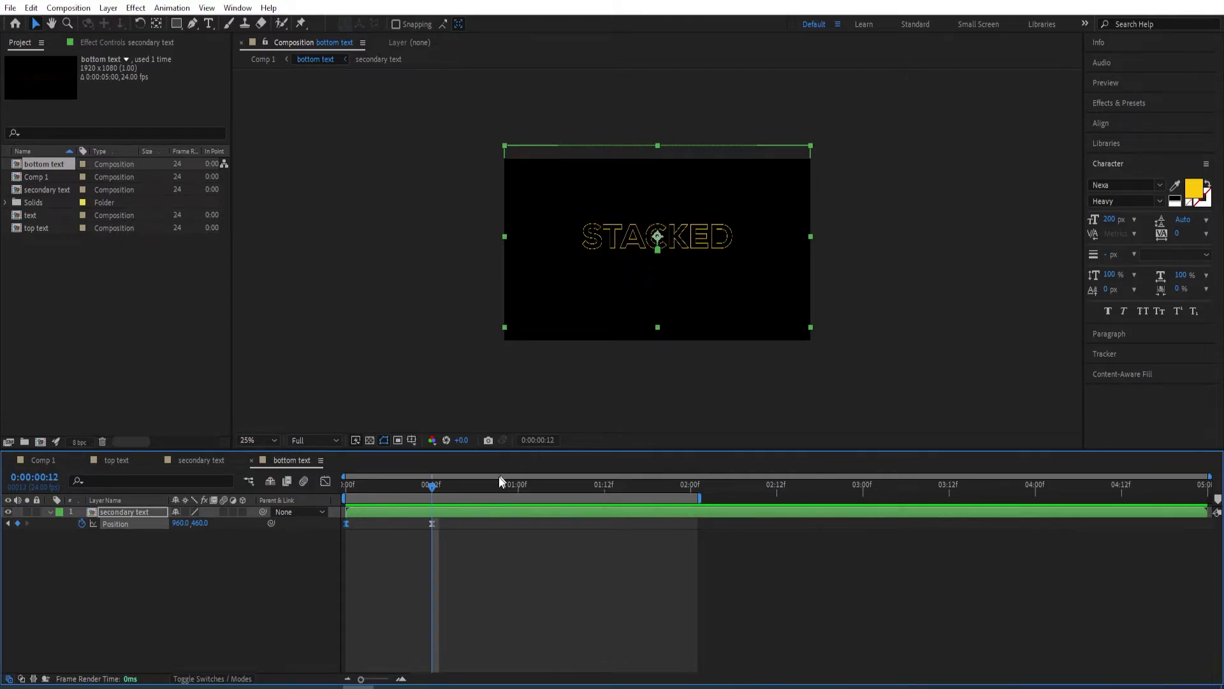
pyautogui.hotkey('ctrl', 'v')
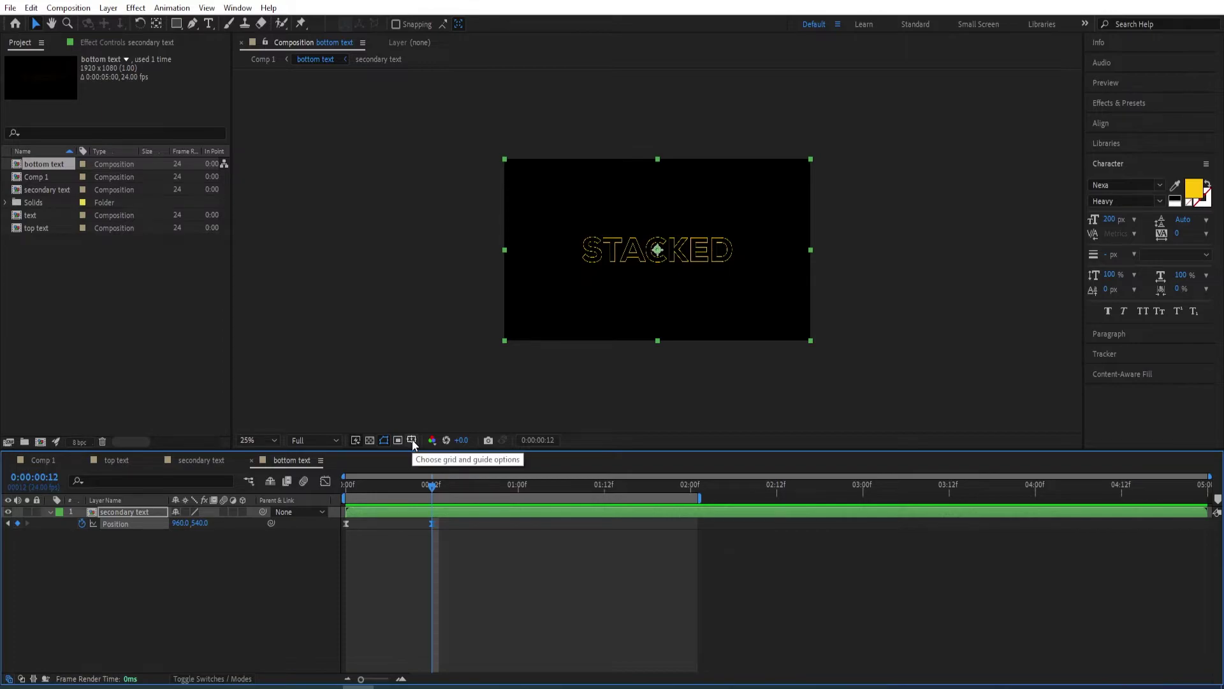
pyautogui.hotkey('shift', 'Down')
pyautogui.hotkey('shift', 'Down')
pyautogui.hotkey('shift', 'Down')
pyautogui.hotkey('shift', 'Down')
pyautogui.hotkey('shift', 'Down')
pyautogui.hotkey('shift', 'Down')
pyautogui.hotkey('shift', 'Down')
pyautogui.hotkey('shift', 'Down')
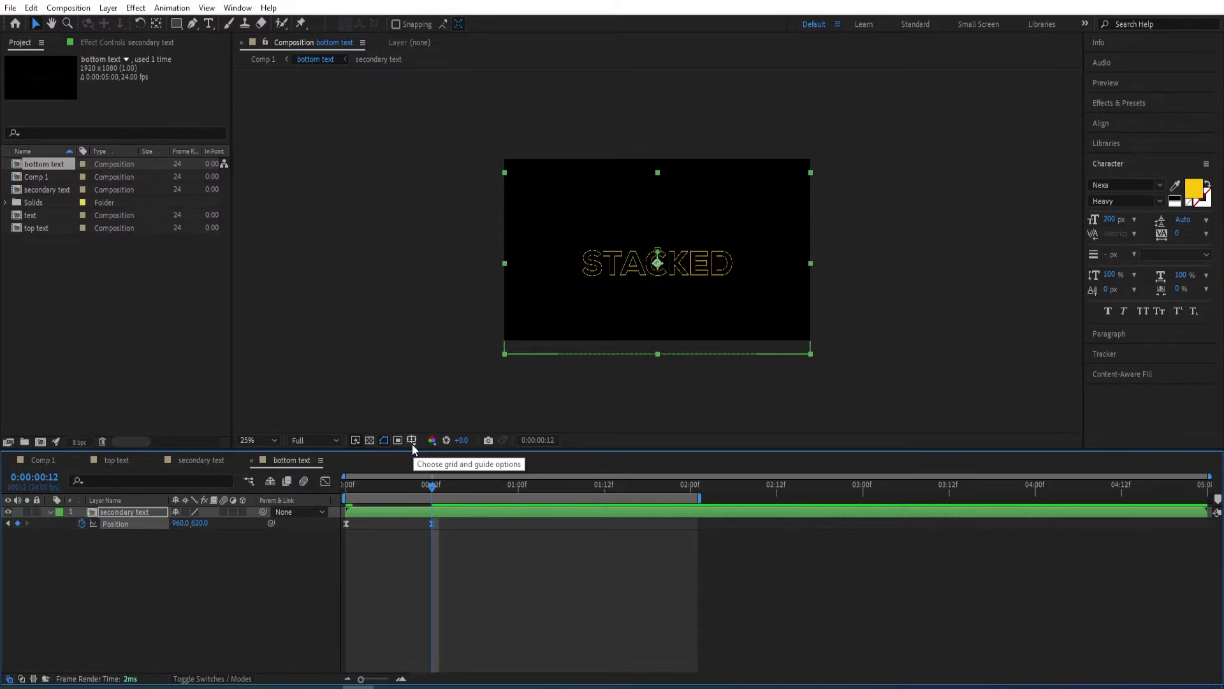
# Ease both position keyframes and shape the speed graph for a fast start and slow finish, with 0.01% influence at the first keyframe.
pyautogui.moveTo(462, 543); pyautogui.dragTo(333, 521)
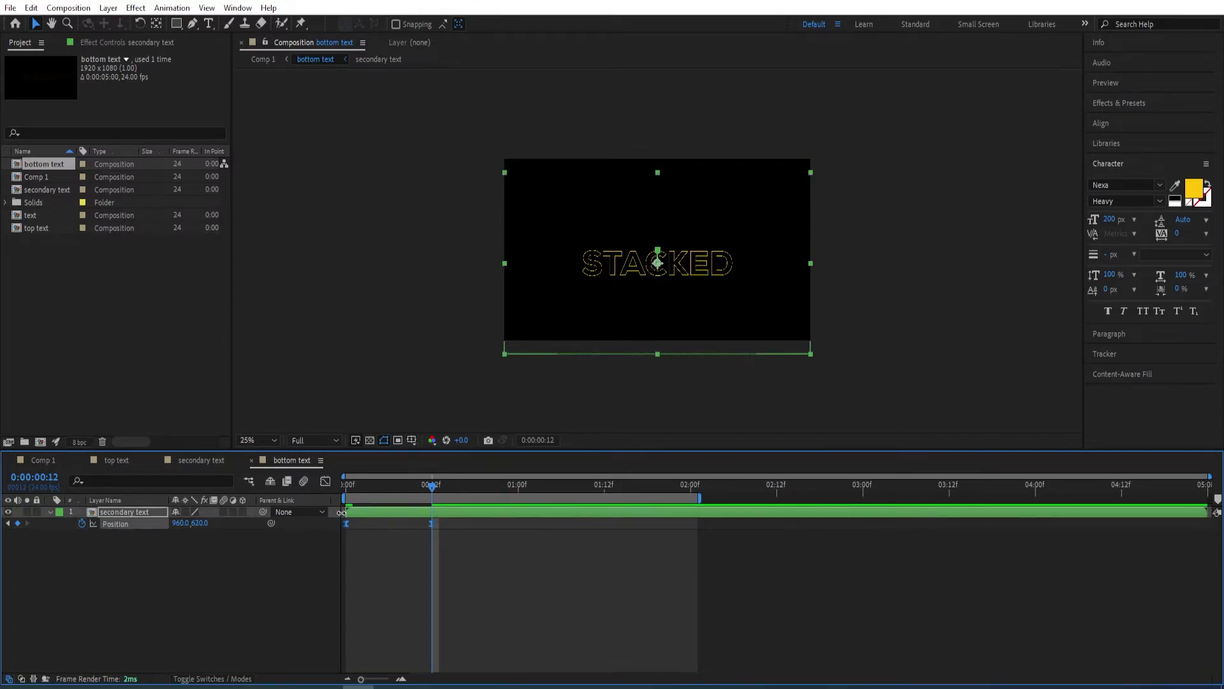
pyautogui.click(325, 482)
pyautogui.moveTo(475, 615); pyautogui.dragTo(389, 641)
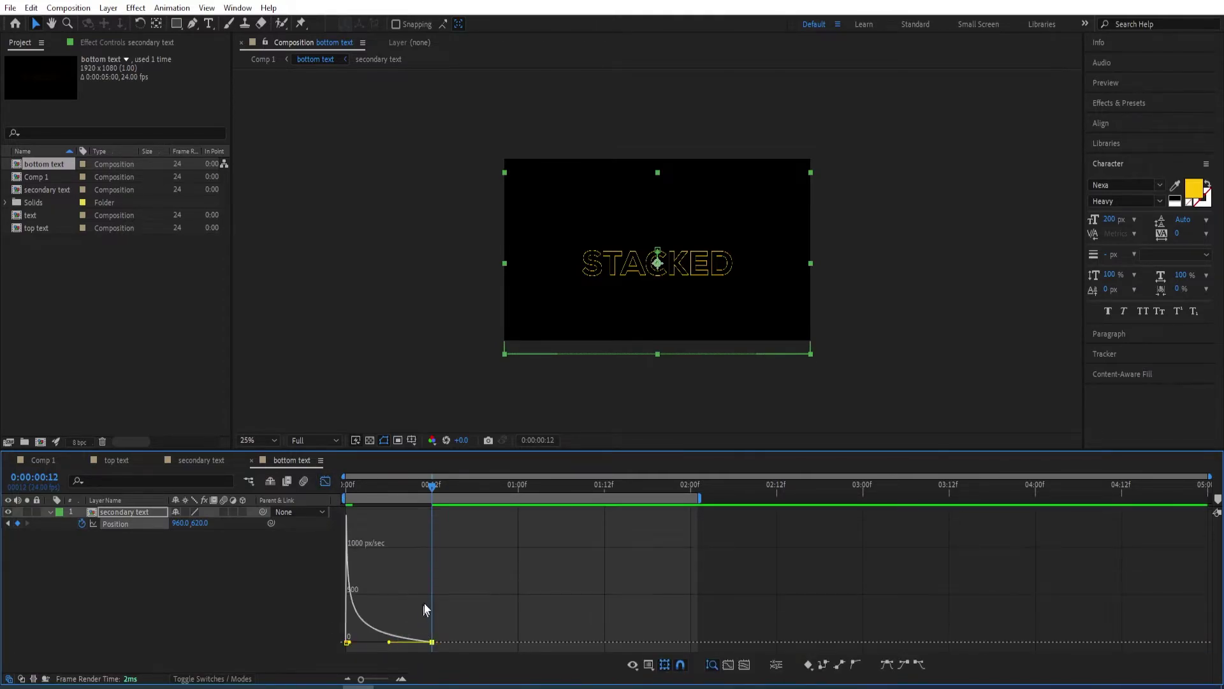
pyautogui.moveTo(351, 644); pyautogui.dragTo(347, 644)
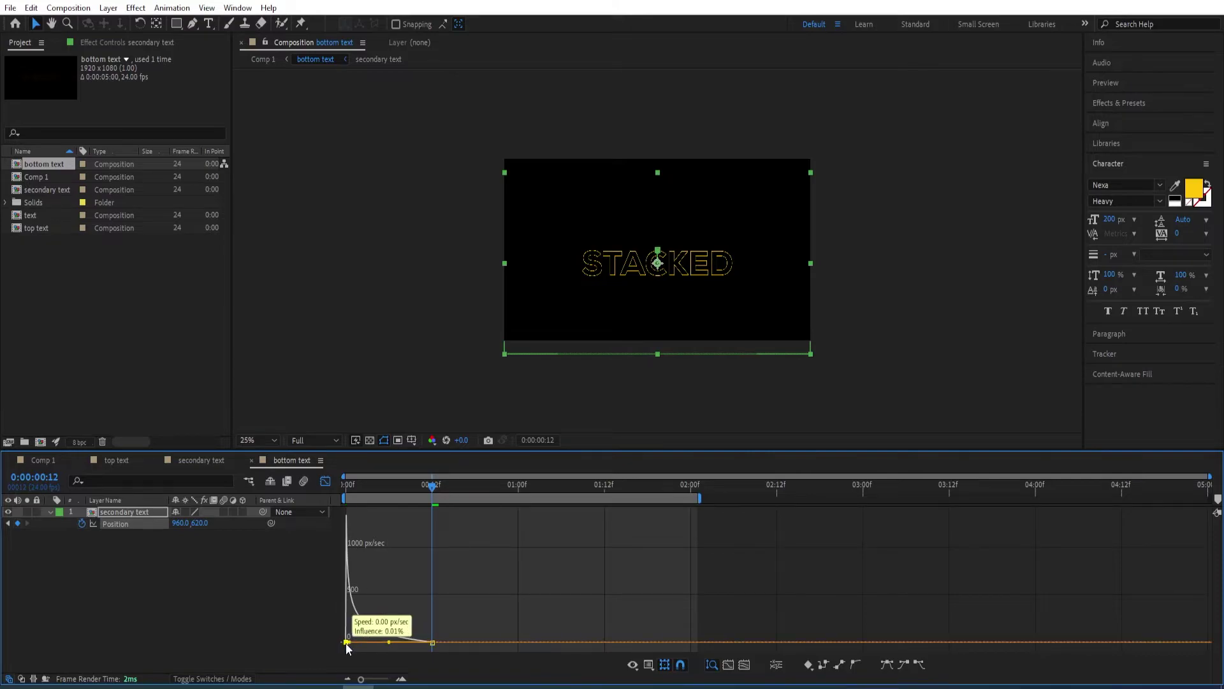
pyautogui.click(325, 481)
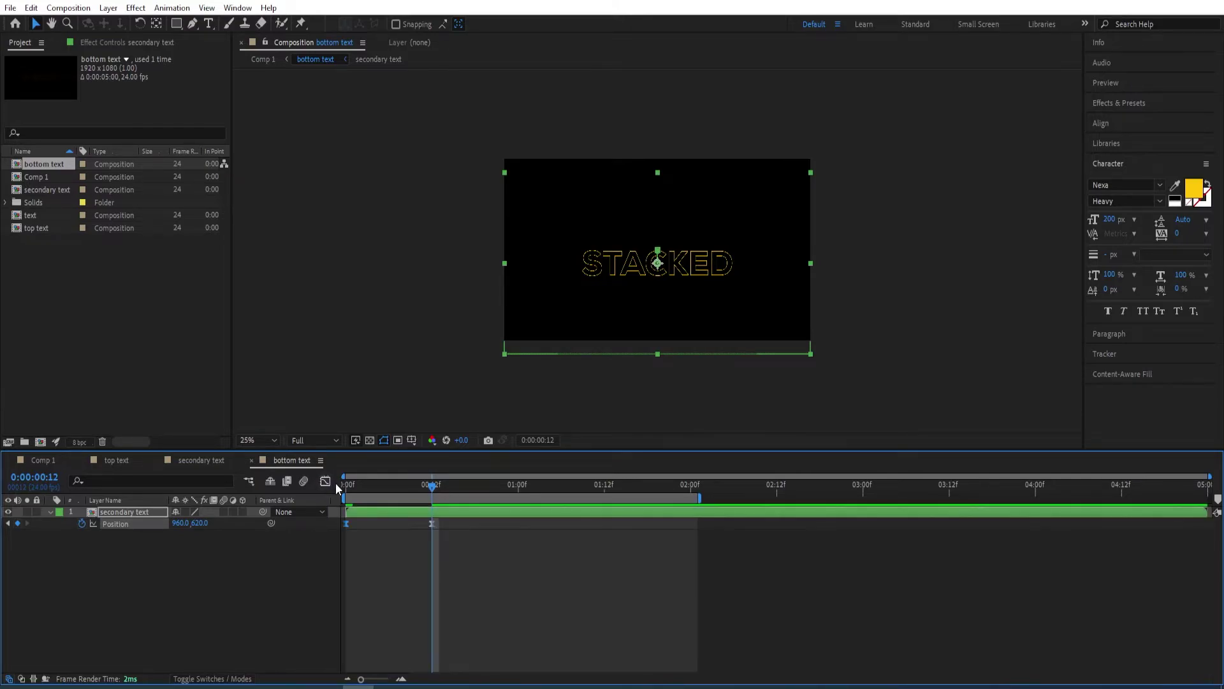
# Return to Comp 1 and draw a wide rectangular mask on the bottom text layer, covering the area below the main text.
pyautogui.click(40, 461)
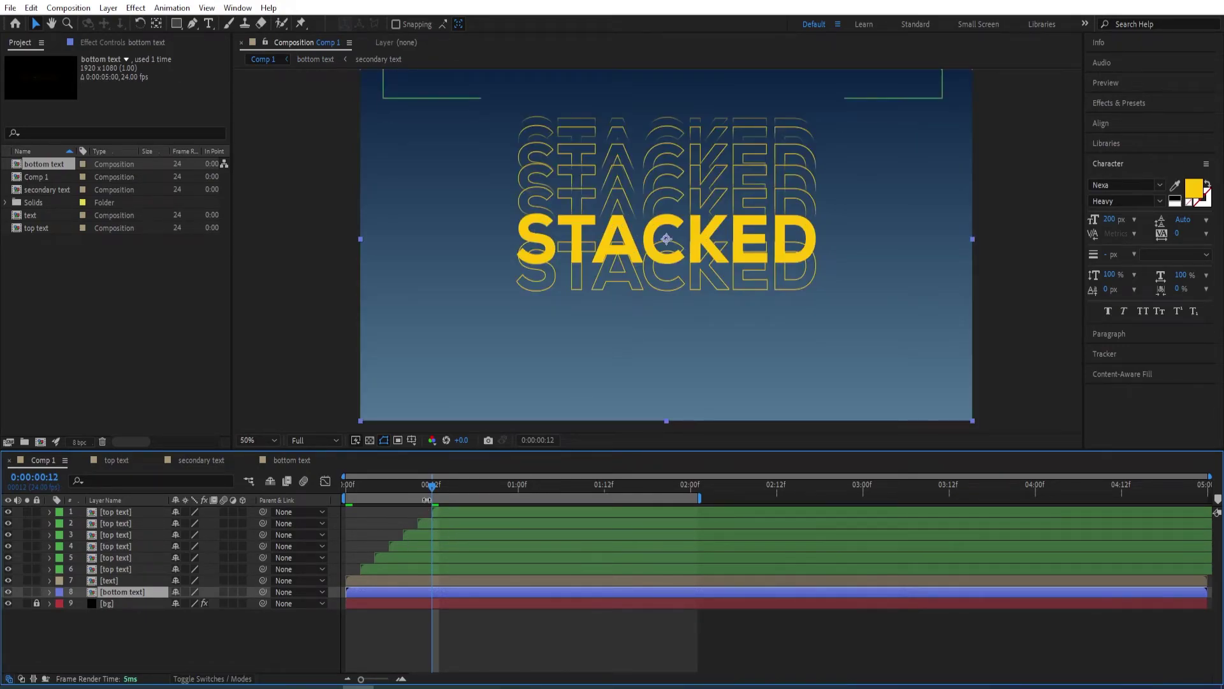
pyautogui.moveTo(432, 488)
pyautogui.mouseDown()
pyautogui.moveTo(349, 489)
pyautogui.moveTo(444, 494)
pyautogui.moveTo(432, 489)
pyautogui.mouseUp()
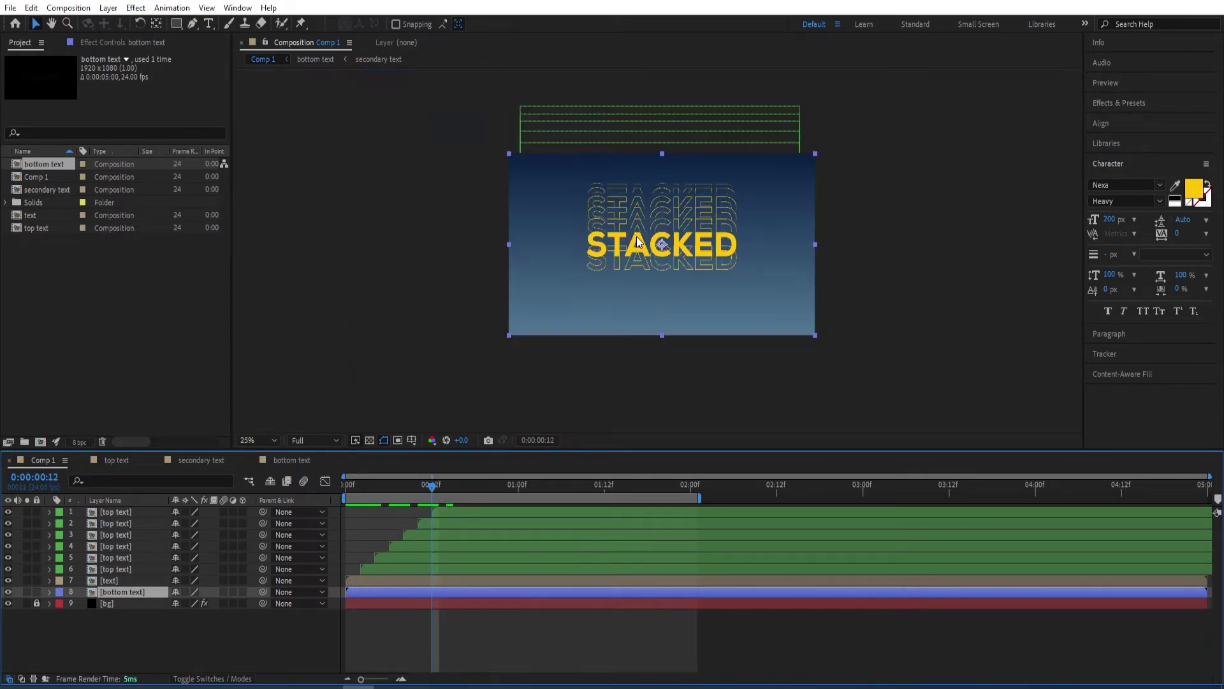
pyautogui.scroll(-2, 638, 247)
pyautogui.click(176, 24)
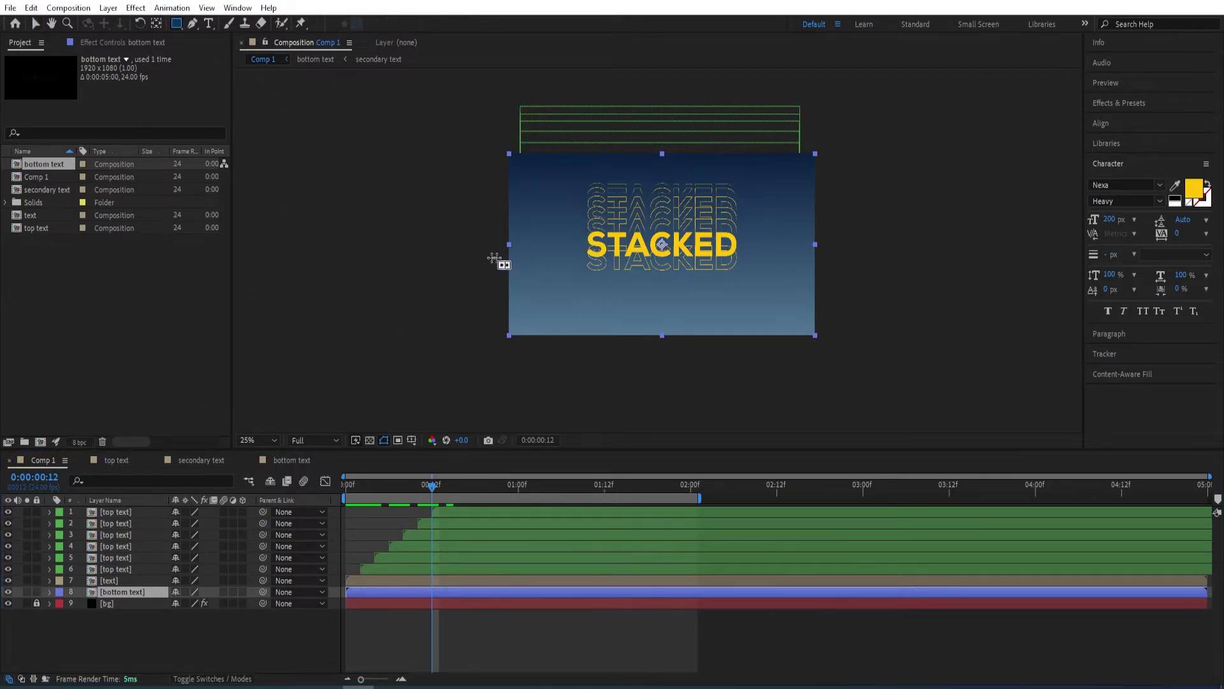
pyautogui.moveTo(486, 266); pyautogui.dragTo(808, 336)
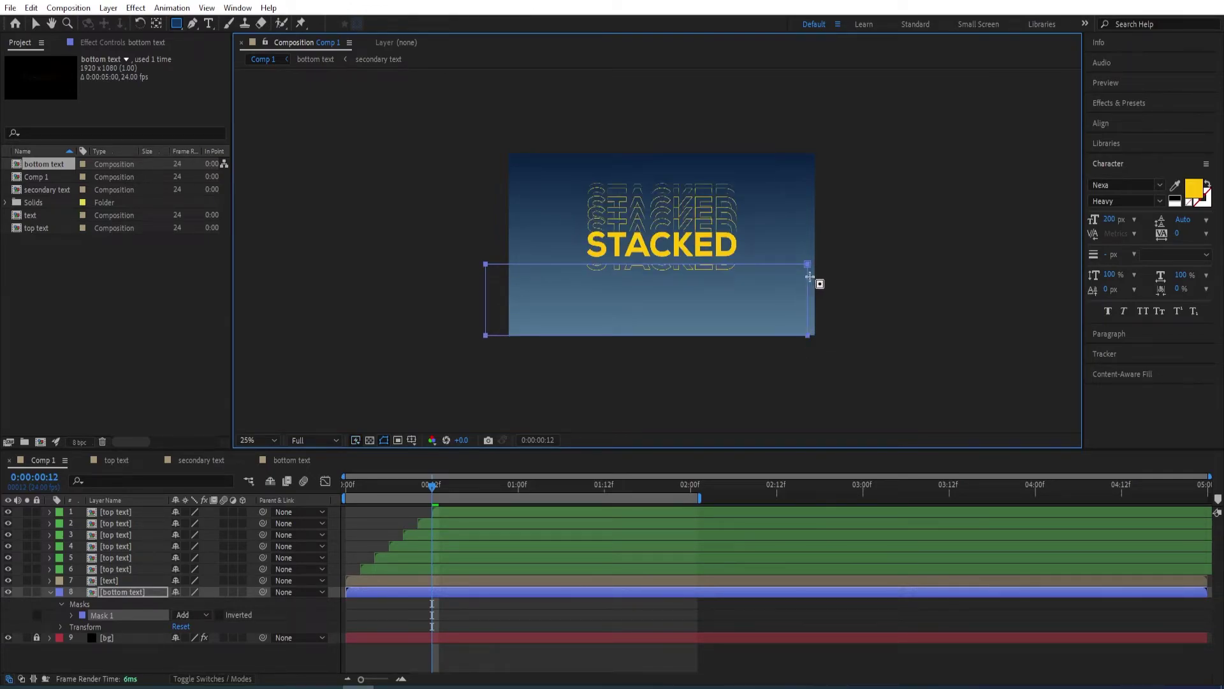
pyautogui.click(808, 264)
pyautogui.click(34, 24)
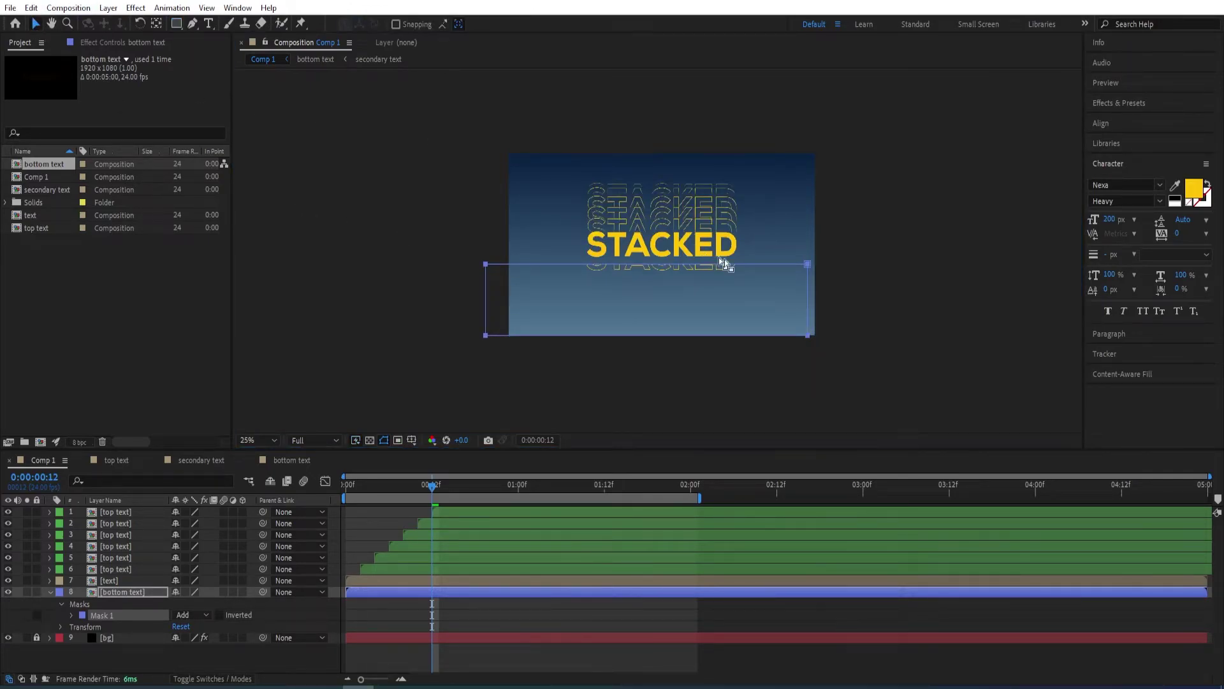
pyautogui.click(808, 267)
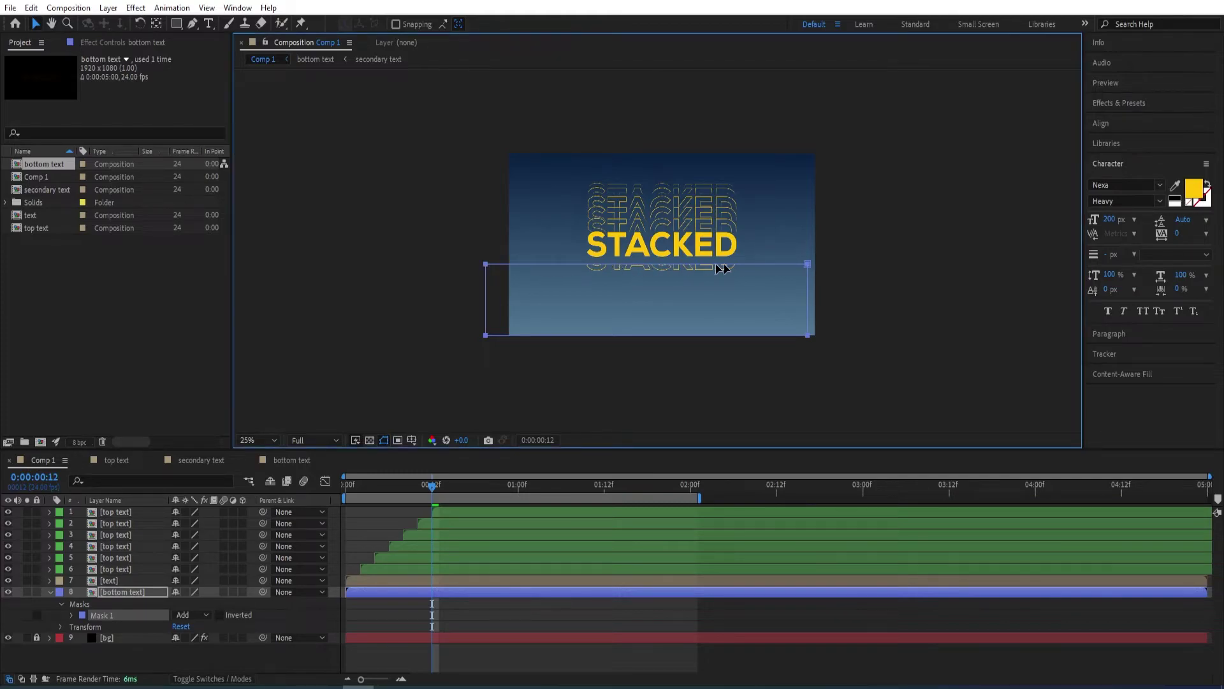
# Nudge the bottom text mask up and slightly sideways so its upper edge sits just beneath the solid STACKED text.
pyautogui.scroll(2, 716, 264)
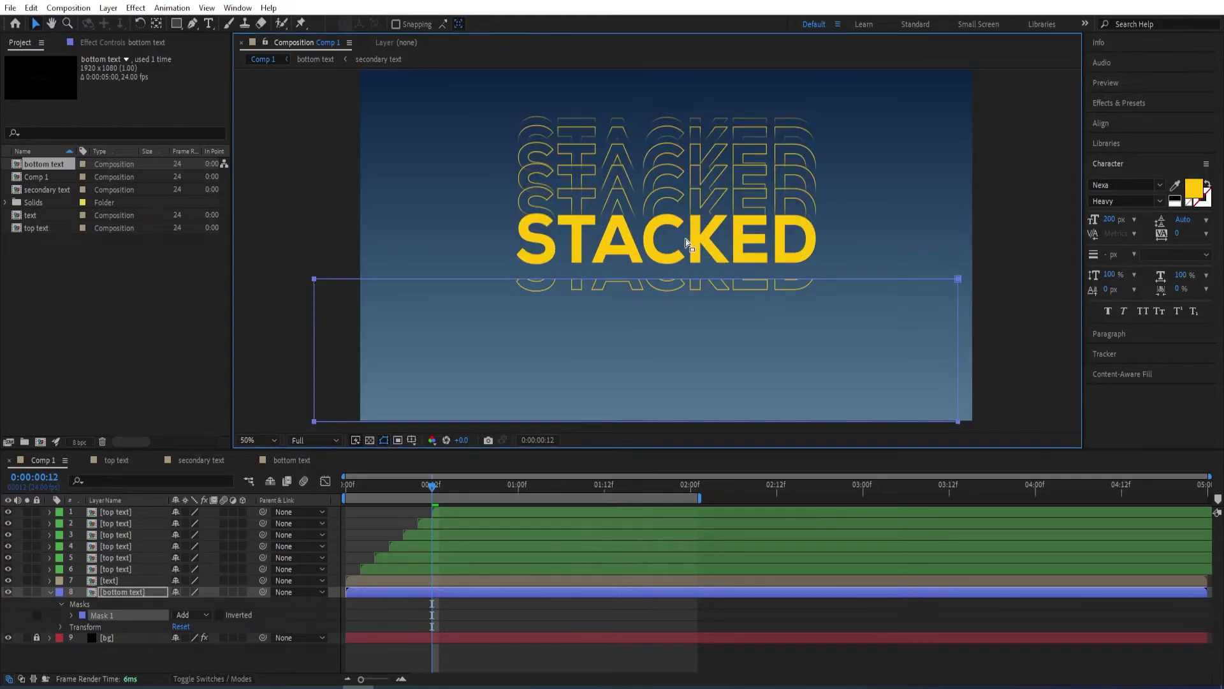
pyautogui.press('Up')
pyautogui.press('Up')
pyautogui.press('Up')
pyautogui.press('Up')
pyautogui.press('Up')
pyautogui.press('Up')
pyautogui.press('Up')
pyautogui.press('Up')
pyautogui.press('Up')
pyautogui.press('Up')
pyautogui.press('Up')
pyautogui.press('Up')
pyautogui.press('Up')
pyautogui.press('Up')
pyautogui.press('Up')
pyautogui.press('Up')
pyautogui.press('Up')
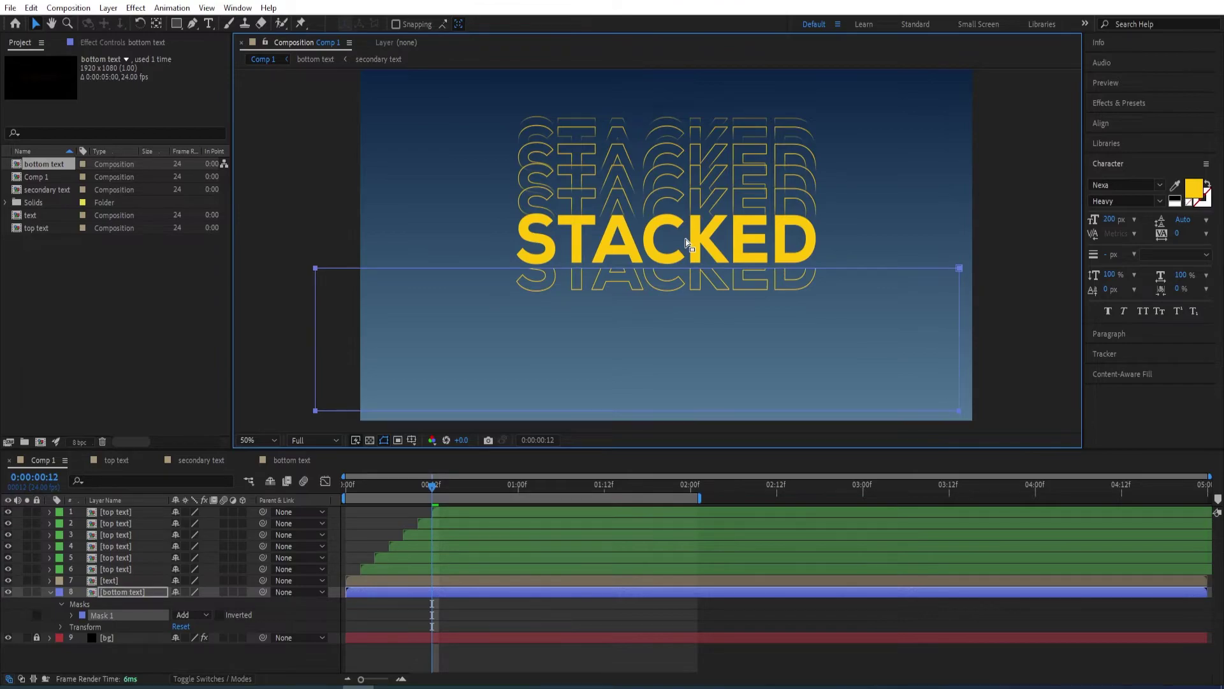
pyautogui.press('Right')
pyautogui.press('Right')
pyautogui.press('Up')
pyautogui.press('Up')
pyautogui.press('Up')
pyautogui.press('Up')
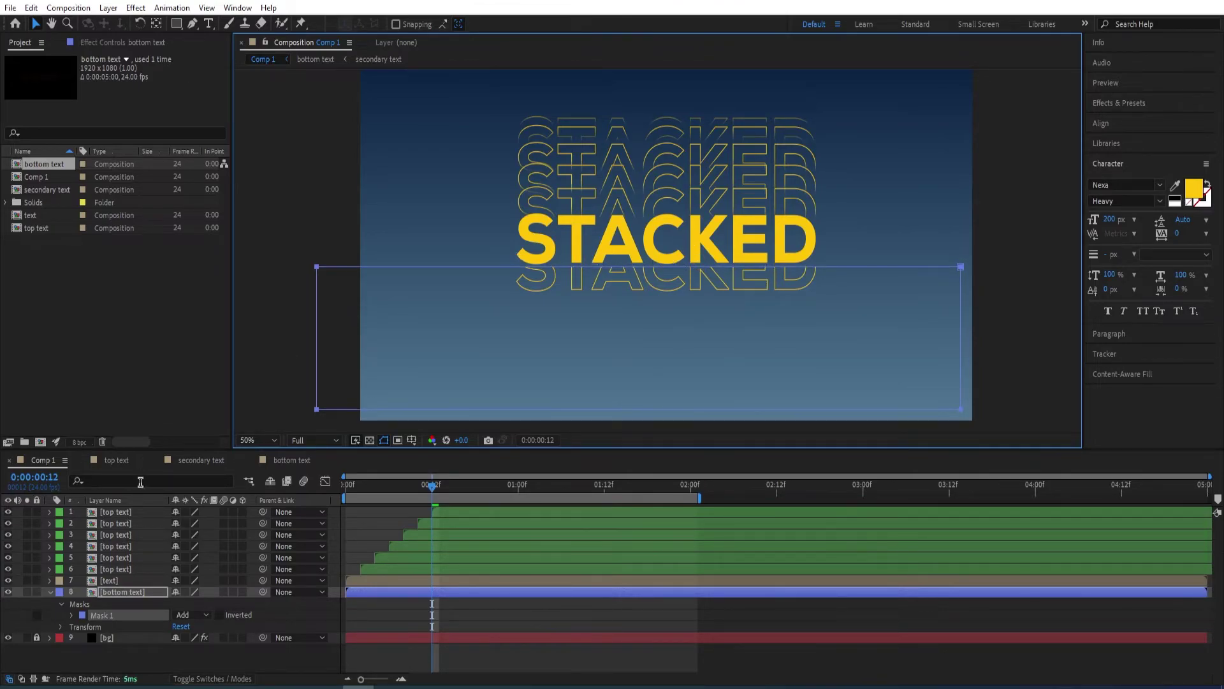
# Set the bottom text layer's mask feather to 35 pixels and collapse its properties.
pyautogui.click(123, 592)
pyautogui.press('f')
pyautogui.click(204, 614)
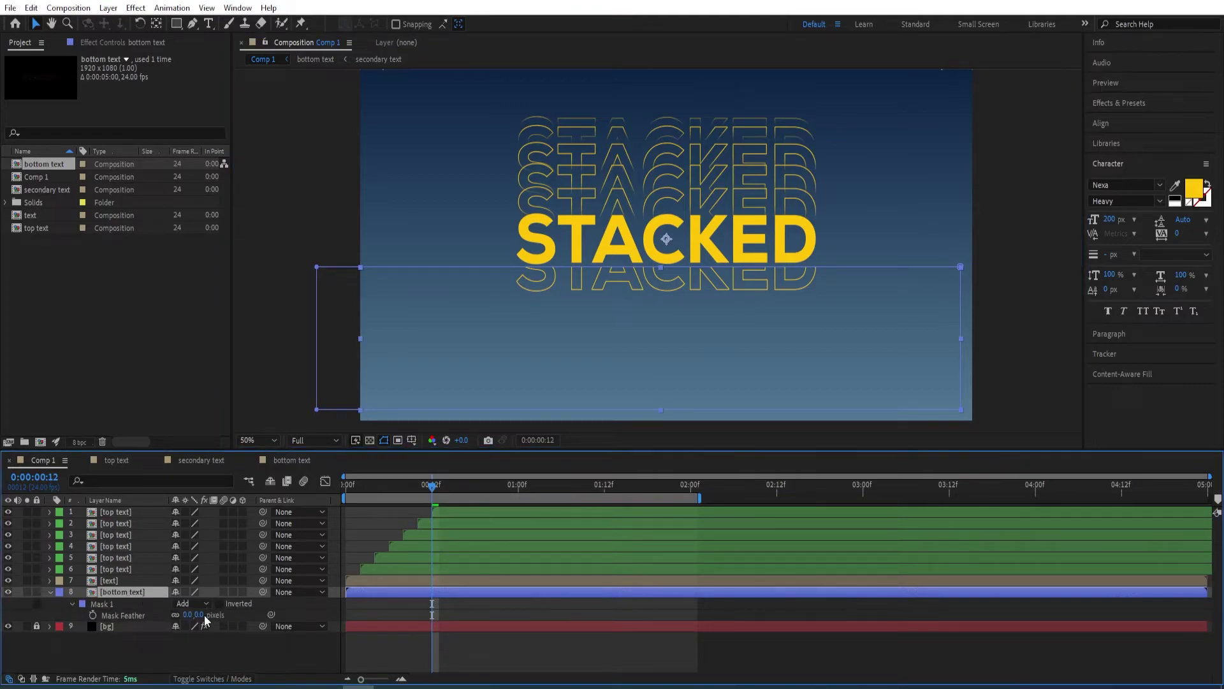
pyautogui.write('35')
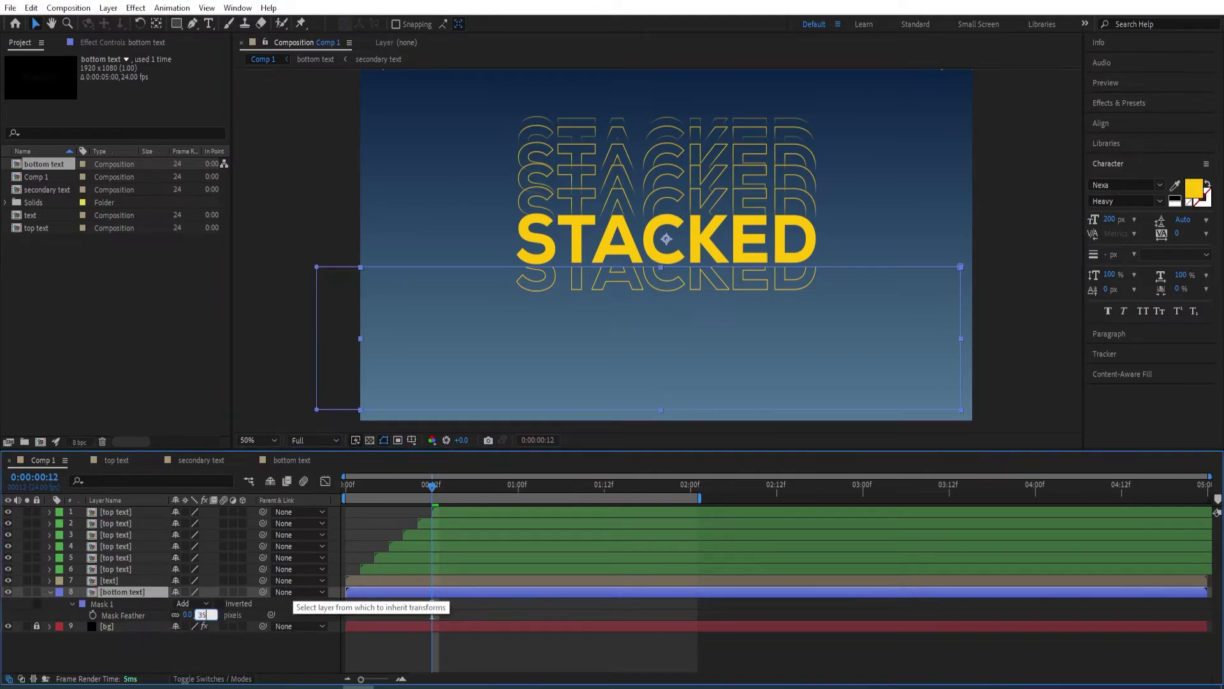
pyautogui.press('Return')
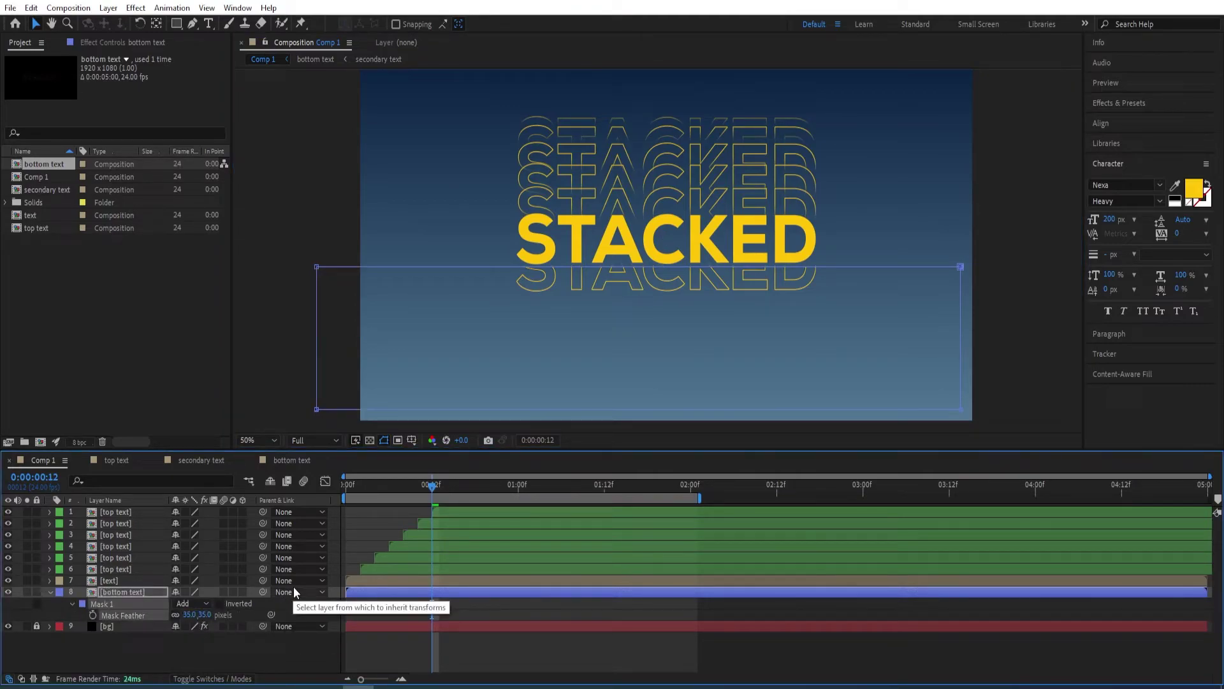
pyautogui.click(49, 592)
# Duplicate the bottom text layer and move the copy straight down to form a second outline below the main text.
pyautogui.click(97, 592)
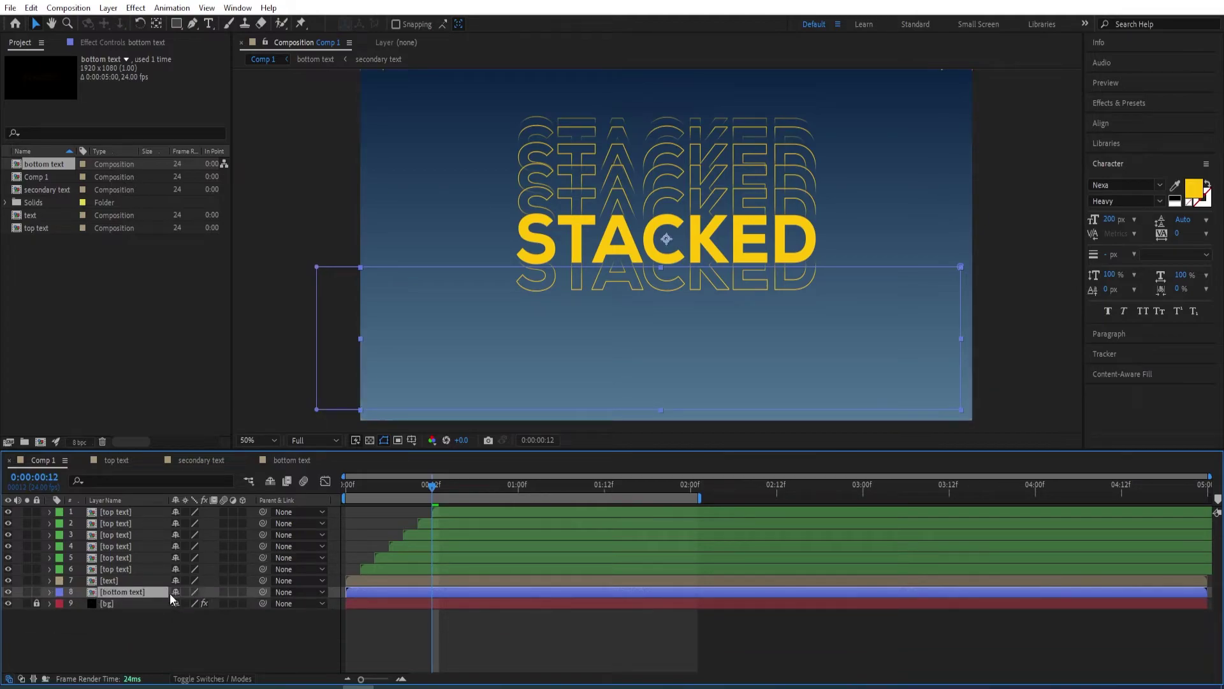
pyautogui.hotkey('ctrl', 'd')
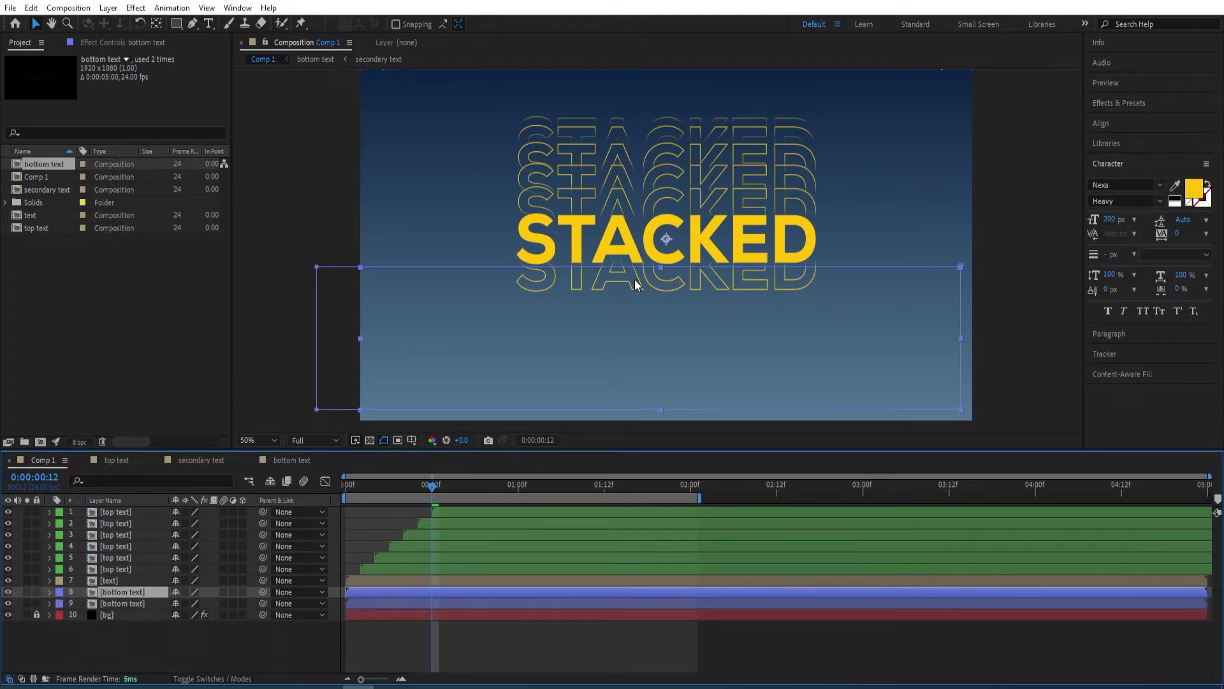
pyautogui.moveTo(633, 278); pyautogui.dragTo(637, 297)
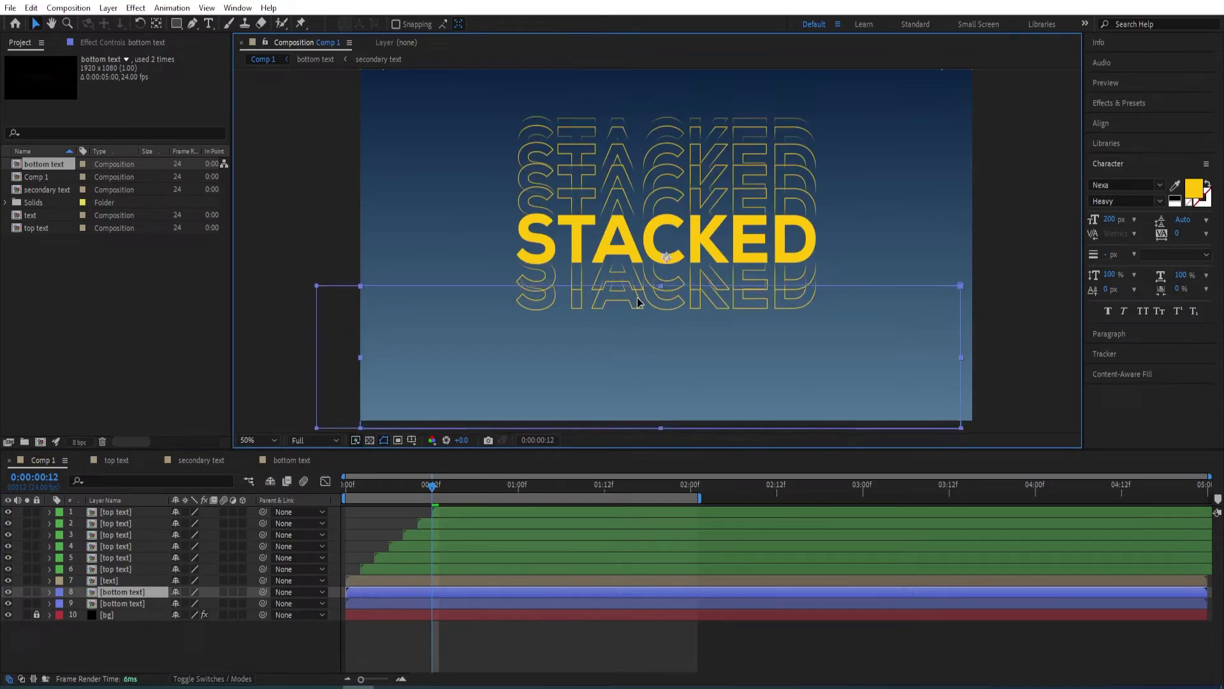
pyautogui.press(',')
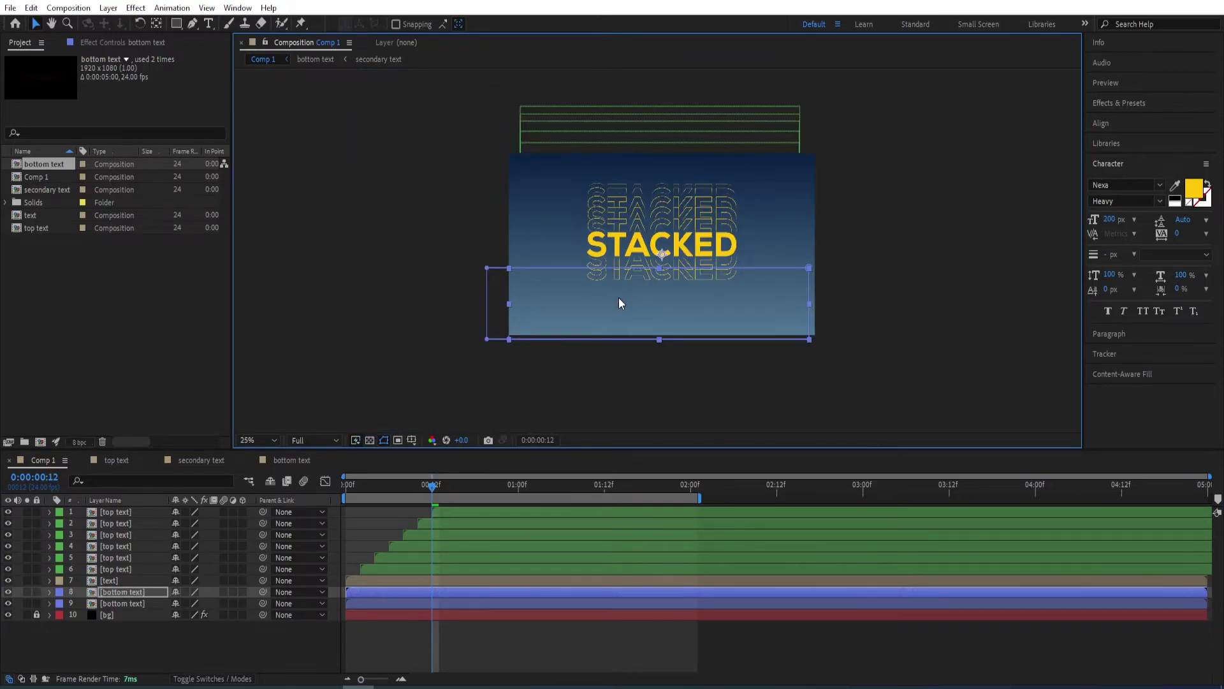
pyautogui.click(147, 590)
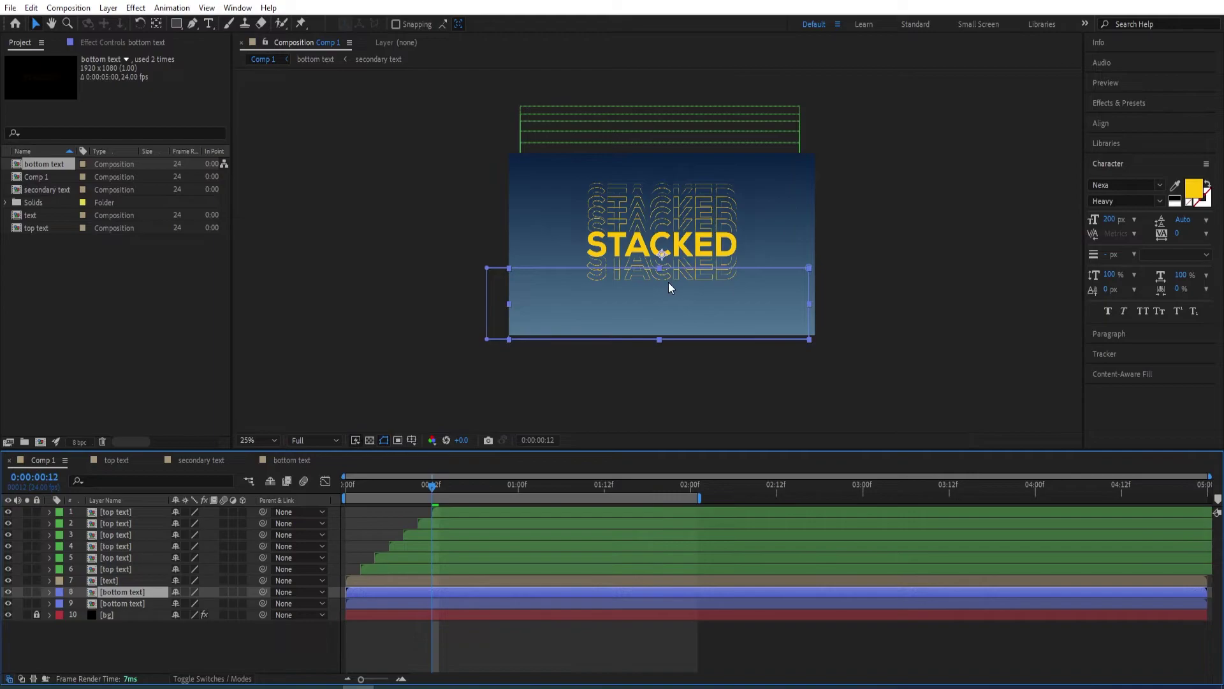
pyautogui.press('.')
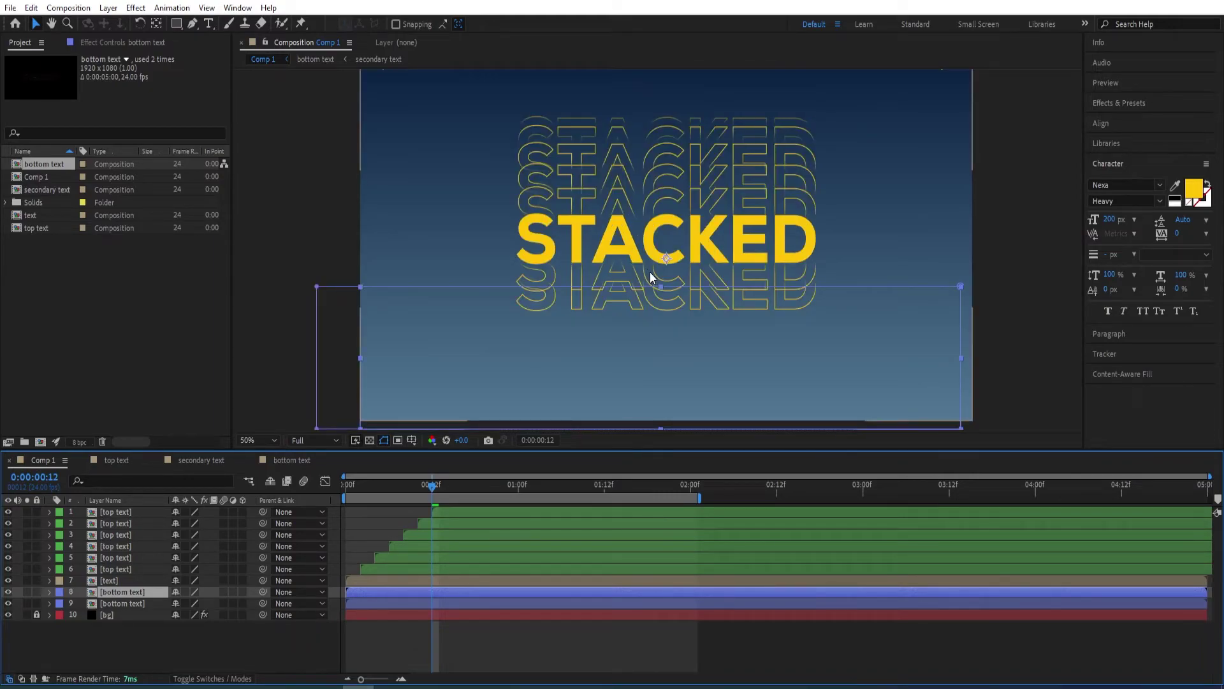
# Duplicate the second bottom text outline and shift the new copy down by about the same spacing as a third outline.
pyautogui.press(',')
pyautogui.hotkey('ctrl', 'd')
pyautogui.click(663, 281)
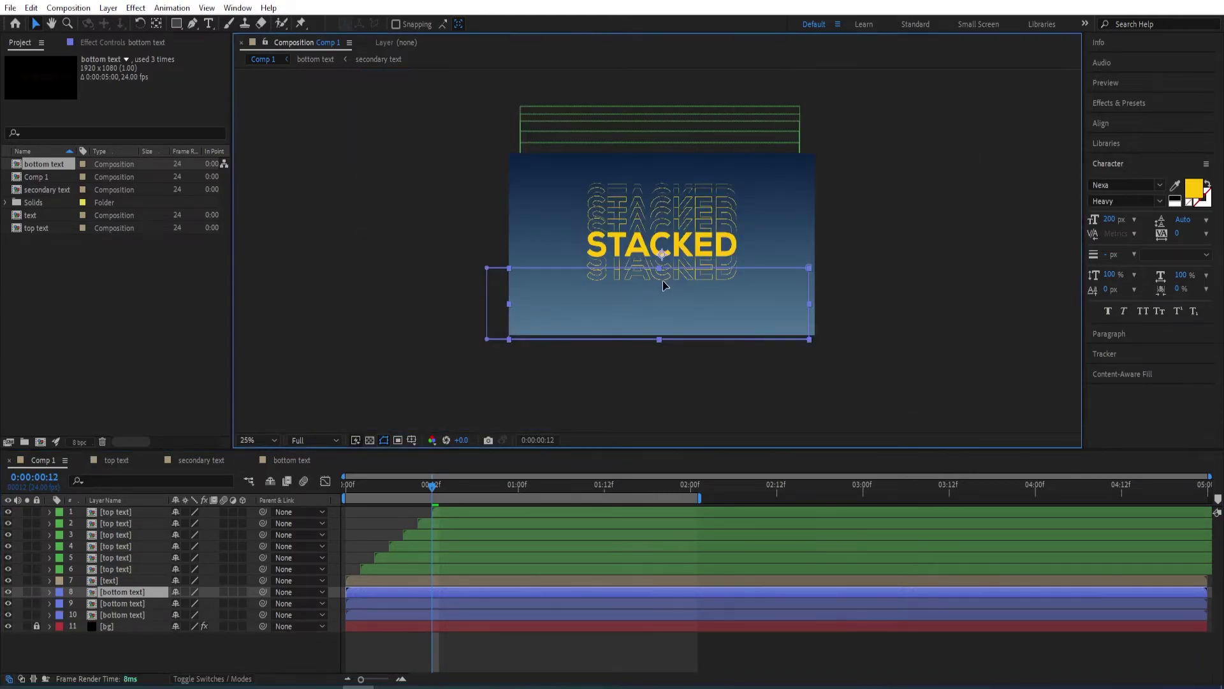
pyautogui.hotkey('shift', 'Down')
pyautogui.hotkey('shift', 'Down')
pyautogui.hotkey('shift', 'Down')
pyautogui.hotkey('shift', 'Down')
pyautogui.hotkey('shift', 'Down')
pyautogui.hotkey('shift', 'Down')
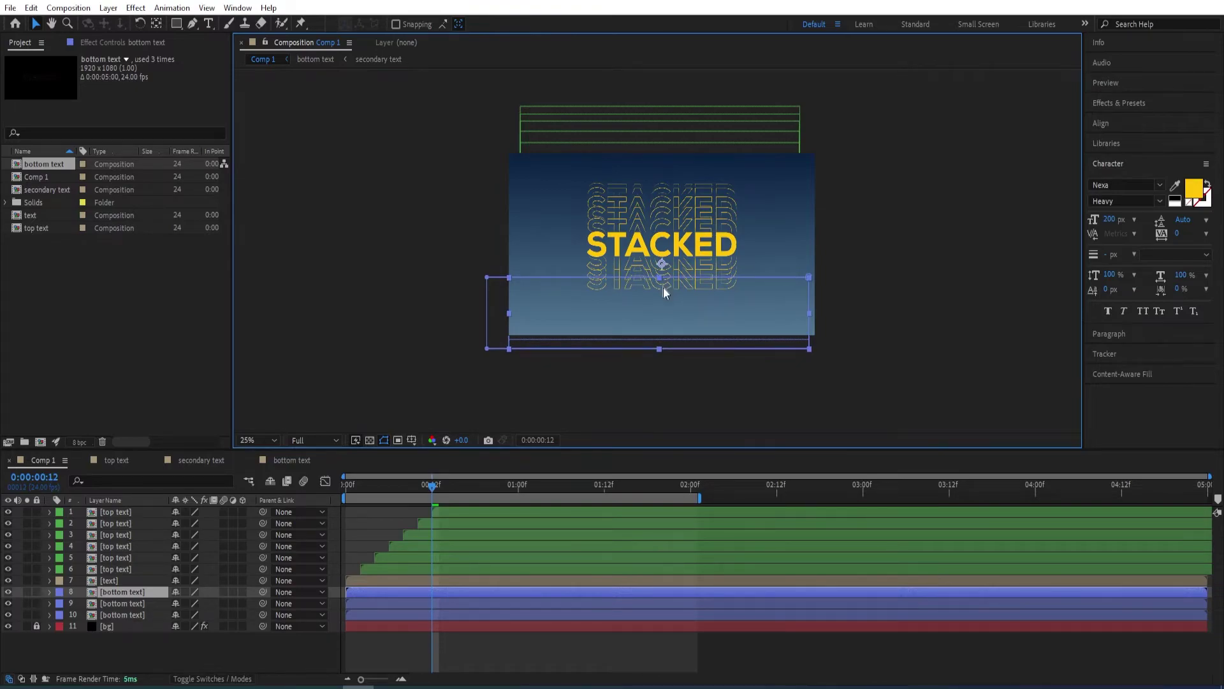
pyautogui.press('.')
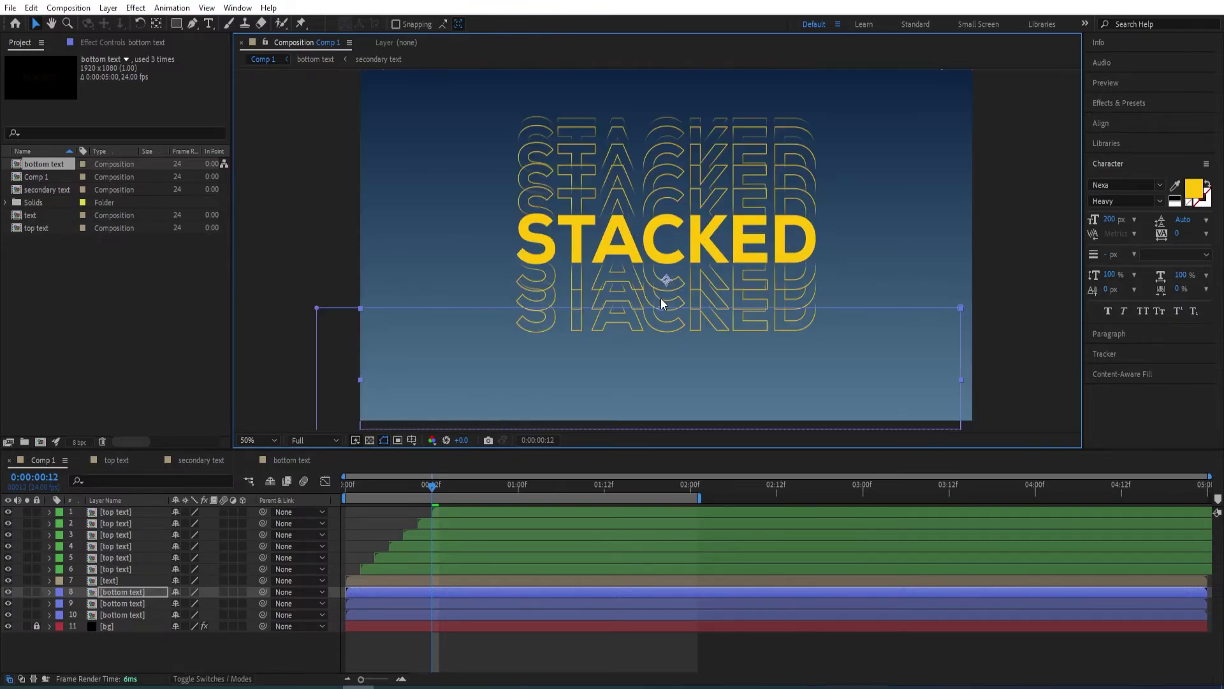
# Duplicate the third bottom text outline, move the copy down as a fourth outline, and nudge its mask slightly lower.
pyautogui.click(129, 591)
pyautogui.hotkey('ctrl', 'd')
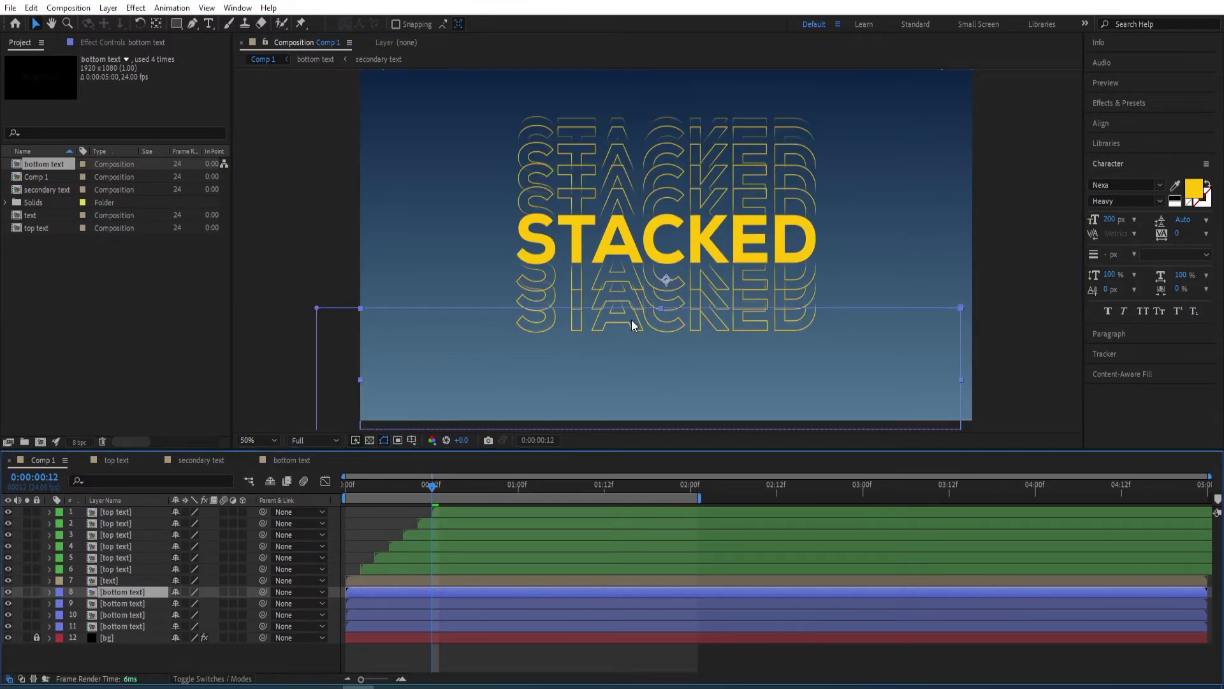
pyautogui.moveTo(634, 326); pyautogui.dragTo(637, 341)
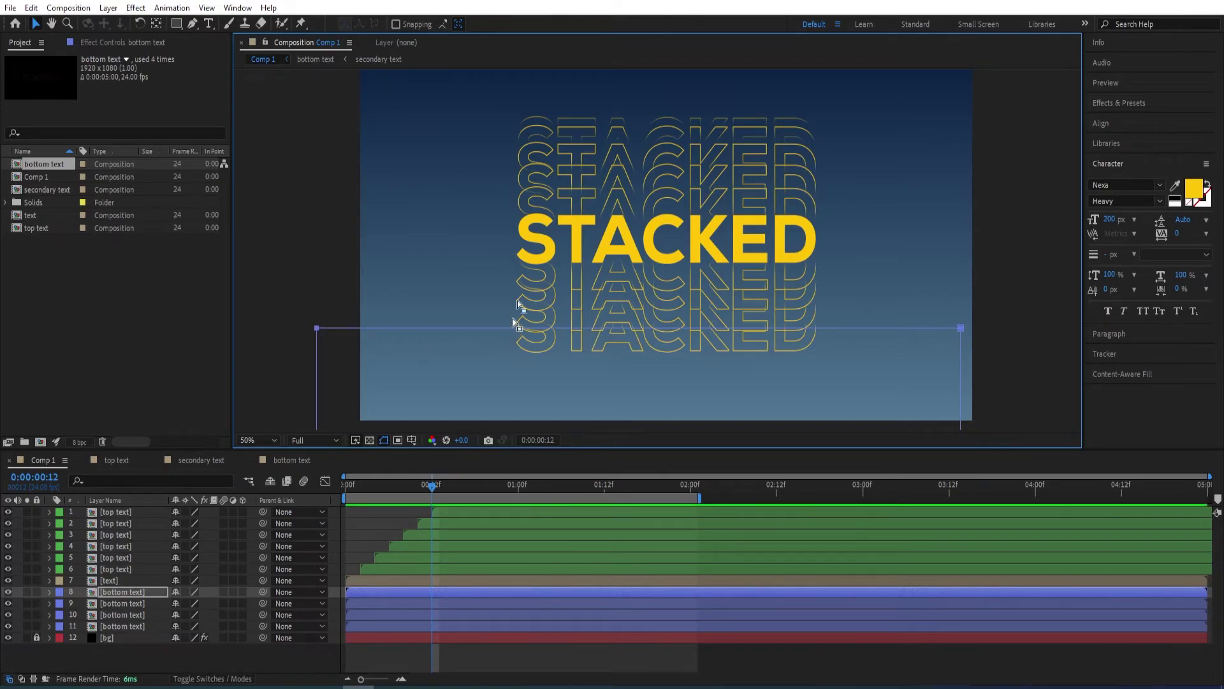
pyautogui.press('Down')
pyautogui.press('Down')
pyautogui.press('Down')
pyautogui.press('Down')
pyautogui.press('Down')
pyautogui.press('Down')
pyautogui.press('Down')
pyautogui.press('Down')
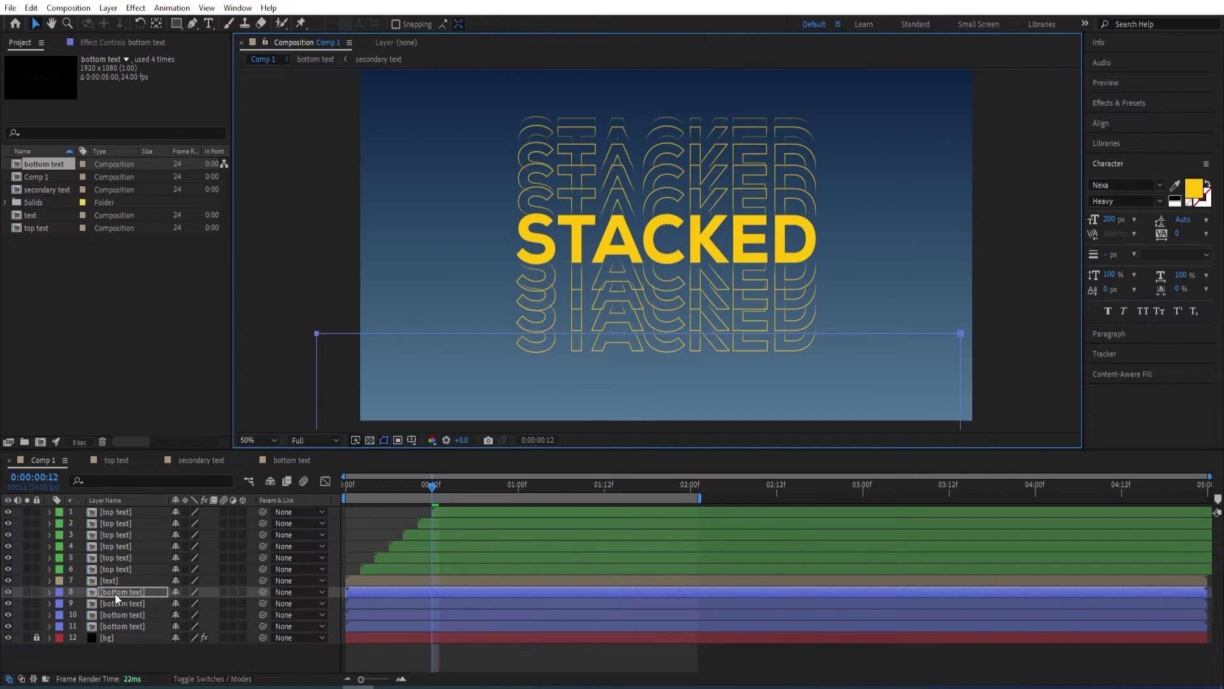
# Duplicate the fourth bottom text outline and move the copy straight down as a fifth outline.
pyautogui.hotkey('ctrl', 'd')
pyautogui.moveTo(533, 351); pyautogui.dragTo(530, 369)
pyautogui.press(',')
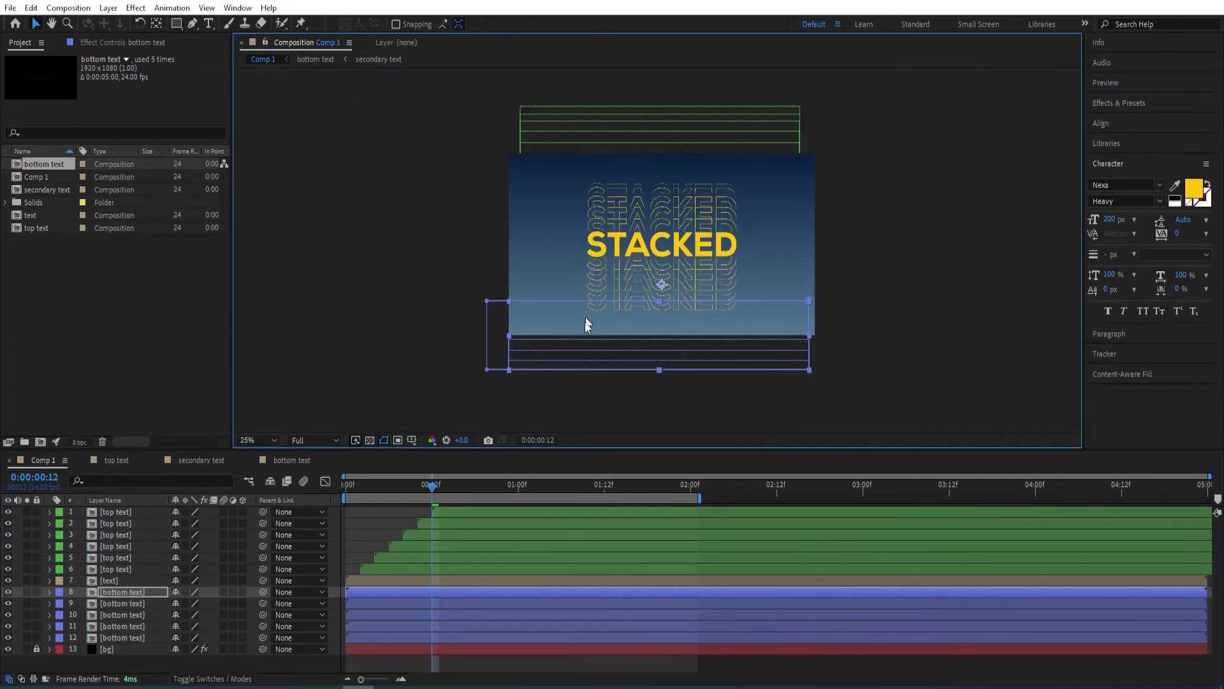
pyautogui.moveTo(619, 330); pyautogui.dragTo(623, 279)
pyautogui.press('.')
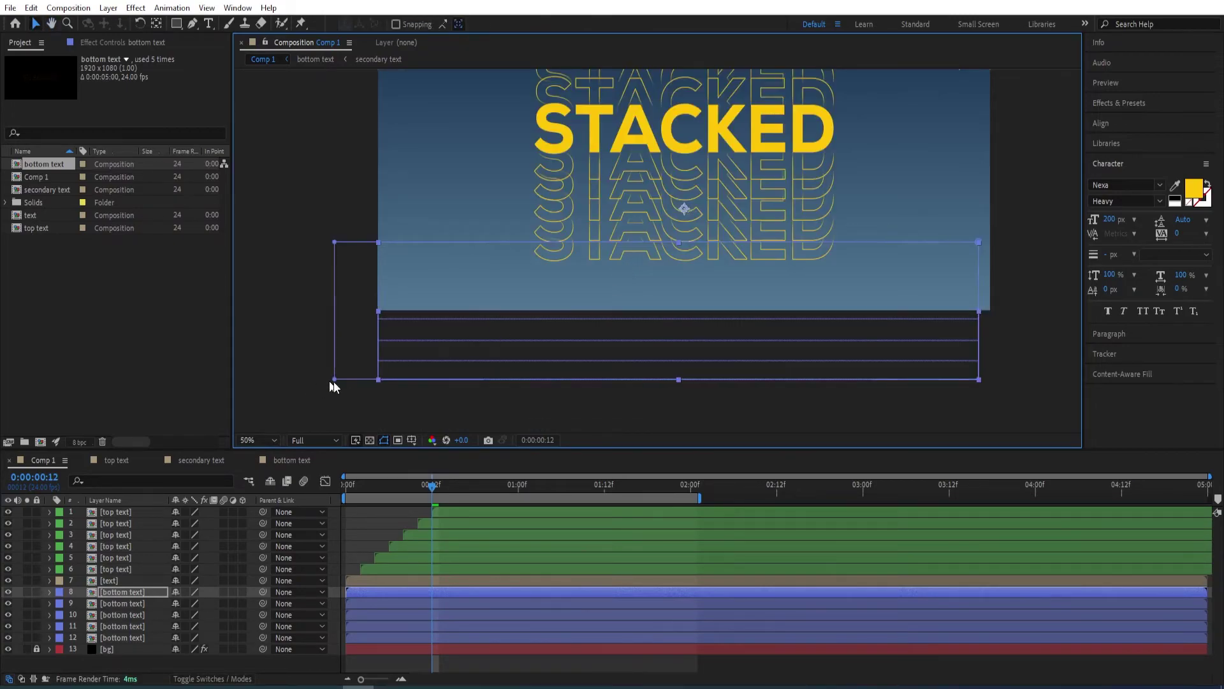
# Duplicate the fifth bottom text outline, move the copy down as a sixth outline, and nudge its mask's upper edge slightly lower.
pyautogui.hotkey('ctrl', 'd')
pyautogui.moveTo(567, 256); pyautogui.dragTo(564, 272)
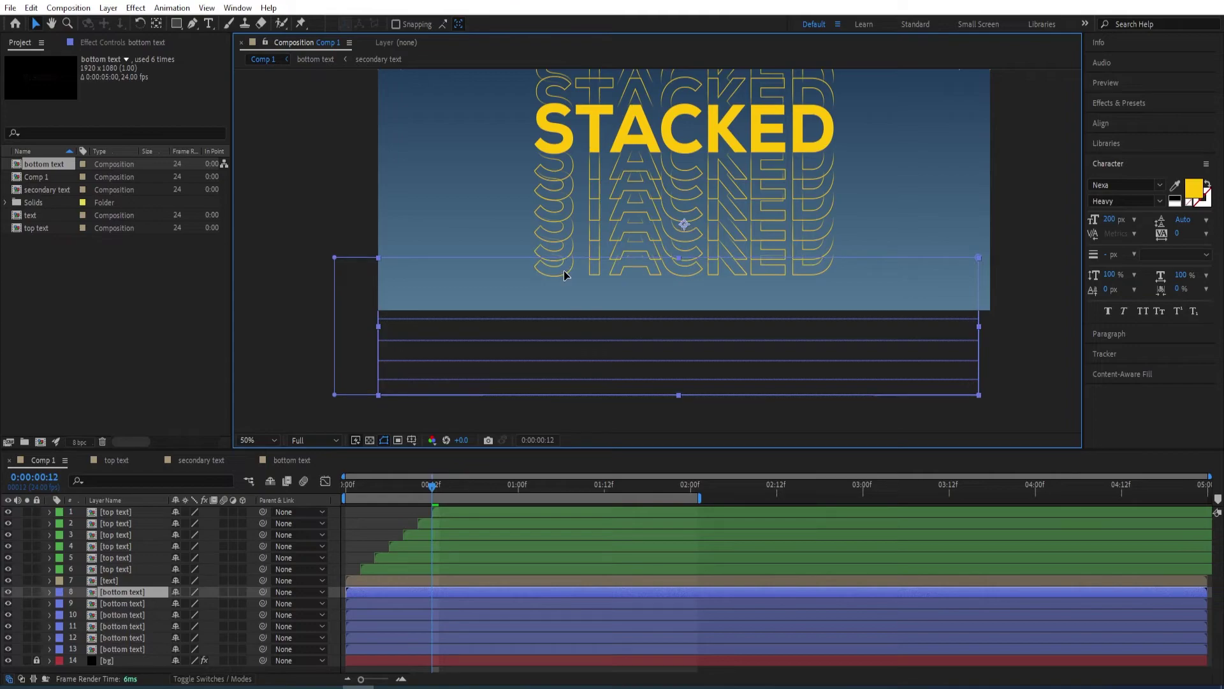
pyautogui.press('Return')
pyautogui.click(335, 258)
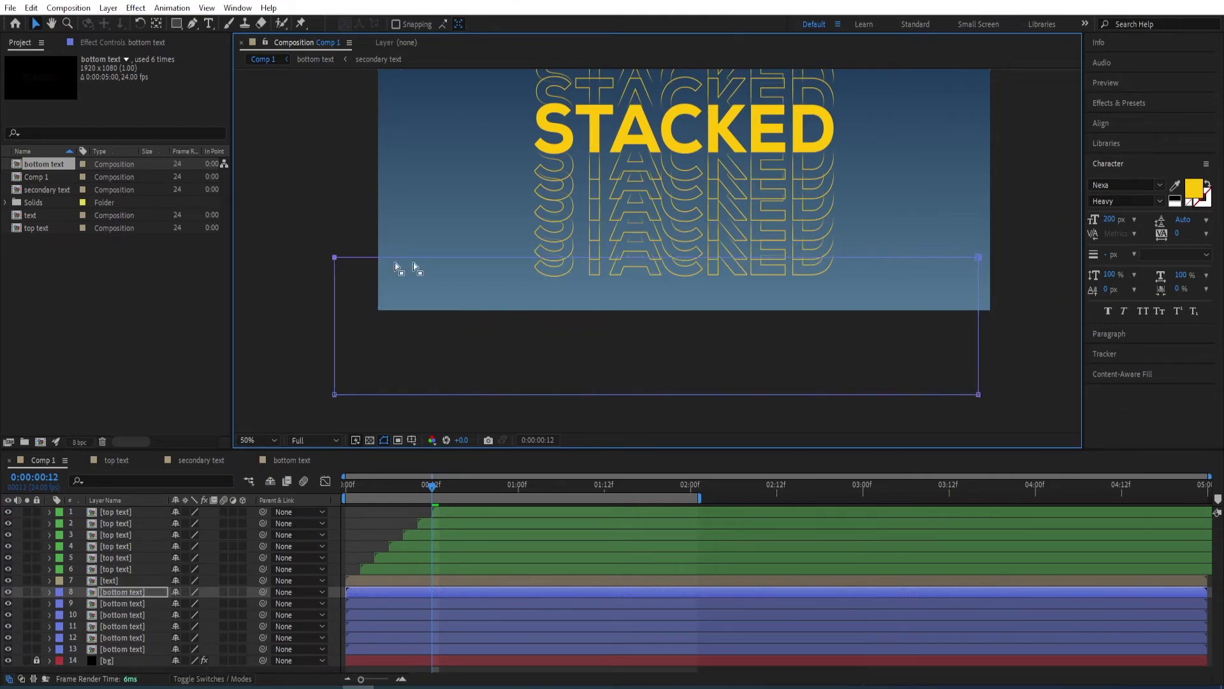
pyautogui.keyDown('shift'); pyautogui.click(979, 257); pyautogui.keyUp('shift')
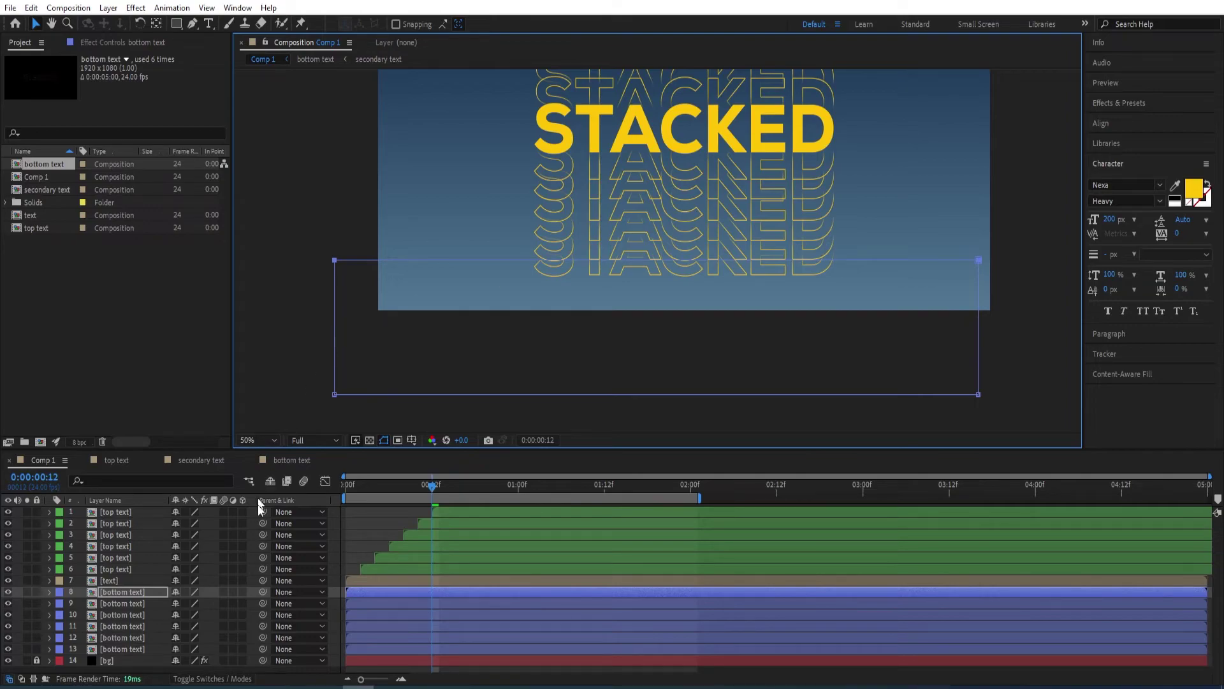
# Nudge the upper edge of the fifth bottom outline's mask slightly lower and scrub the timeline to check the stack.
pyautogui.click(139, 603)
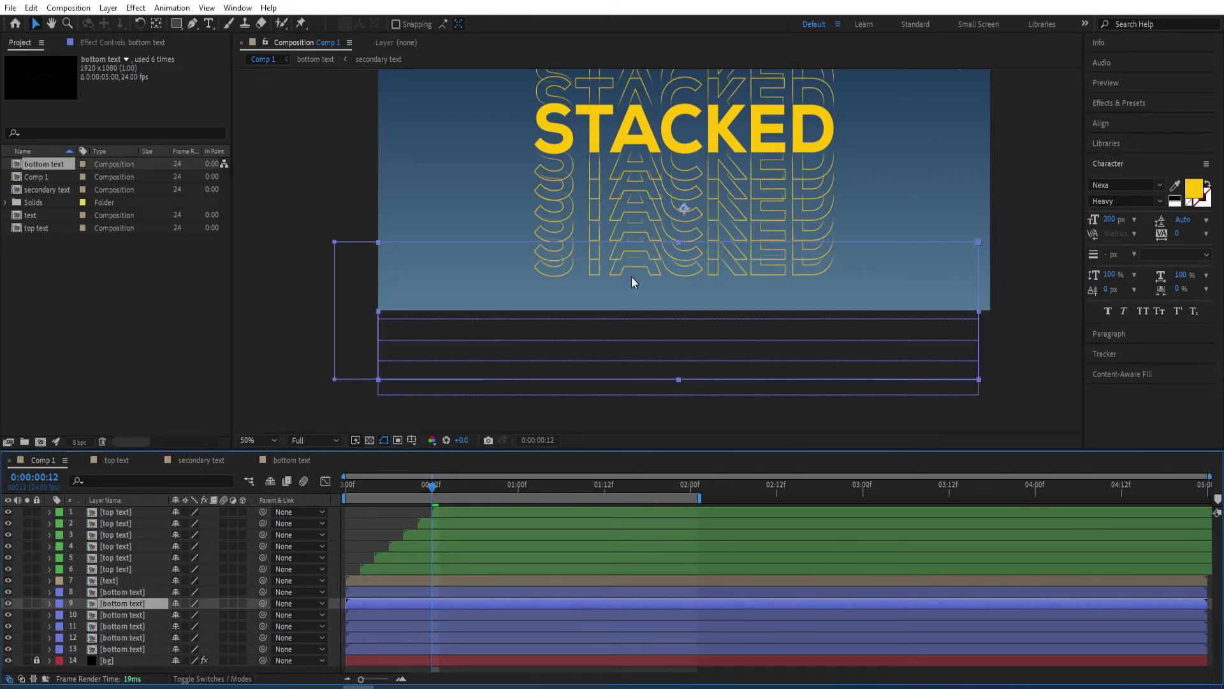
pyautogui.click(334, 242)
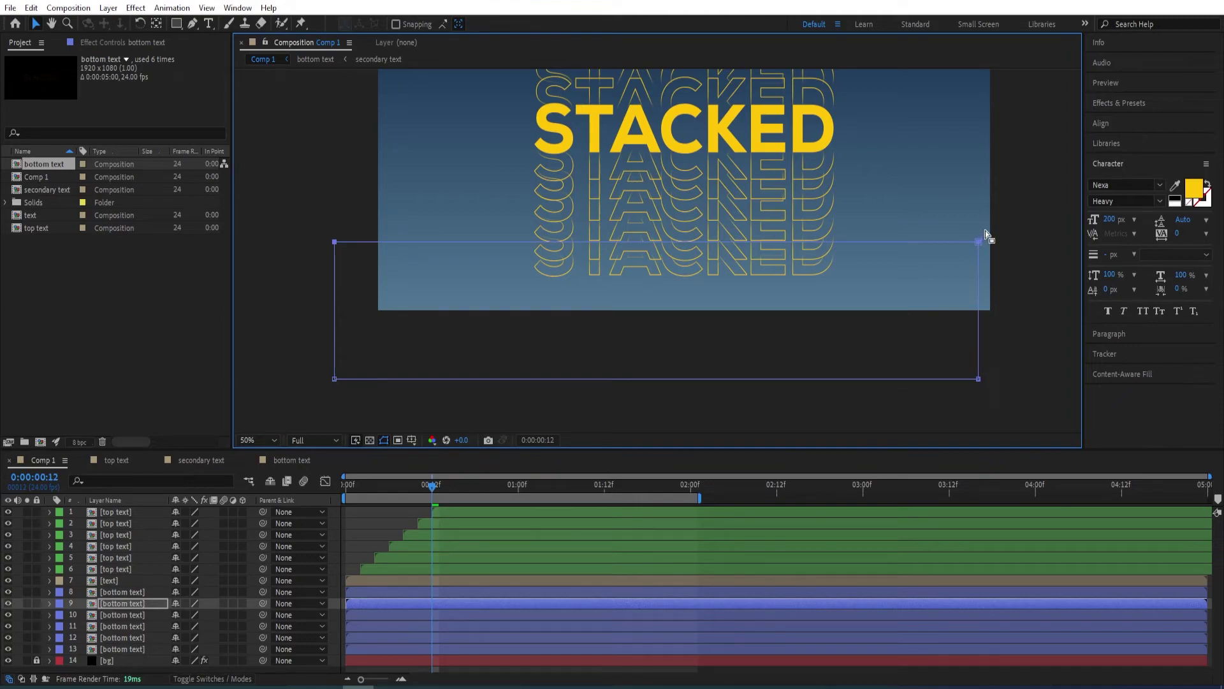
pyautogui.press('Up')
pyautogui.press('Up')
pyautogui.click(130, 602)
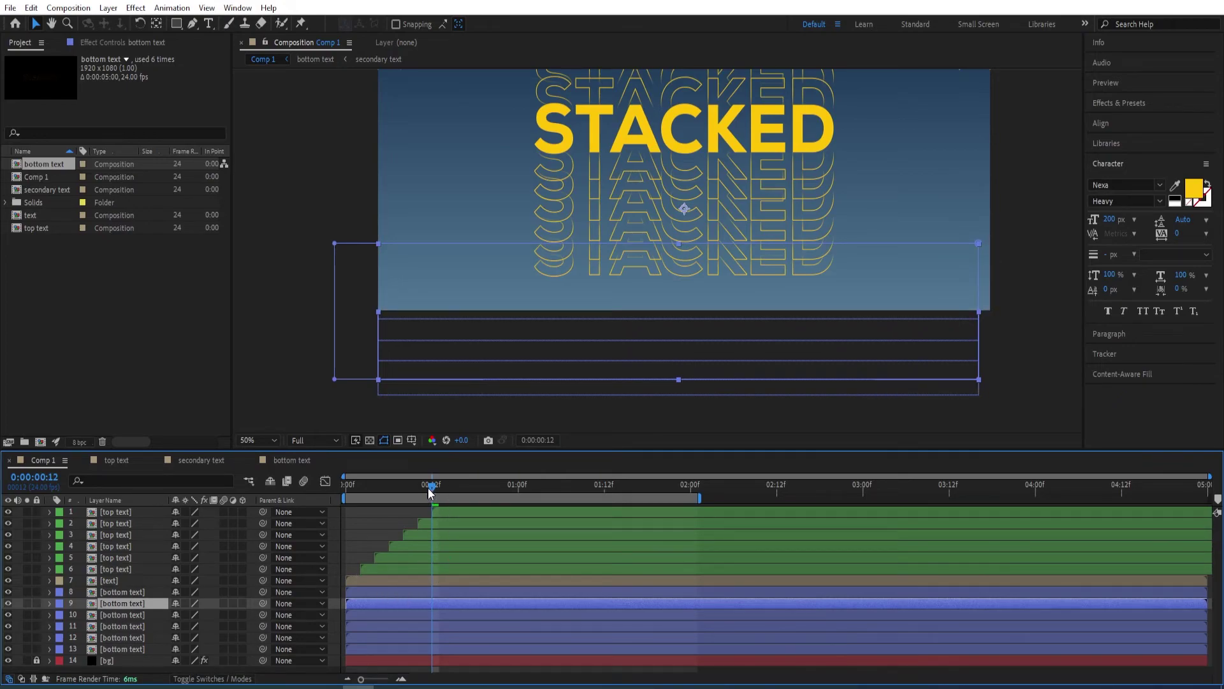
pyautogui.moveTo(427, 488)
pyautogui.mouseDown()
pyautogui.moveTo(316, 503)
pyautogui.moveTo(455, 492)
pyautogui.moveTo(423, 495)
pyautogui.mouseUp()
pyautogui.scroll(-2, 689, 170)
pyautogui.scroll(2, 687, 172)
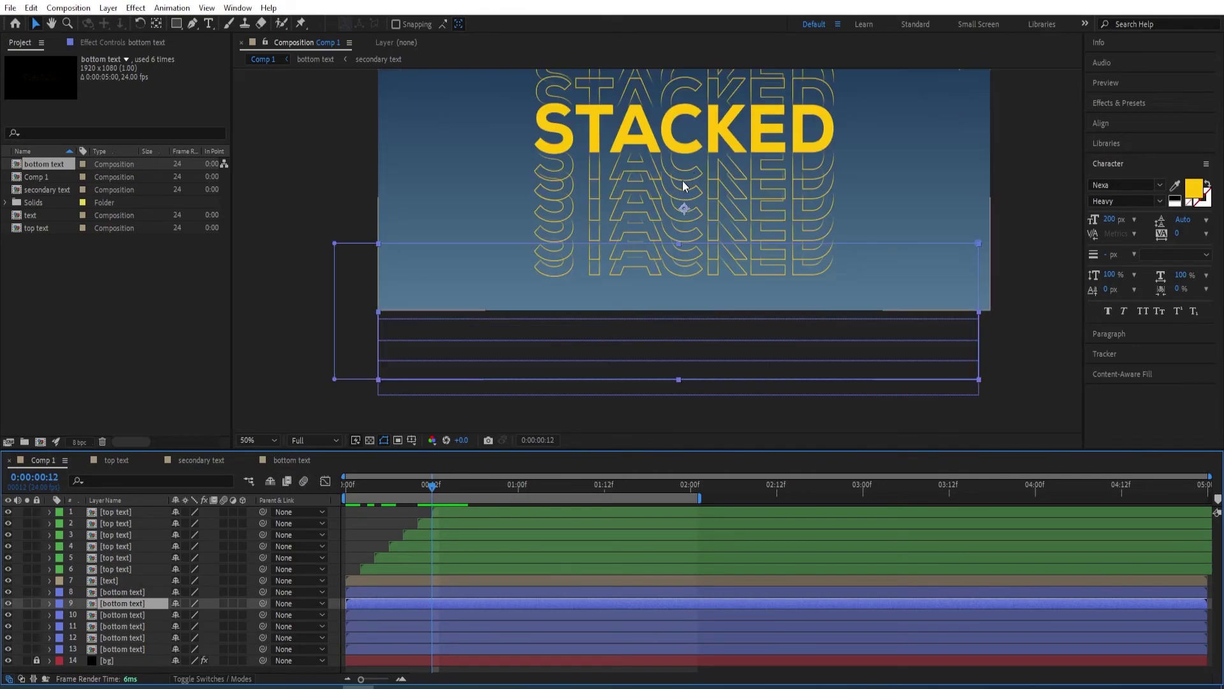
# Shift all six bottom text layers two frames later in time.
pyautogui.click(122, 648)
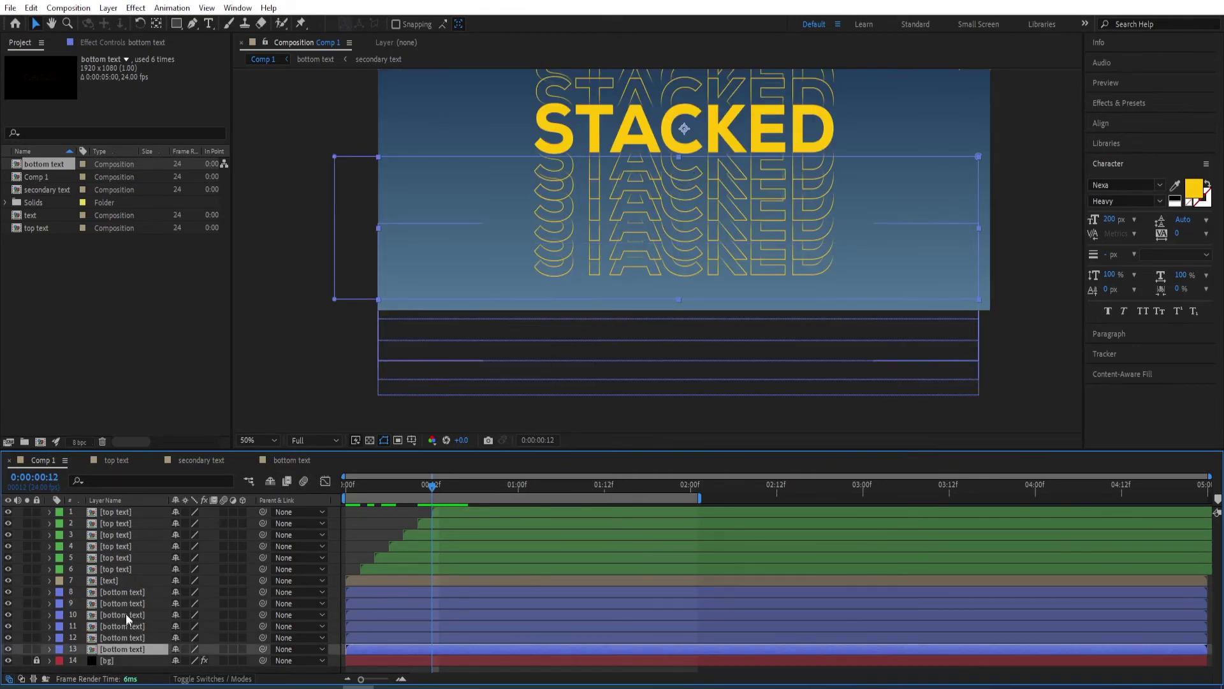
pyautogui.keyDown('shift'); pyautogui.click(125, 593); pyautogui.keyUp('shift')
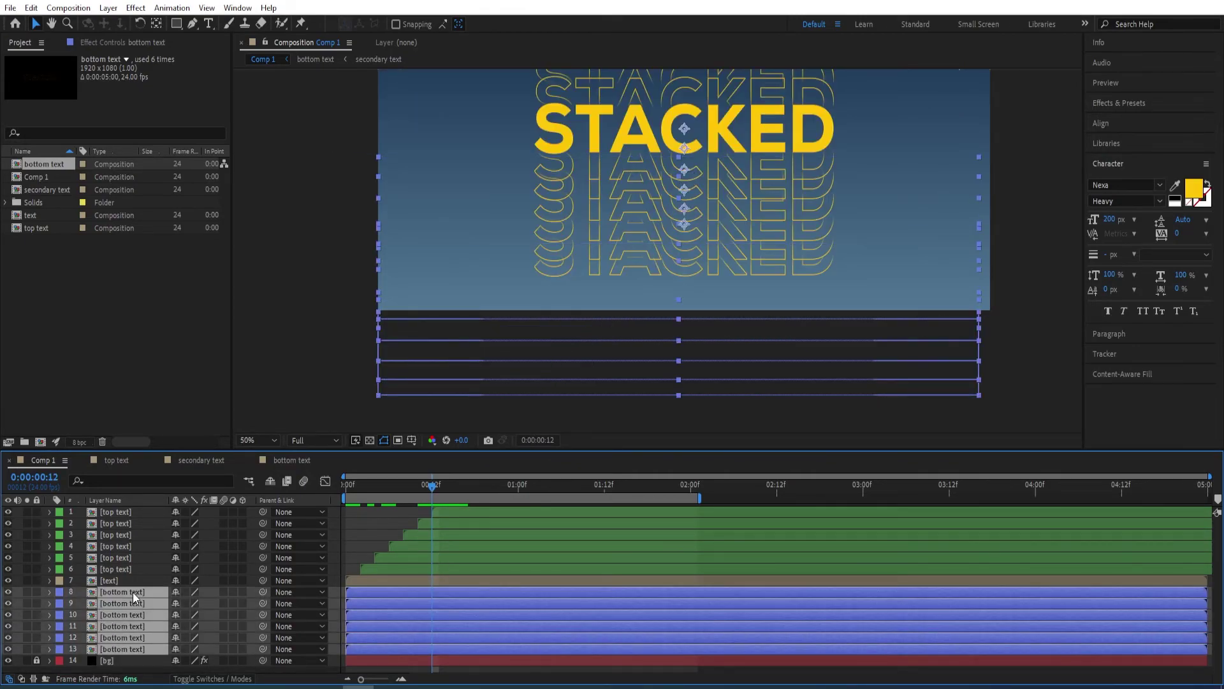
pyautogui.hotkey('alt', 'pagedown')
pyautogui.hotkey('alt', 'pagedown')
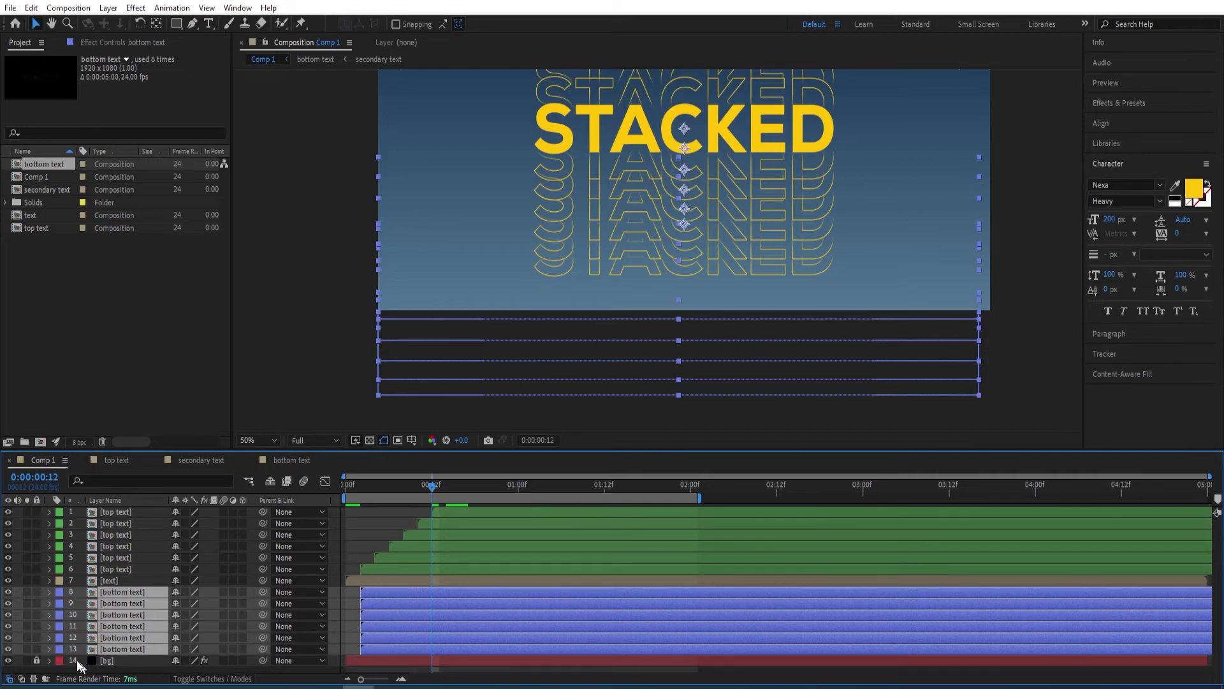
# Stagger the bottom text layers by excluding the lowest selected layer each time and shifting the remaining ones two more frames later.
pyautogui.keyDown('ctrl'); pyautogui.click(126, 649); pyautogui.keyUp('ctrl')
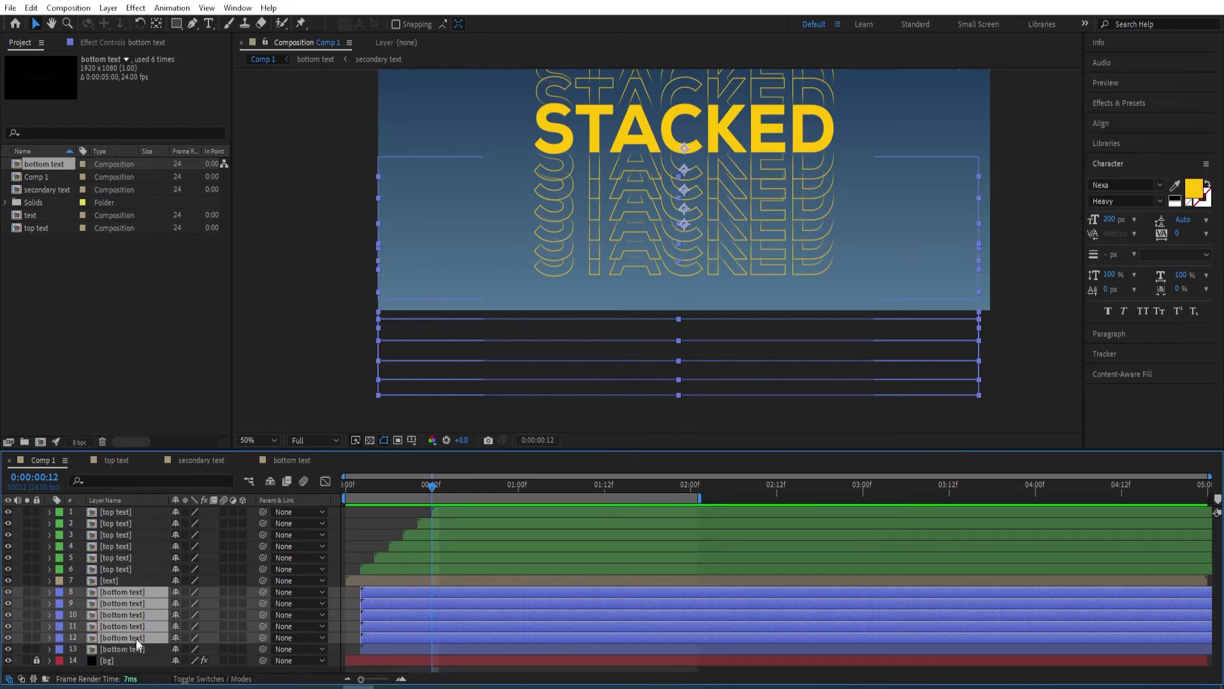
pyautogui.hotkey('alt', 'pagedown')
pyautogui.hotkey('alt', 'pagedown')
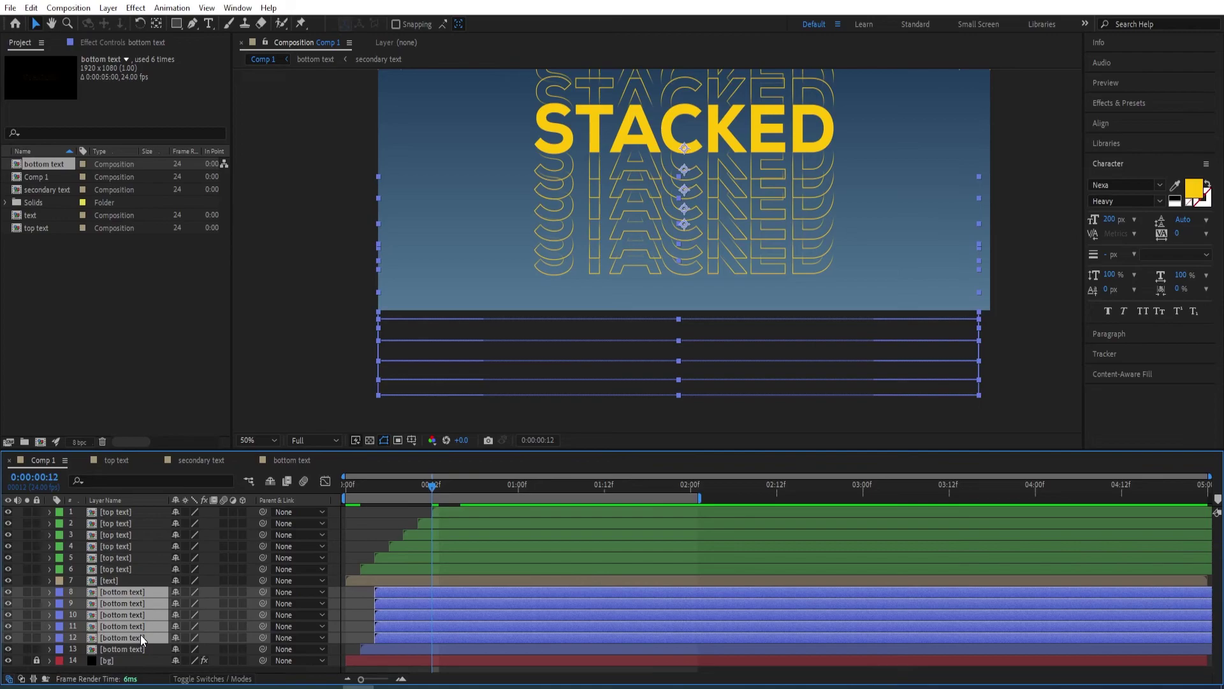
pyautogui.keyDown('ctrl'); pyautogui.click(130, 634); pyautogui.keyUp('ctrl')
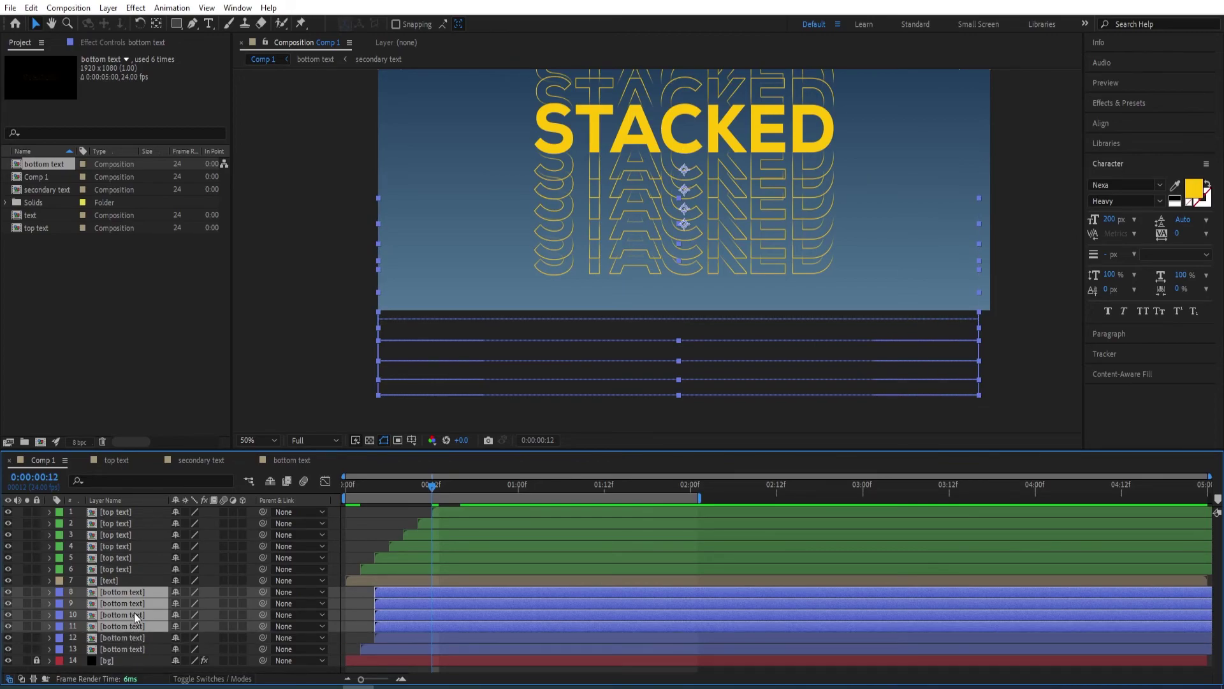
pyautogui.hotkey('alt', 'pagedown')
pyautogui.hotkey('alt', 'pagedown')
pyautogui.keyDown('ctrl'); pyautogui.click(137, 625); pyautogui.keyUp('ctrl')
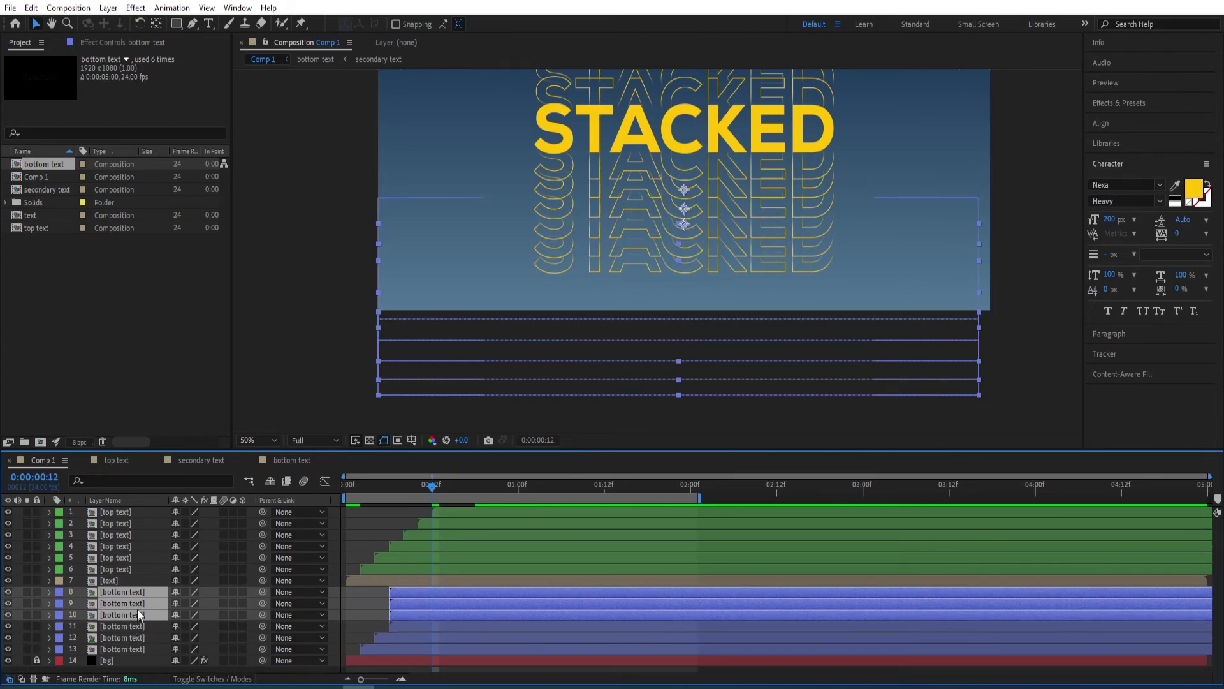
pyautogui.hotkey('alt', 'pagedown')
pyautogui.hotkey('alt', 'pagedown')
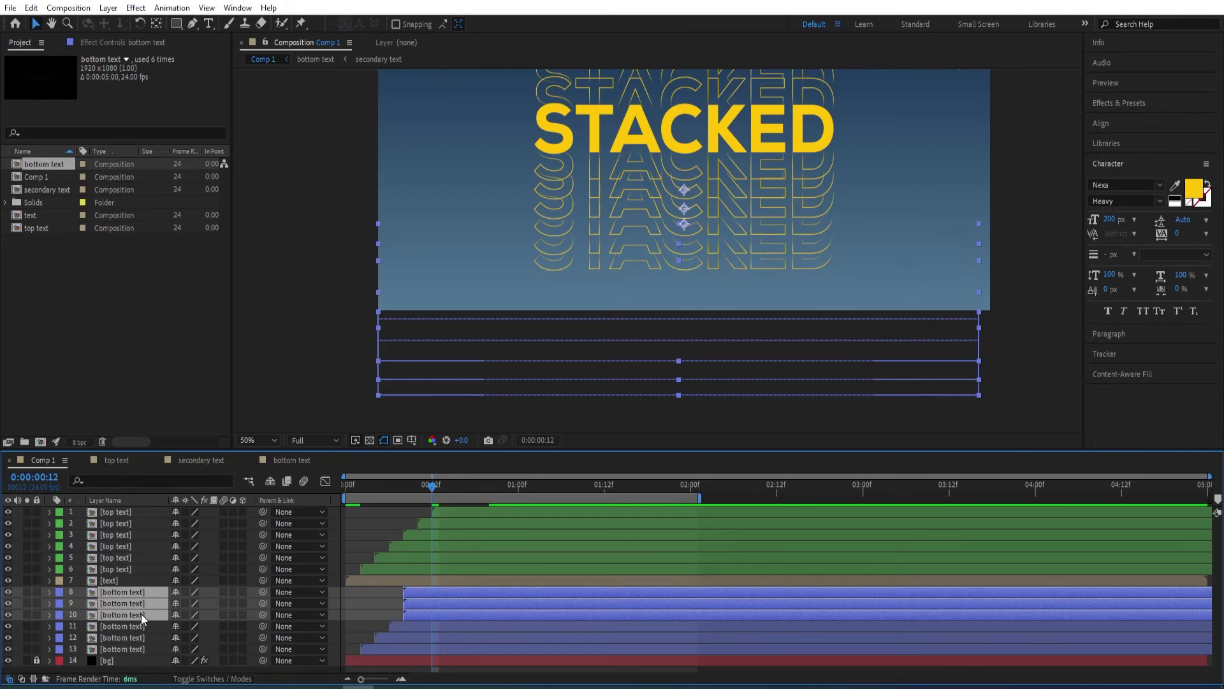
pyautogui.keyDown('ctrl'); pyautogui.click(140, 613); pyautogui.keyUp('ctrl')
pyautogui.hotkey('alt', 'pagedown')
pyautogui.hotkey('alt', 'pagedown')
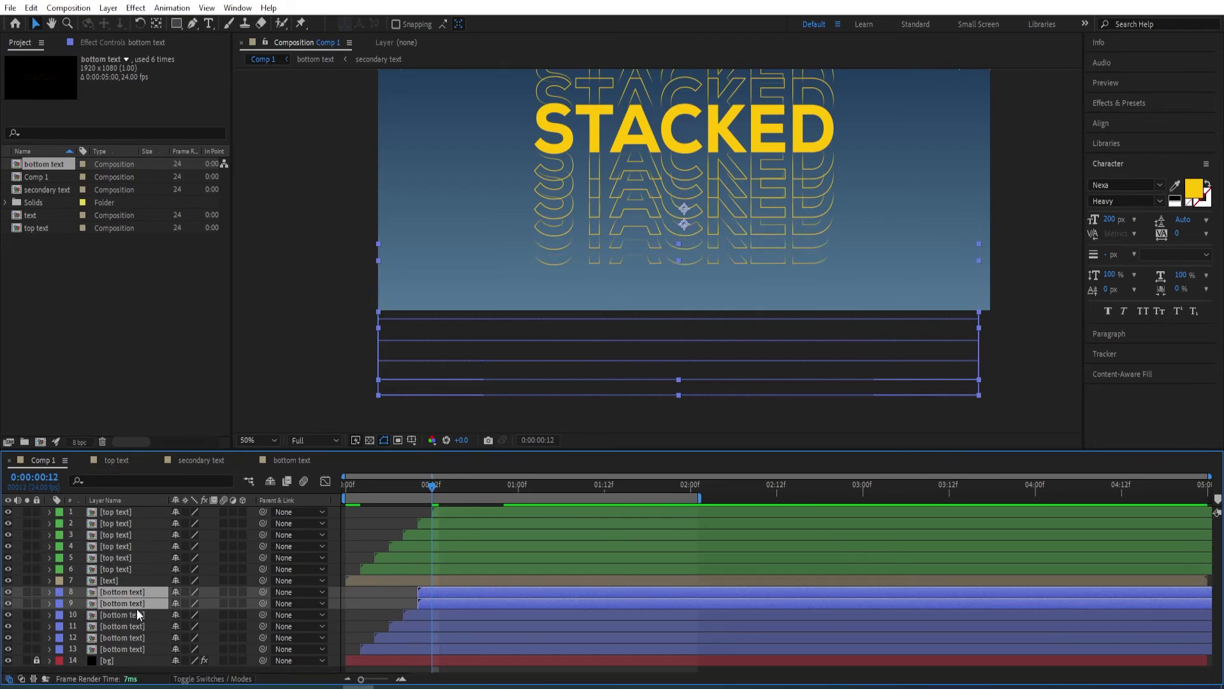
pyautogui.keyDown('ctrl'); pyautogui.click(136, 609); pyautogui.keyUp('ctrl')
pyautogui.hotkey('alt', 'pagedown')
pyautogui.hotkey('alt', 'pagedown')
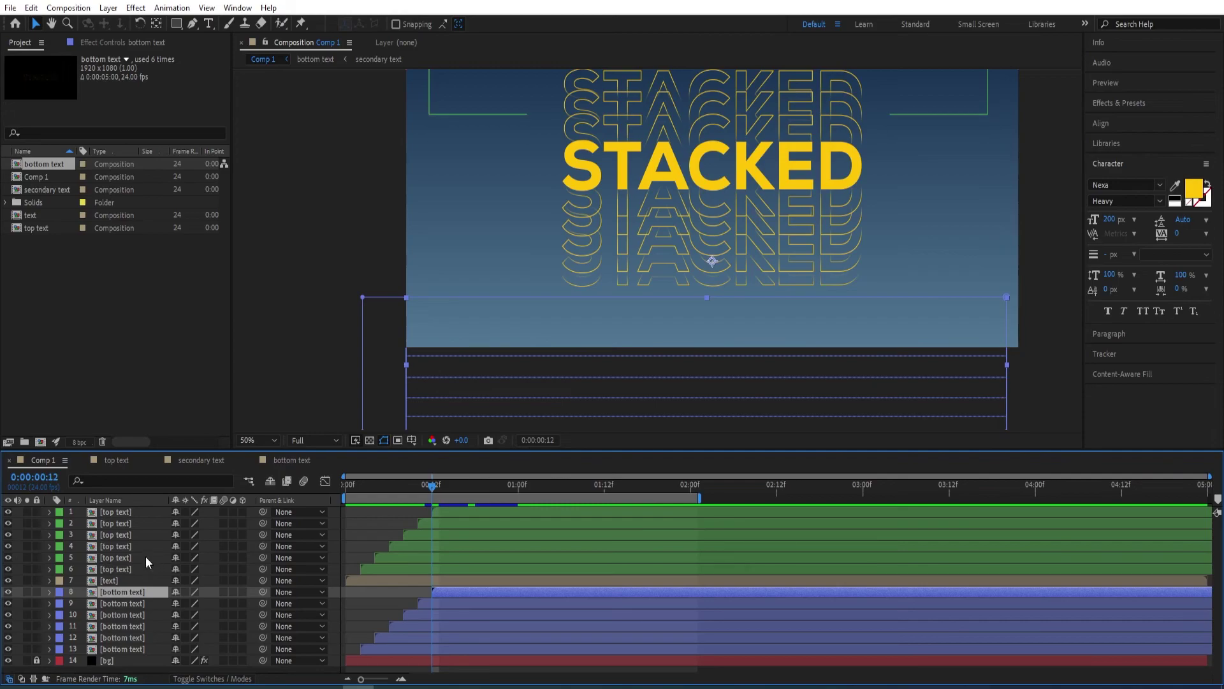
# Open the text precomposition and change the STACKED text's fill color to white.
pyautogui.doubleClick(108, 580)
pyautogui.click(125, 511)
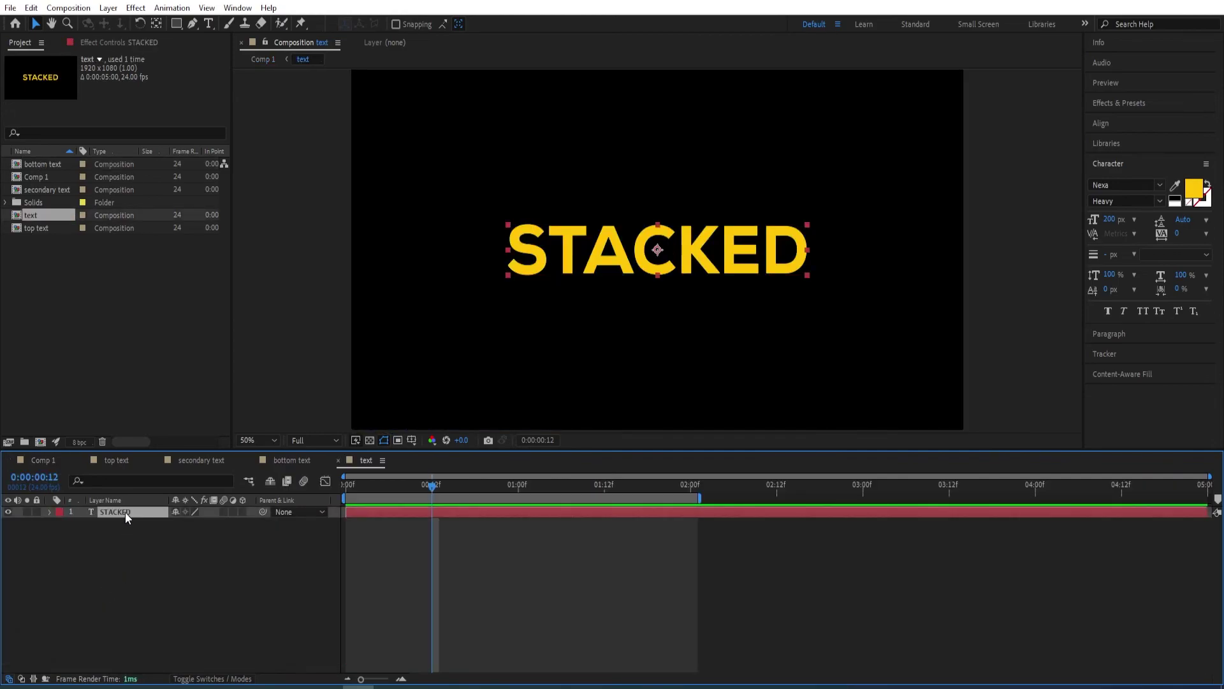
pyautogui.click(1194, 191)
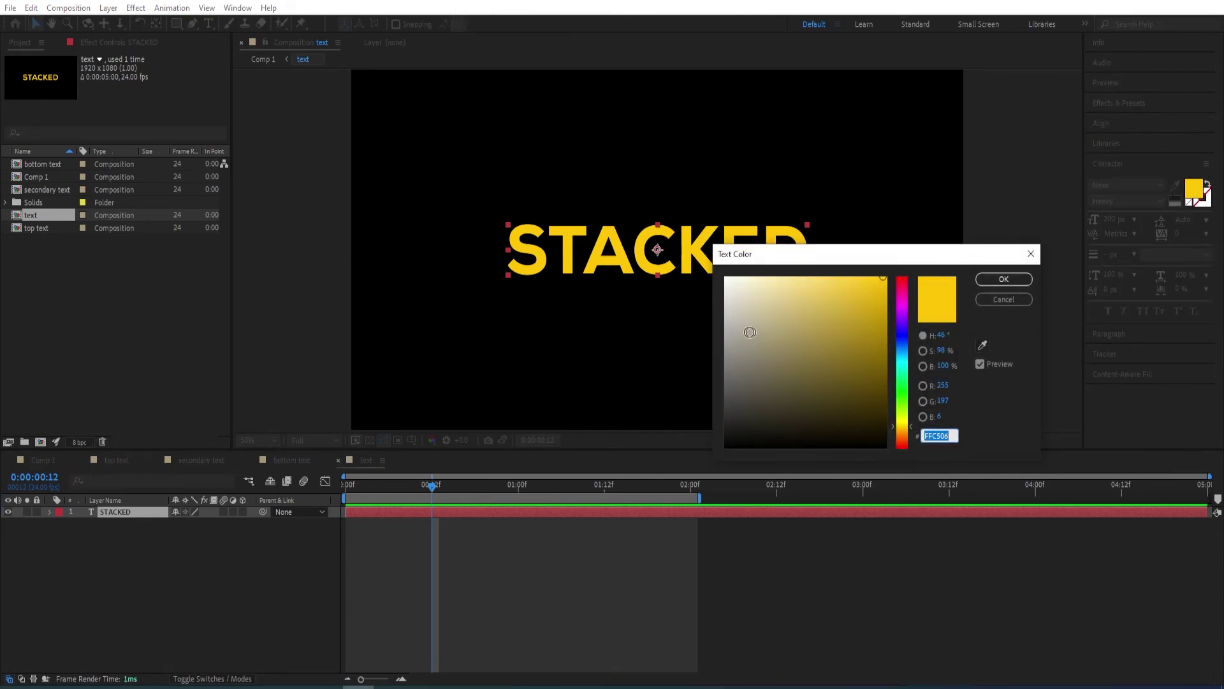
pyautogui.click(726, 278)
pyautogui.click(1003, 279)
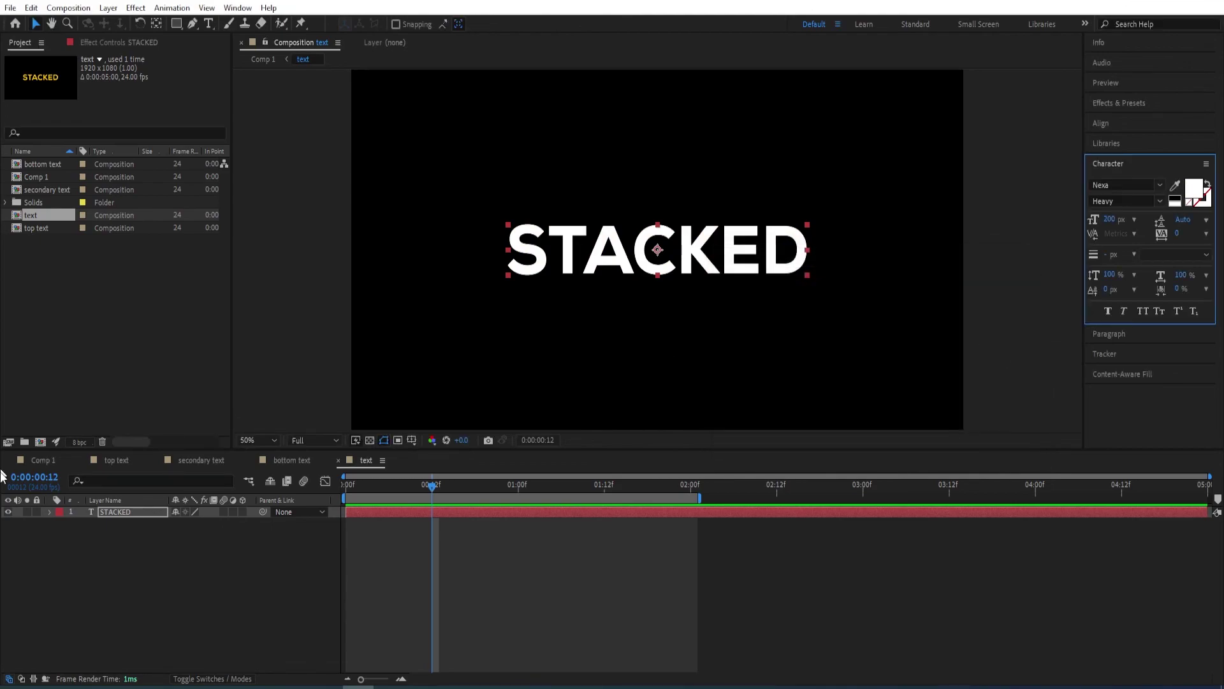
# Return to Comp 1 and preview the stacked text animation from the first frame.
pyautogui.click(42, 460)
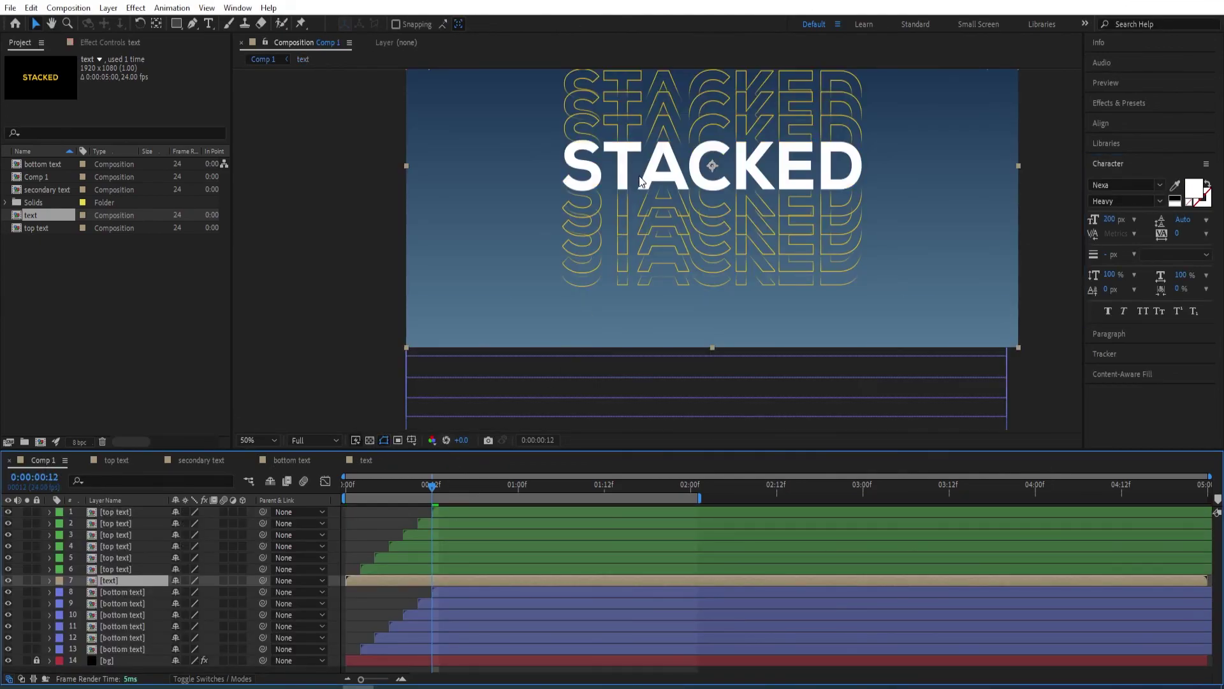
pyautogui.scroll(-2, 686, 231)
pyautogui.moveTo(687, 235); pyautogui.dragTo(681, 285)
pyautogui.press('v')
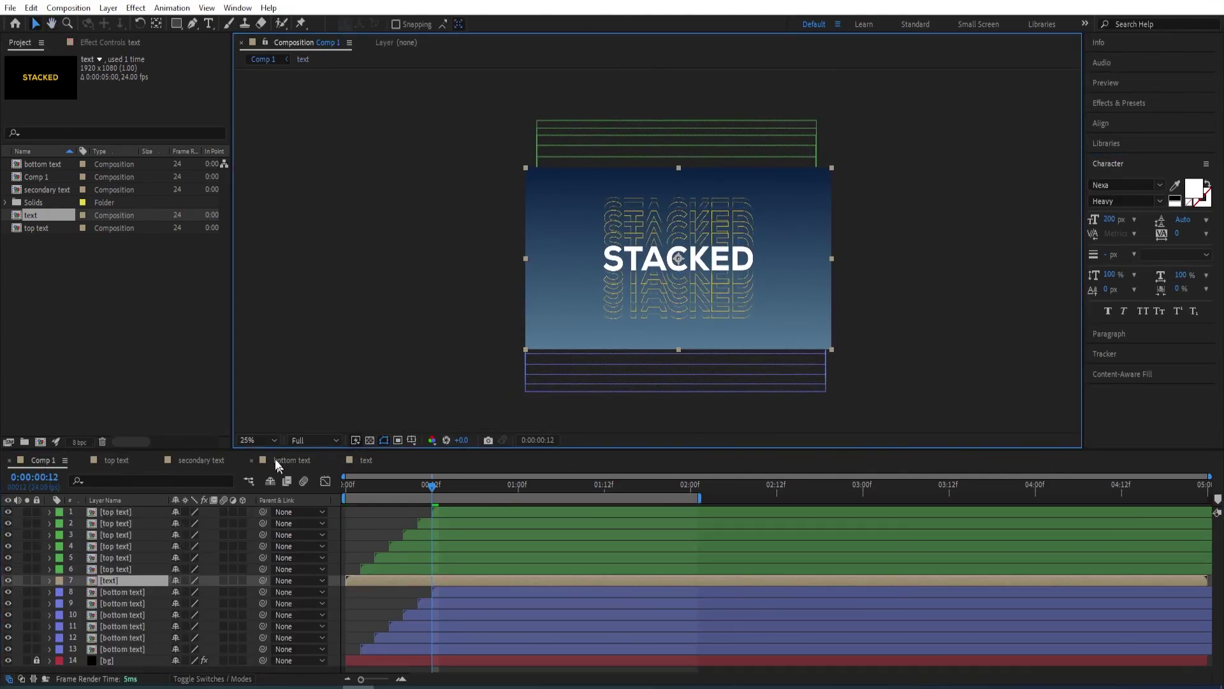
pyautogui.click(259, 440)
pyautogui.click(275, 202)
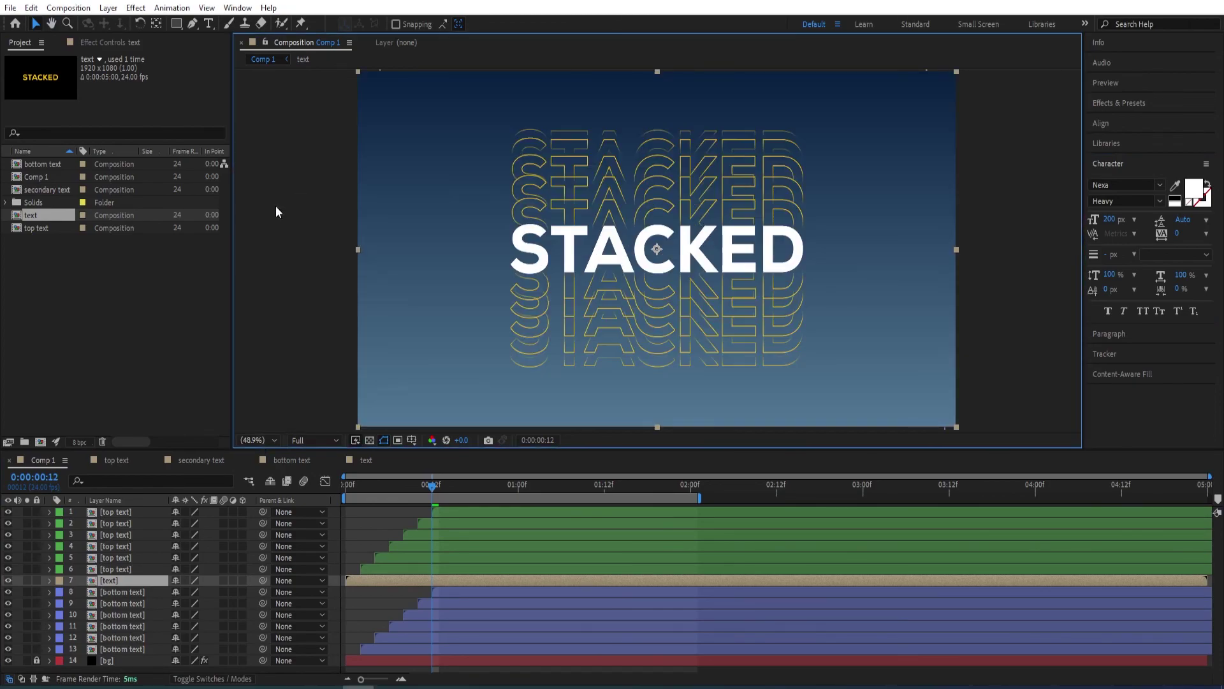
pyautogui.moveTo(431, 486); pyautogui.dragTo(279, 495)
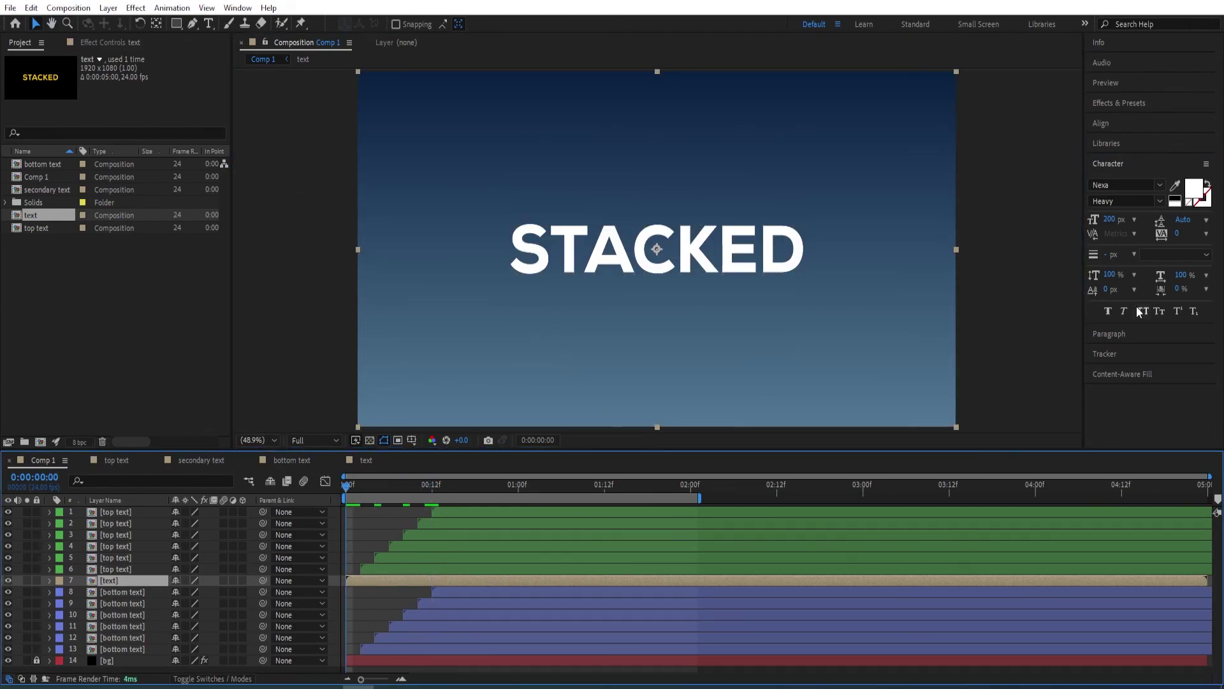
pyautogui.press('space')
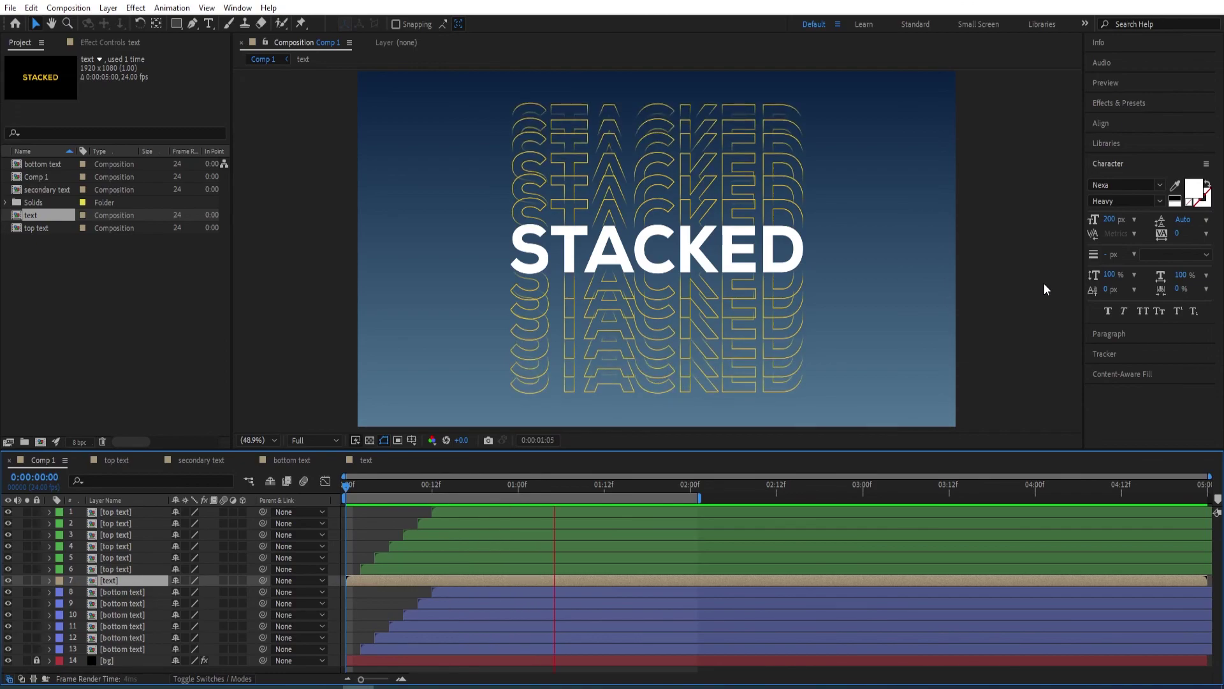